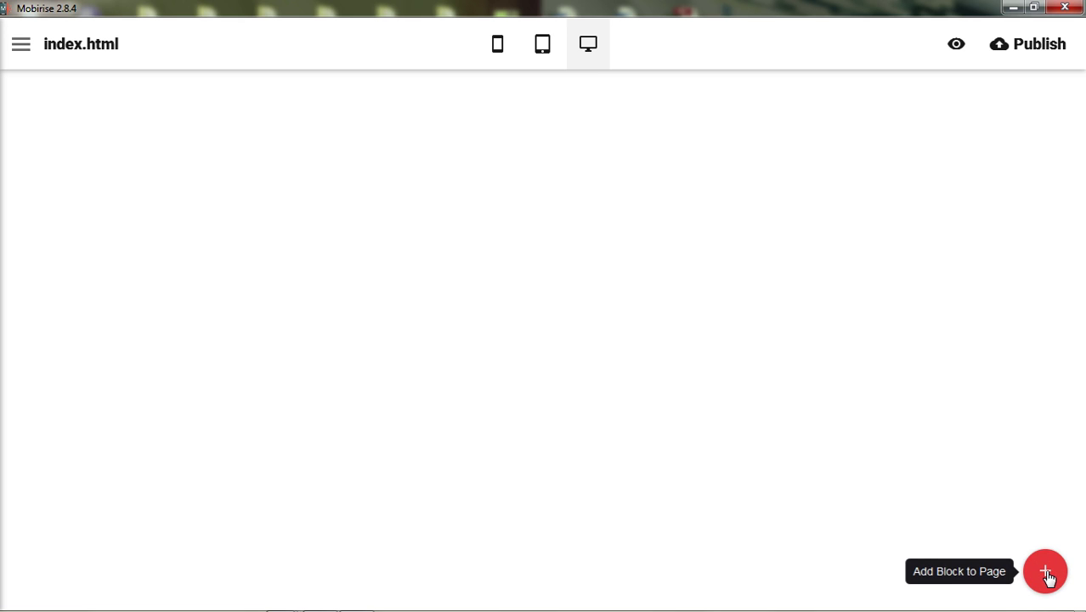
# - Add the transparent menu block, the first of the two menu designs, to the empty index page
pyautogui.click(1048, 577)
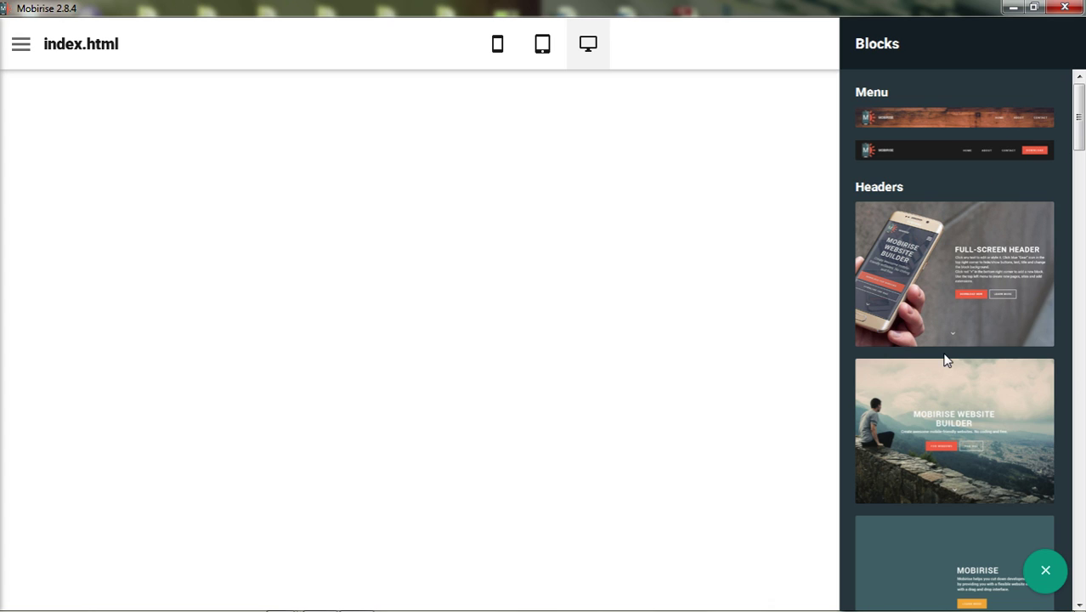
pyautogui.scroll(-2, 945, 359)
pyautogui.scroll(3, 945, 361)
pyautogui.scroll(-2, 984, 459)
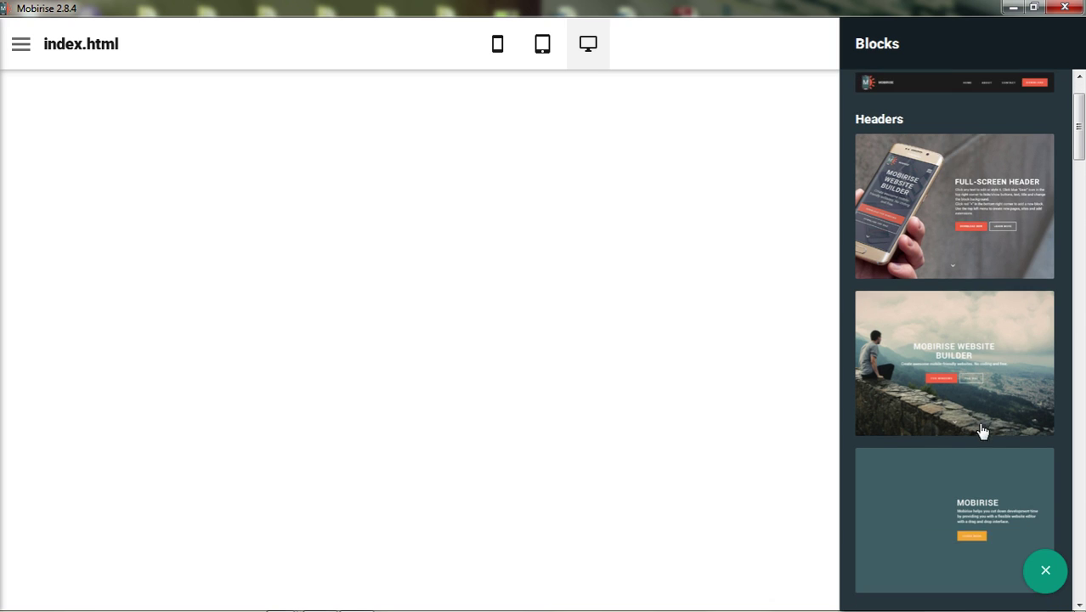
pyautogui.scroll(2, 970, 379)
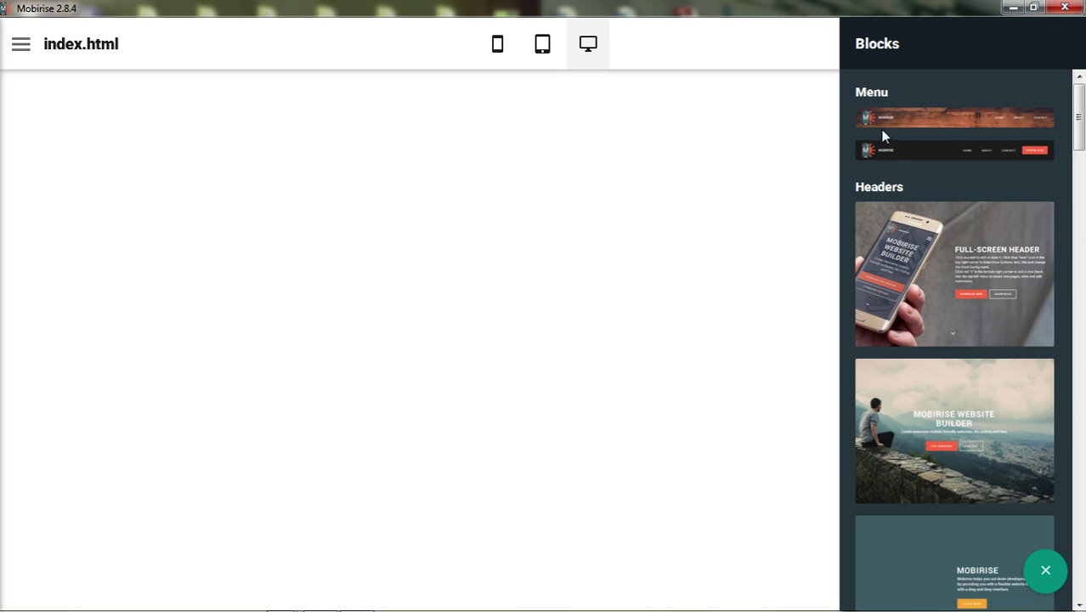
pyautogui.click(973, 129)
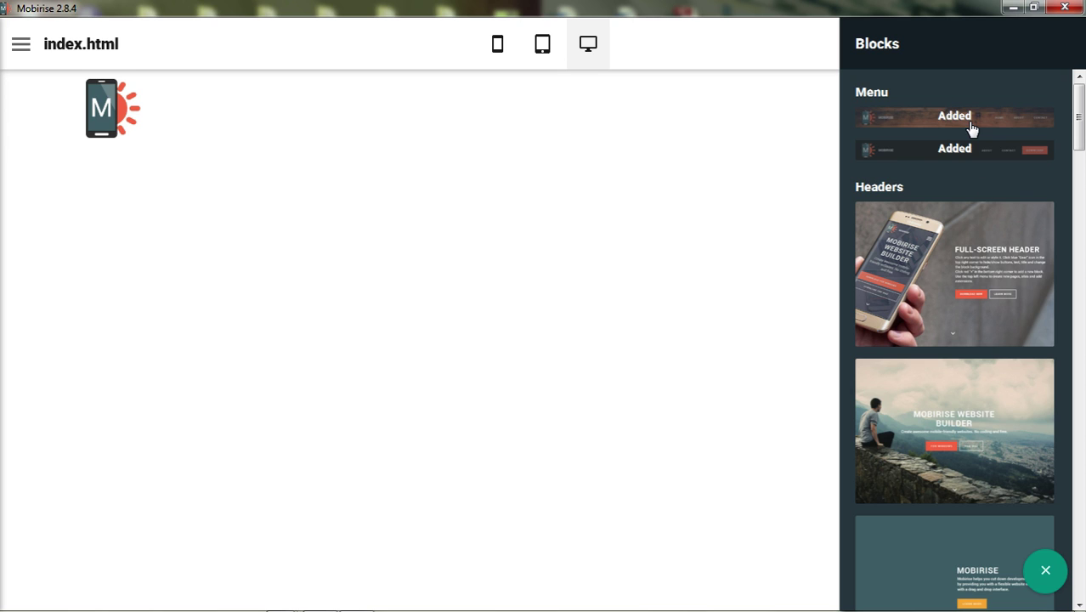
pyautogui.click(748, 54)
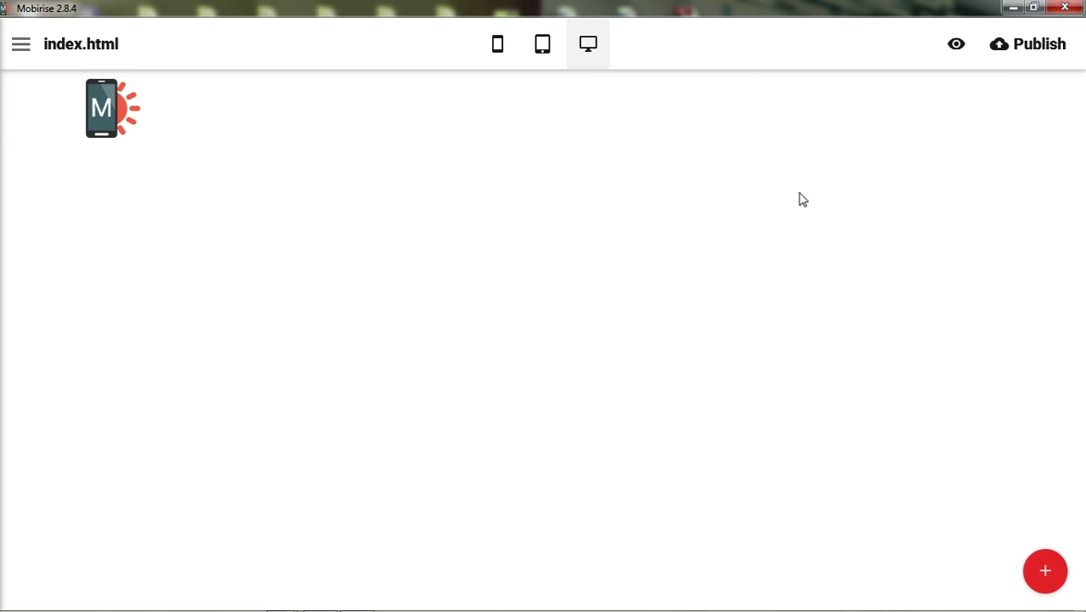
# - Inspect the text formatting options of the menu's first link and the menu block's parameters
pyautogui.moveTo(185, 102)
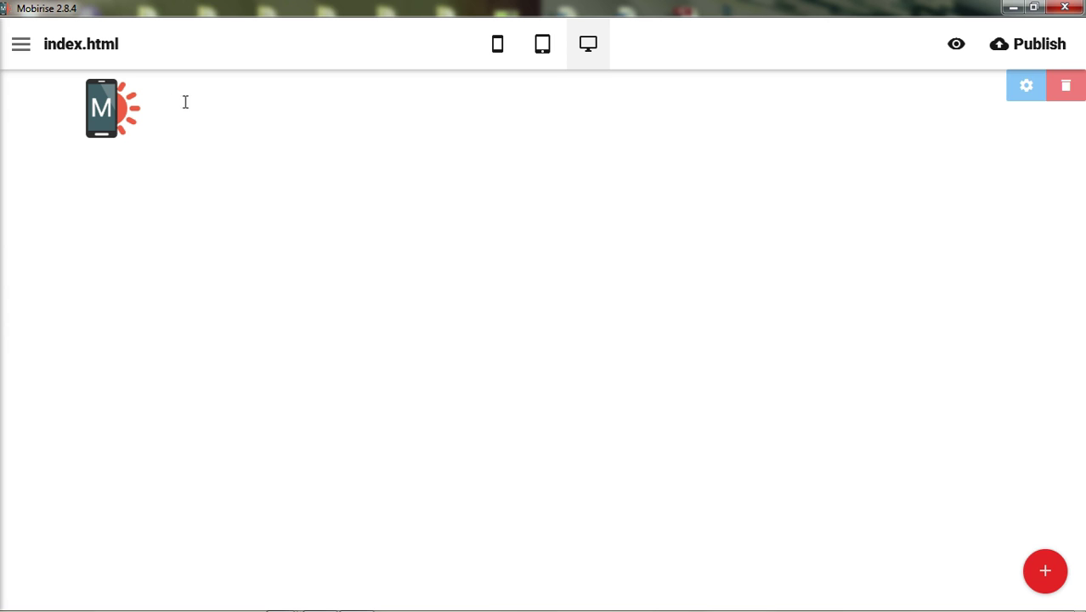
pyautogui.click(811, 100)
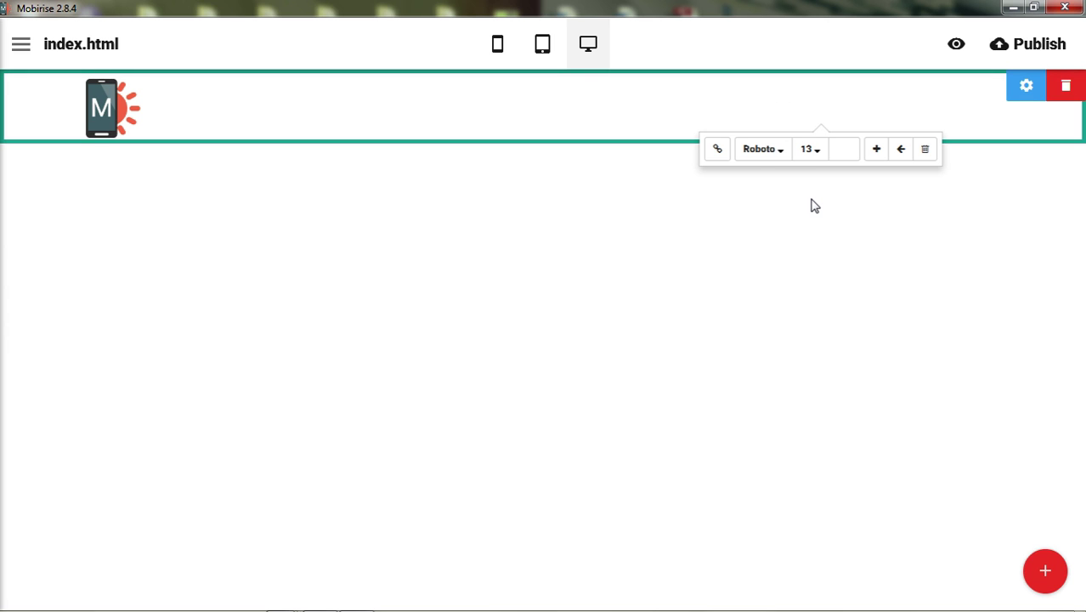
pyautogui.click(889, 51)
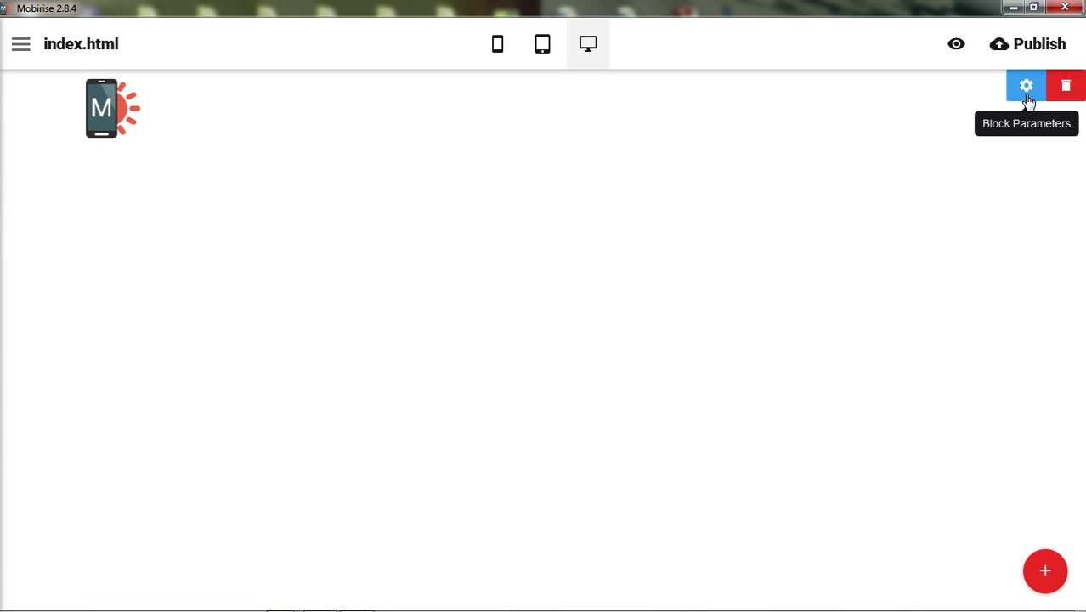
pyautogui.click(1027, 92)
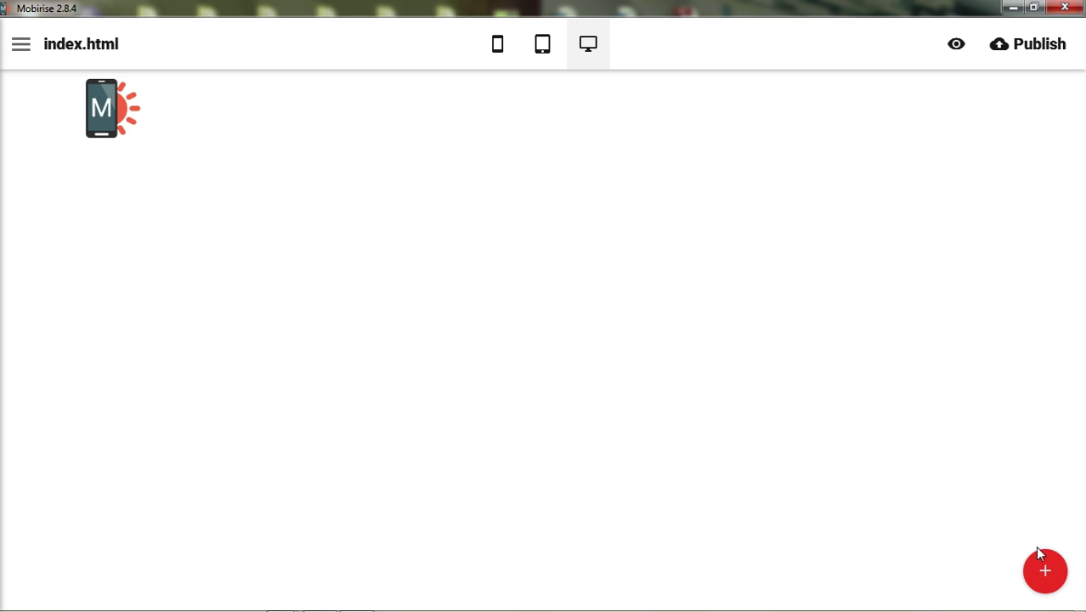
# - Add the Full-Screen Header block with the phone image behind the menu, and remove it from the page again
pyautogui.click(1048, 570)
pyautogui.click(952, 304)
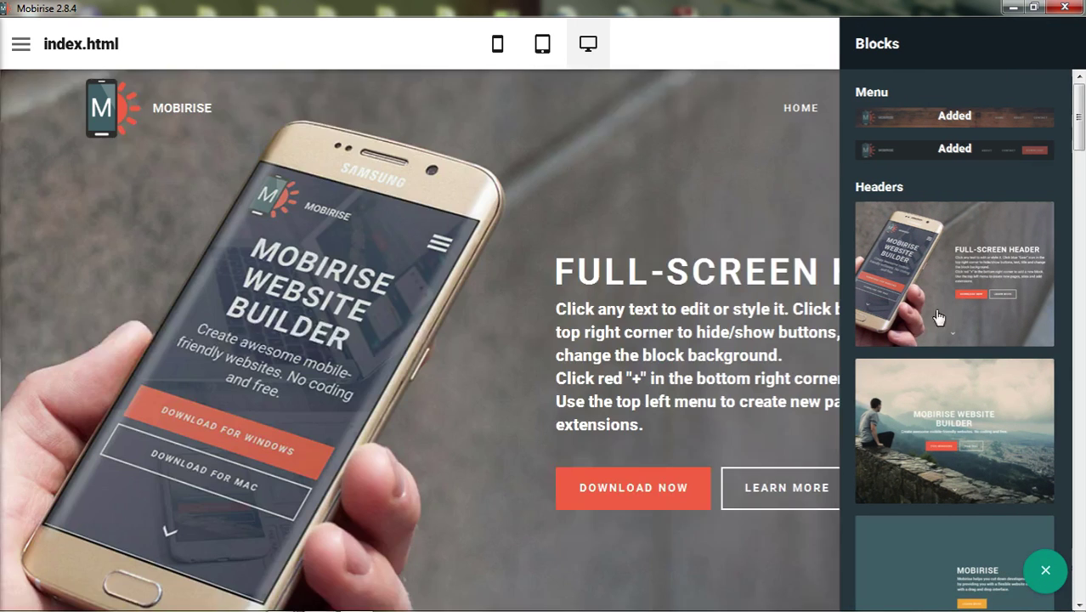
pyautogui.click(686, 39)
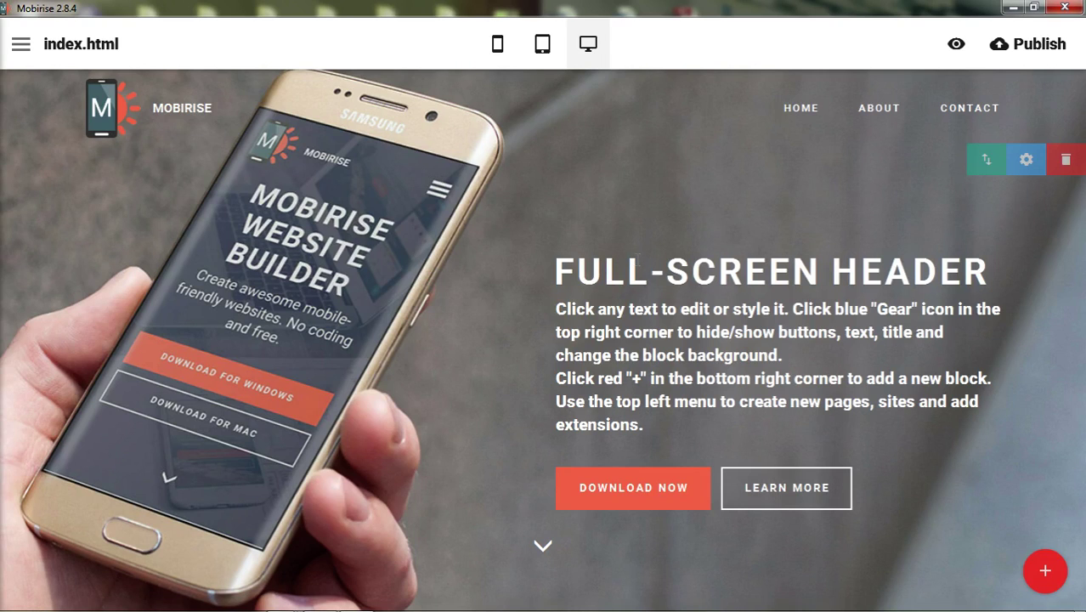
pyautogui.click(1066, 159)
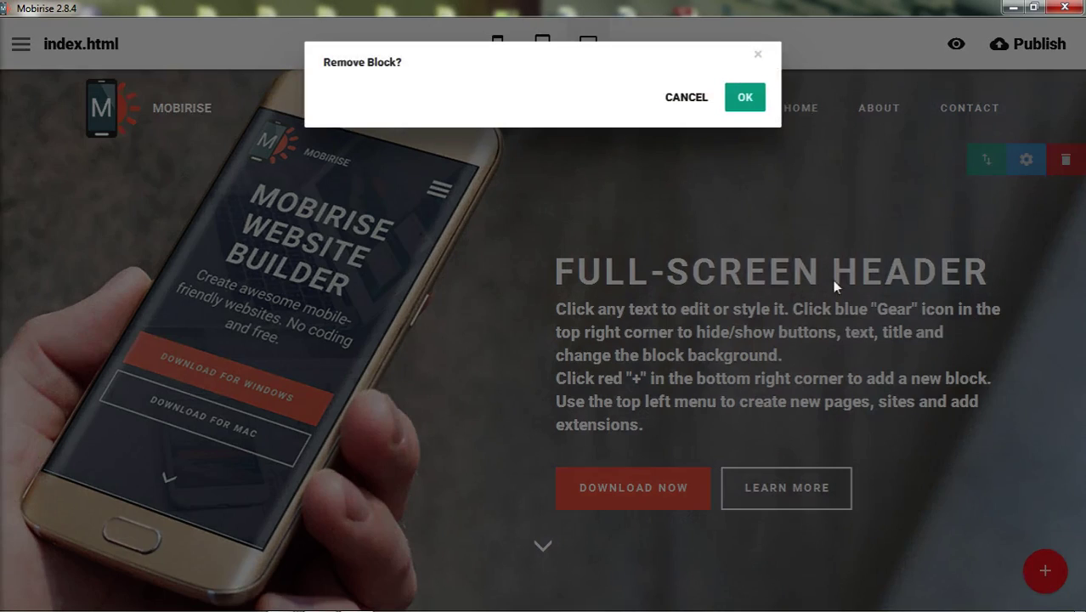
pyautogui.click(741, 98)
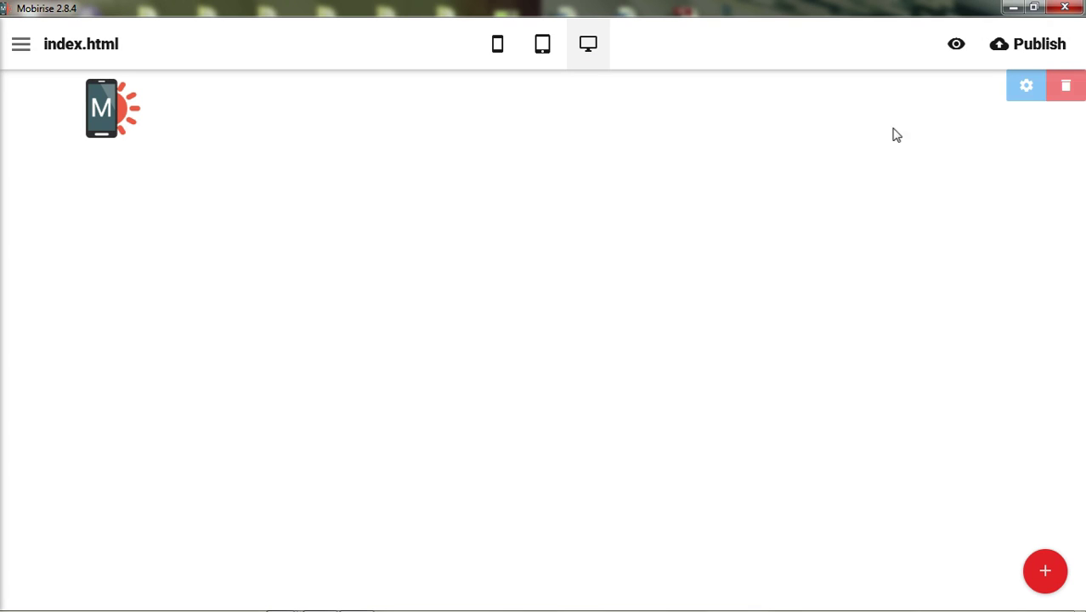
# - Set the text colour of the menu's HOME link to green
pyautogui.click(835, 102)
pyautogui.click(829, 151)
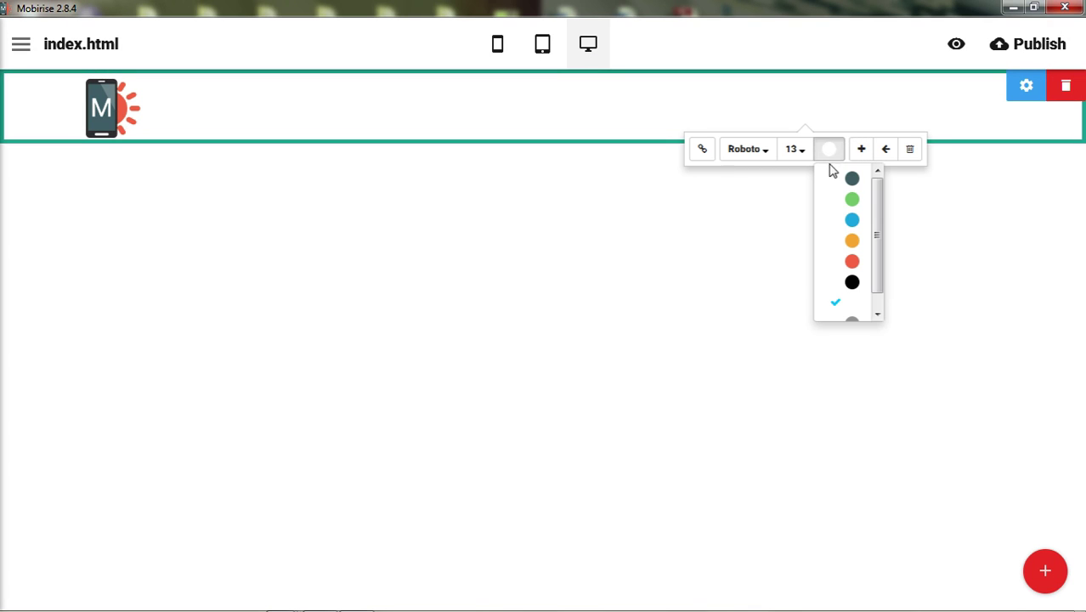
pyautogui.click(851, 199)
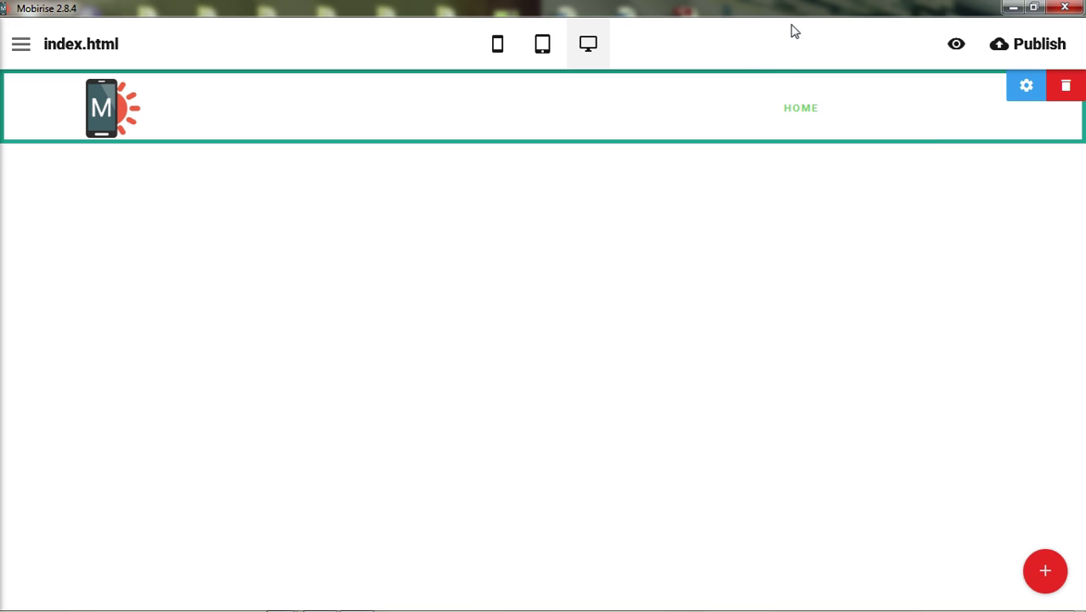
pyautogui.click(891, 103)
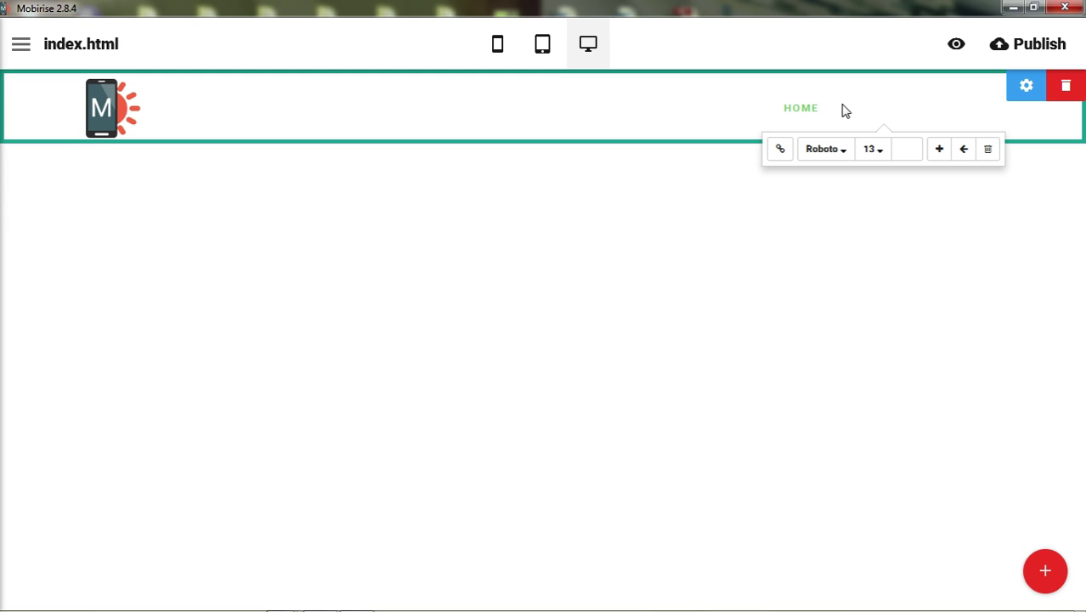
pyautogui.click(807, 109)
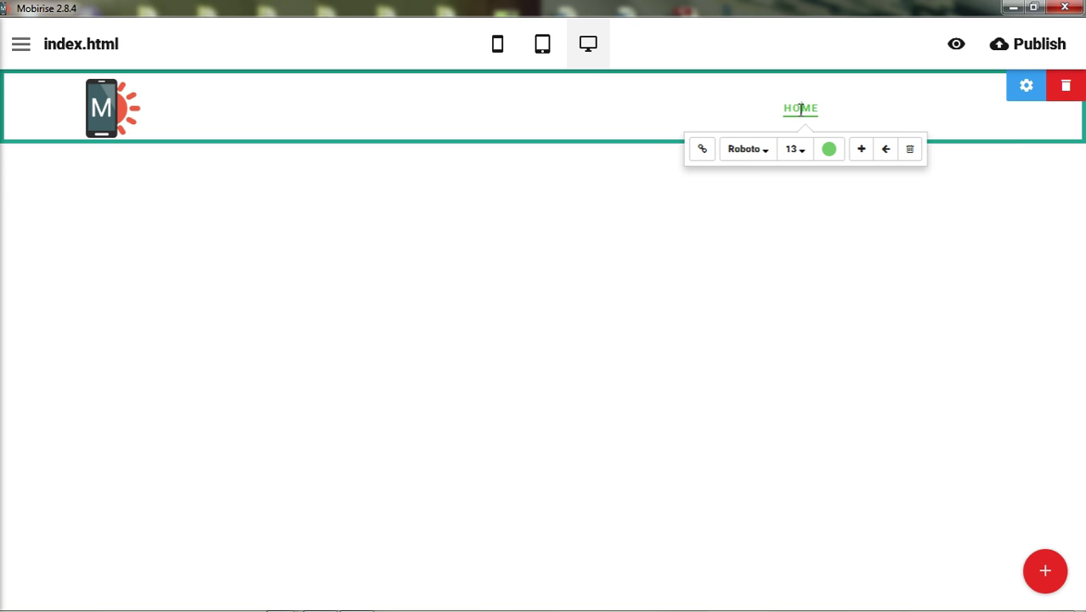
# - Set the text colour of the MOBIRISE brand name beside the logo to blue
pyautogui.click(196, 106)
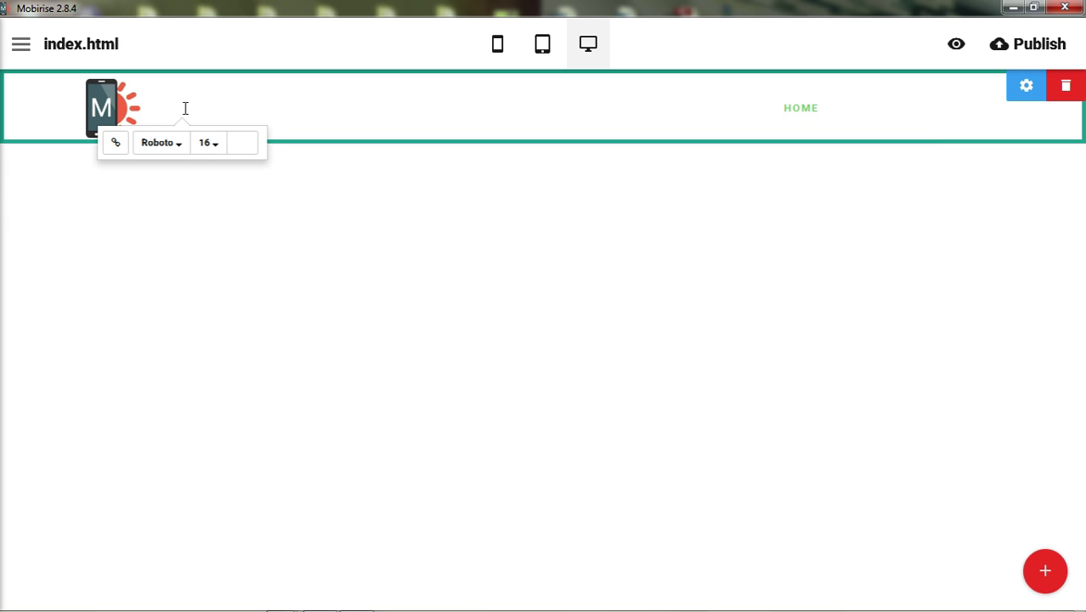
pyautogui.click(244, 146)
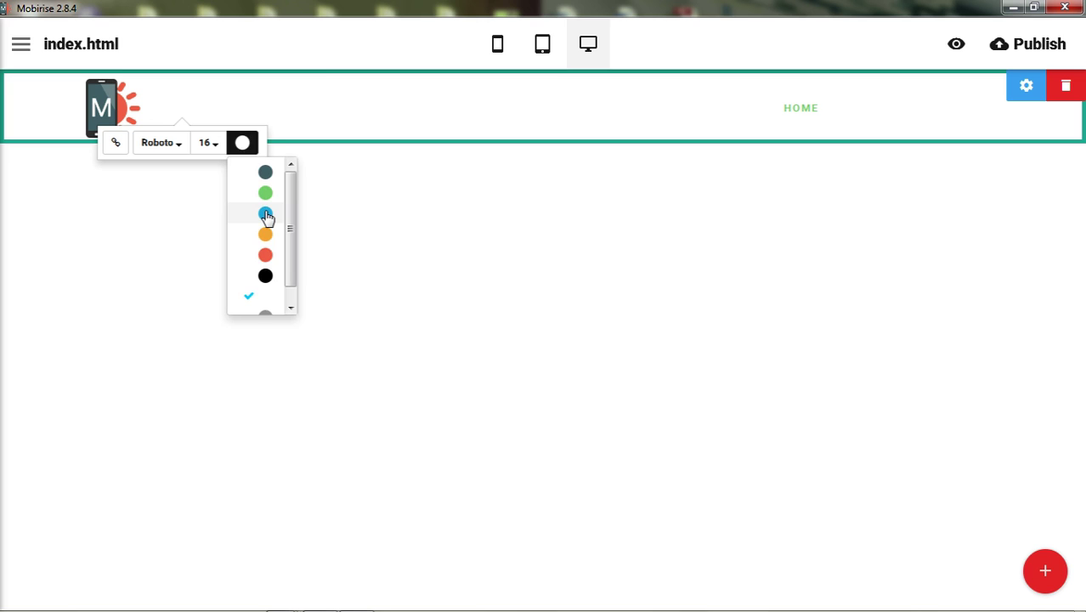
pyautogui.click(265, 214)
pyautogui.click(320, 63)
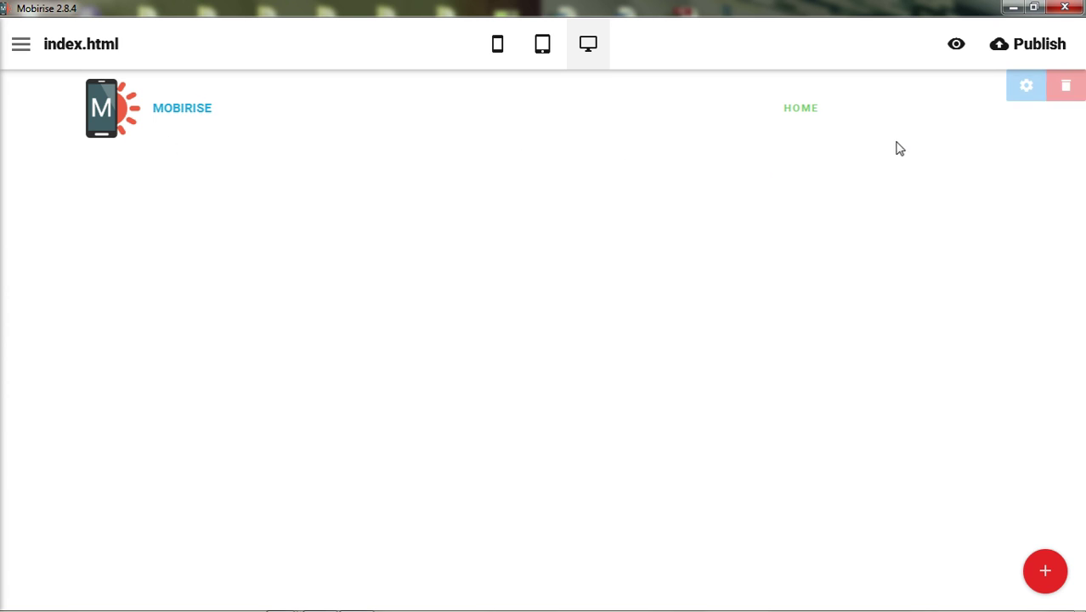
# - Turn off the Transparent option in the menu block's parameters
pyautogui.click(1027, 86)
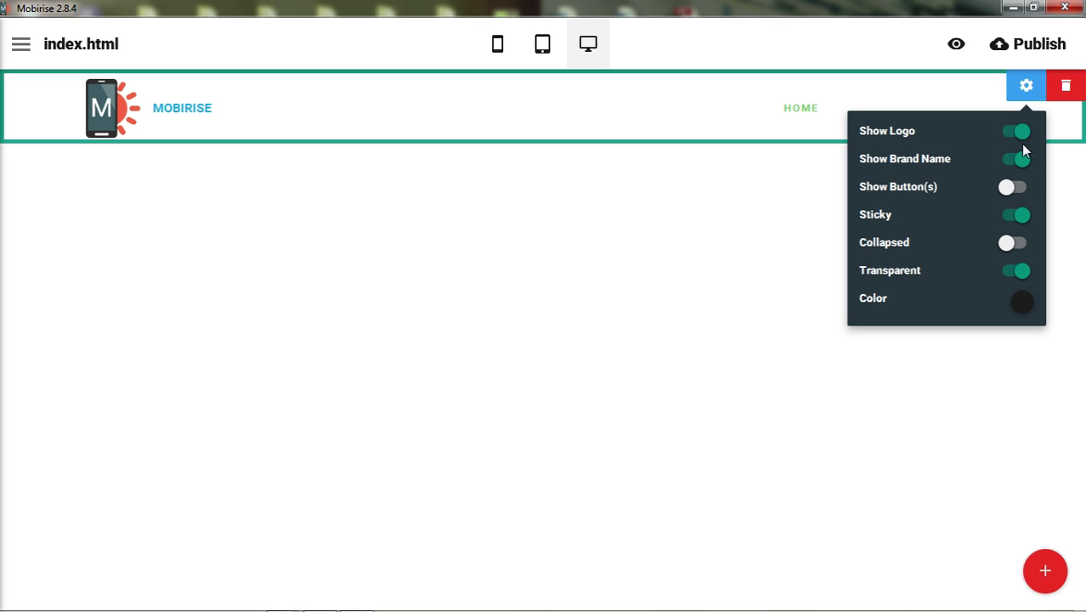
pyautogui.click(1020, 272)
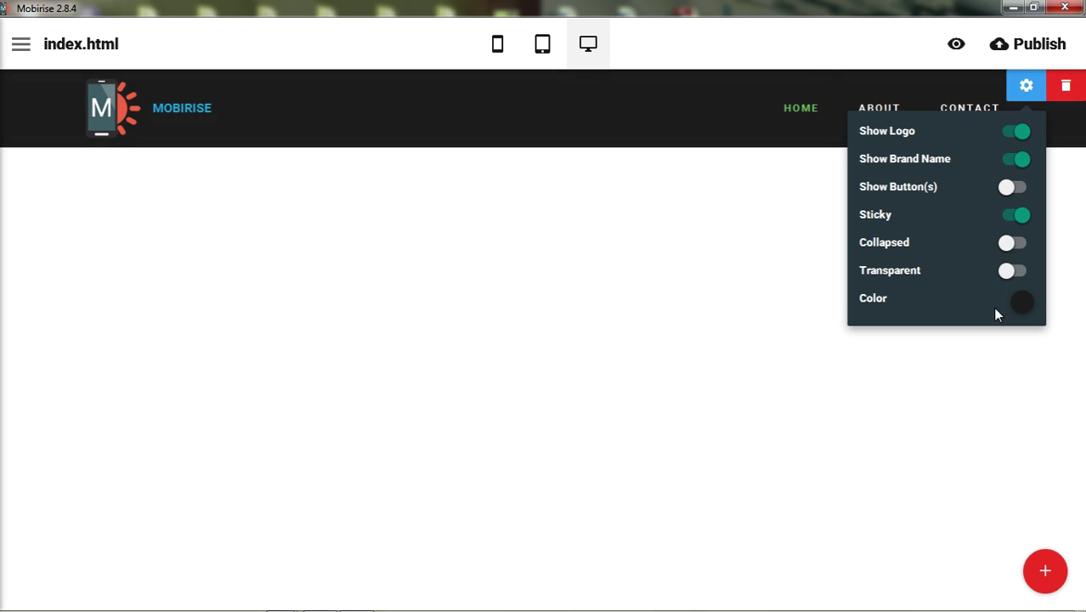
pyautogui.click(836, 51)
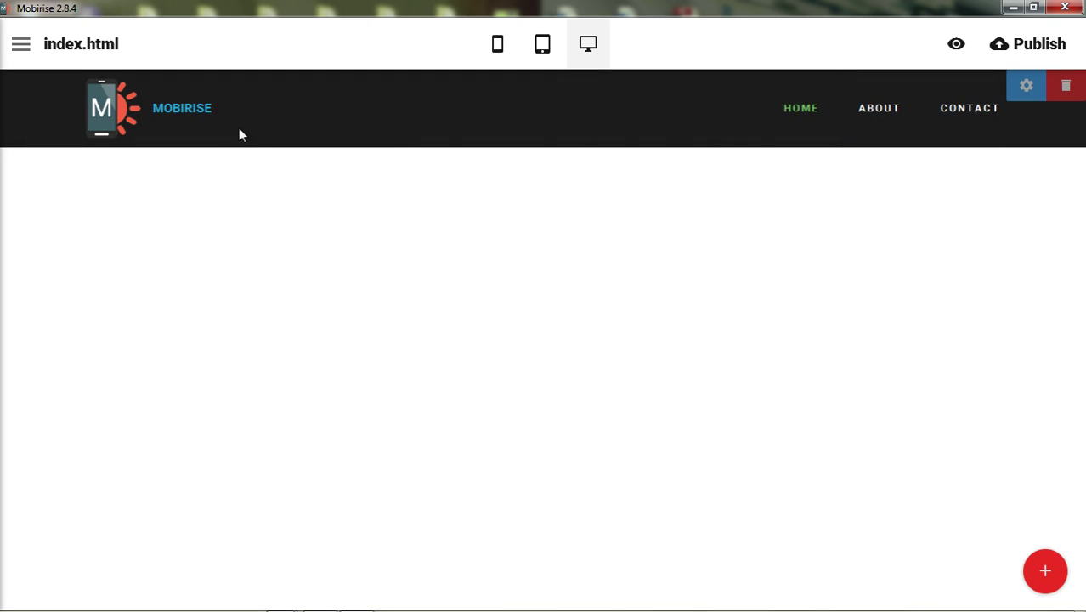
# - Turn the menu block's Transparent option back on
pyautogui.click(1026, 88)
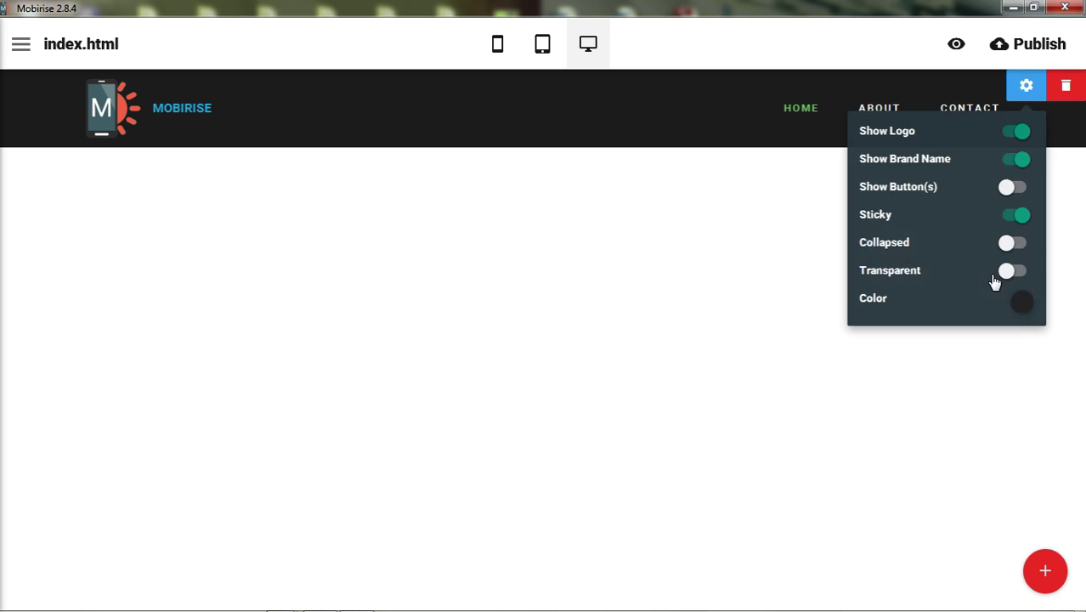
pyautogui.click(1011, 273)
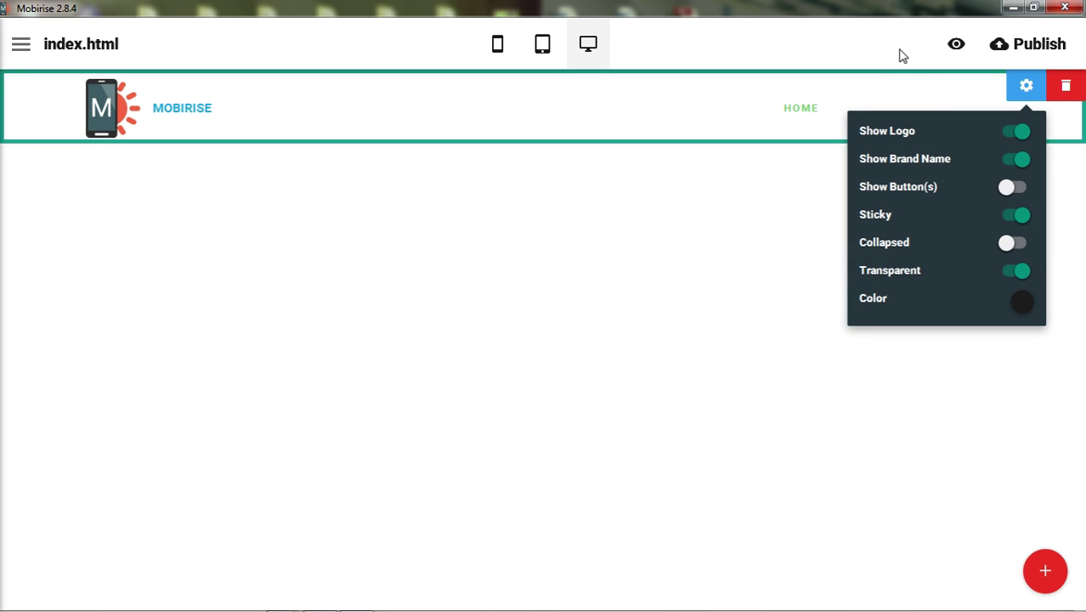
pyautogui.click(900, 52)
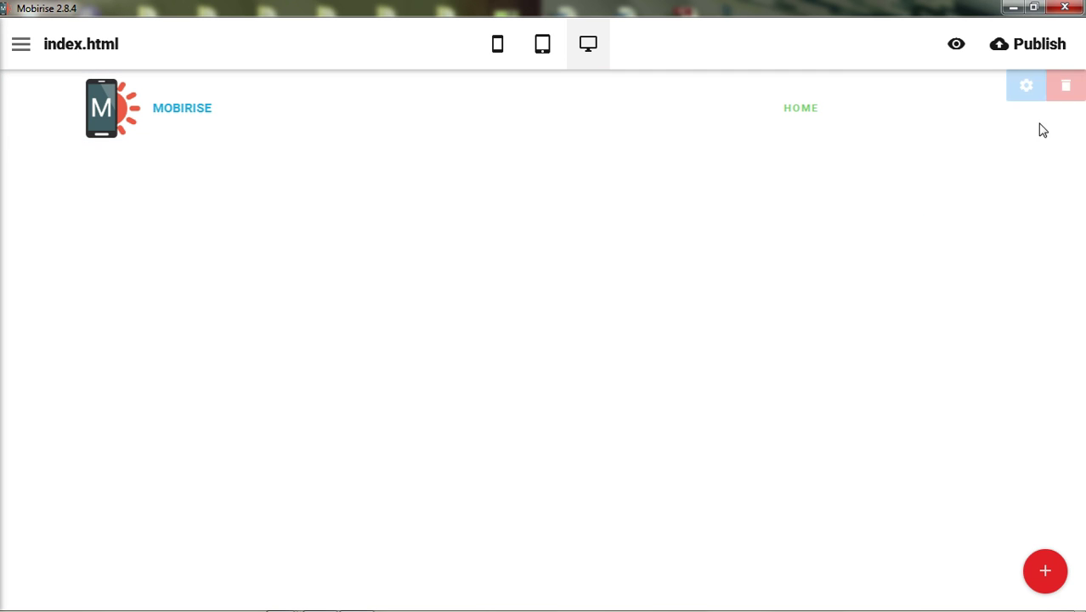
# - Remove the transparent menu block and add the dark menu block with the DOWNLOAD button in its place
pyautogui.click(1063, 90)
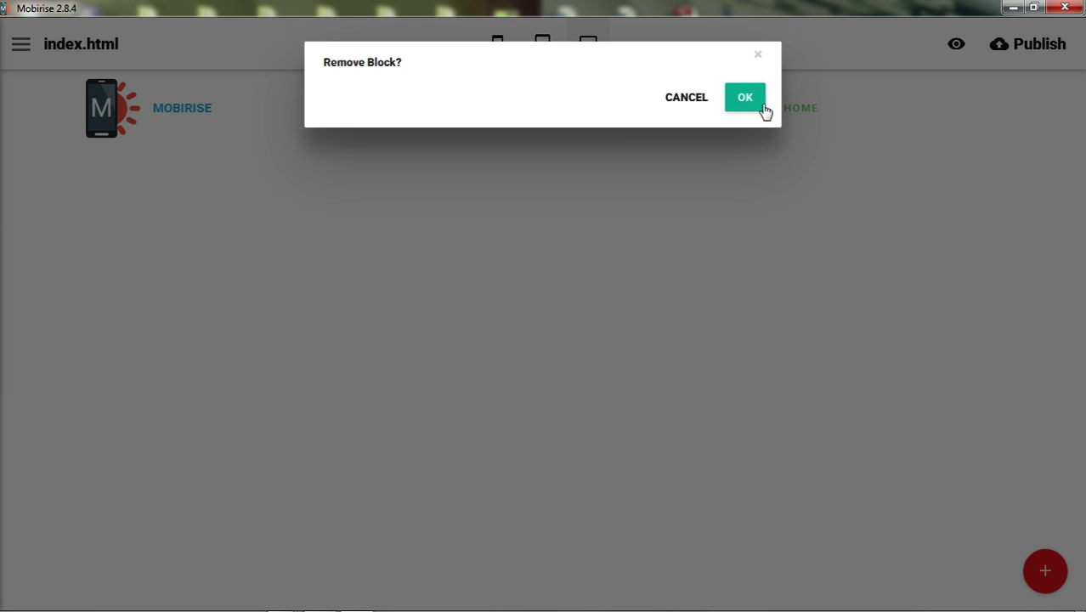
pyautogui.click(745, 100)
pyautogui.click(1045, 572)
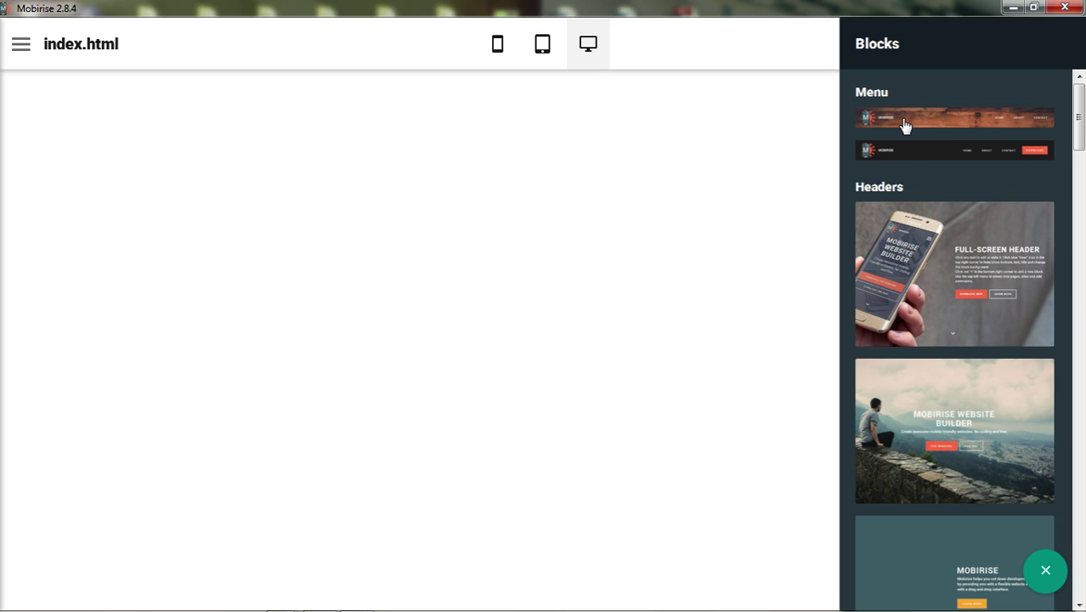
pyautogui.click(936, 156)
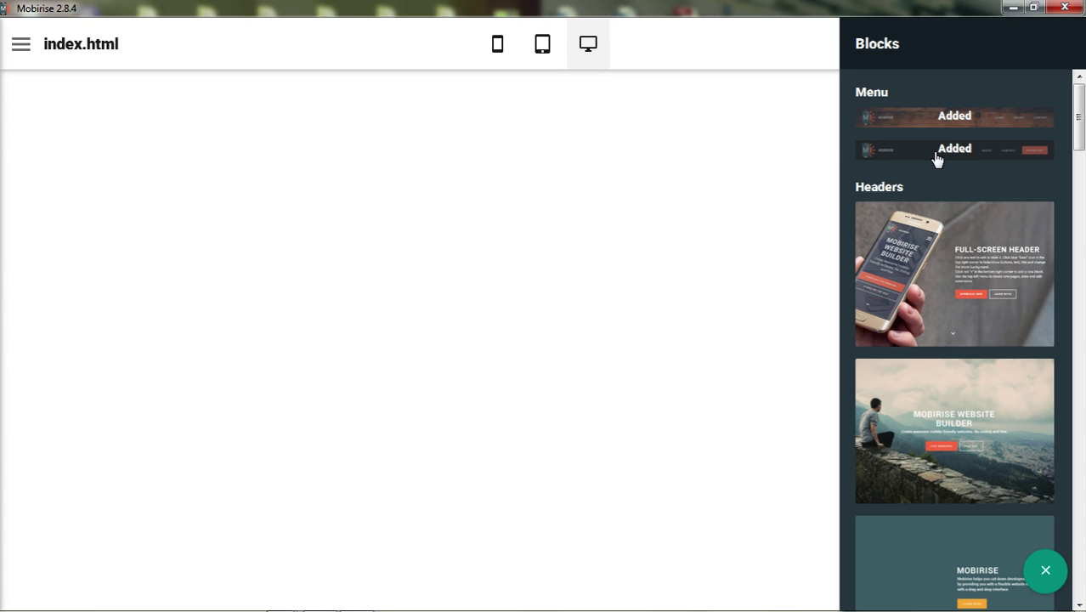
pyautogui.click(800, 51)
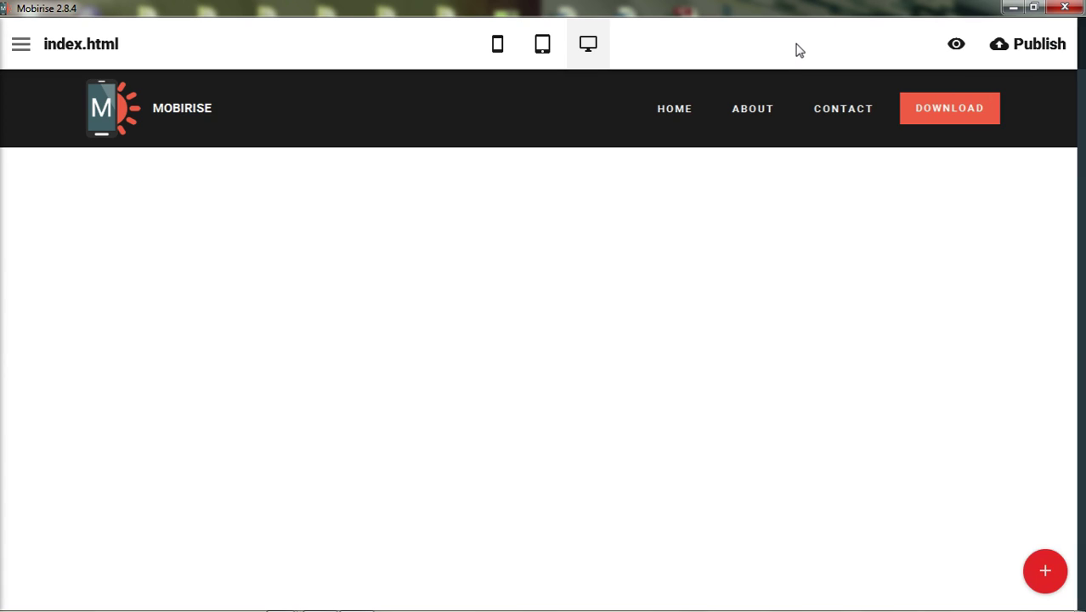
pyautogui.click(1034, 583)
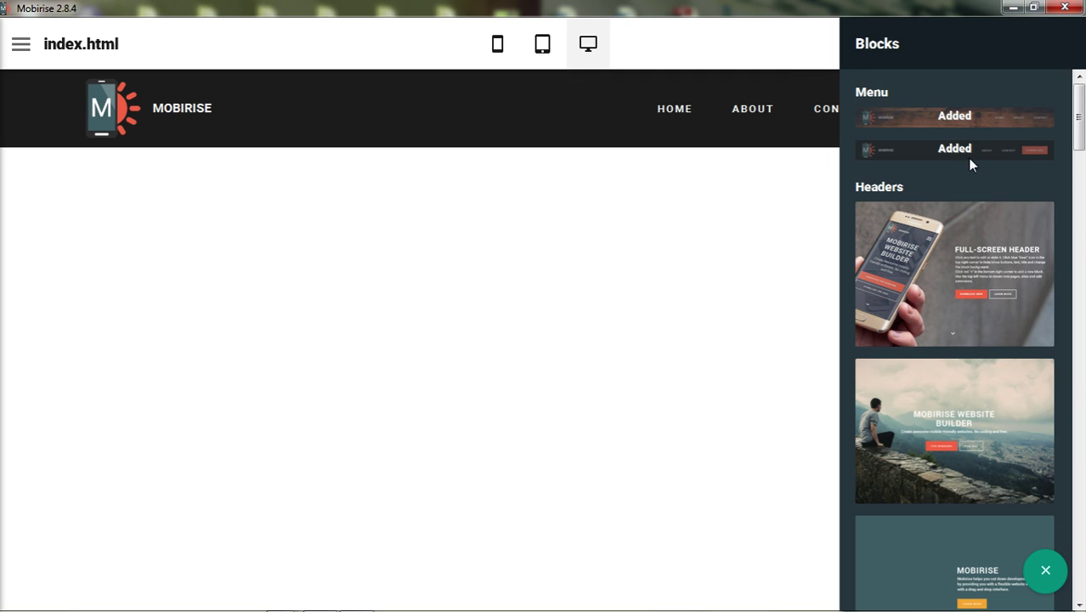
pyautogui.click(761, 44)
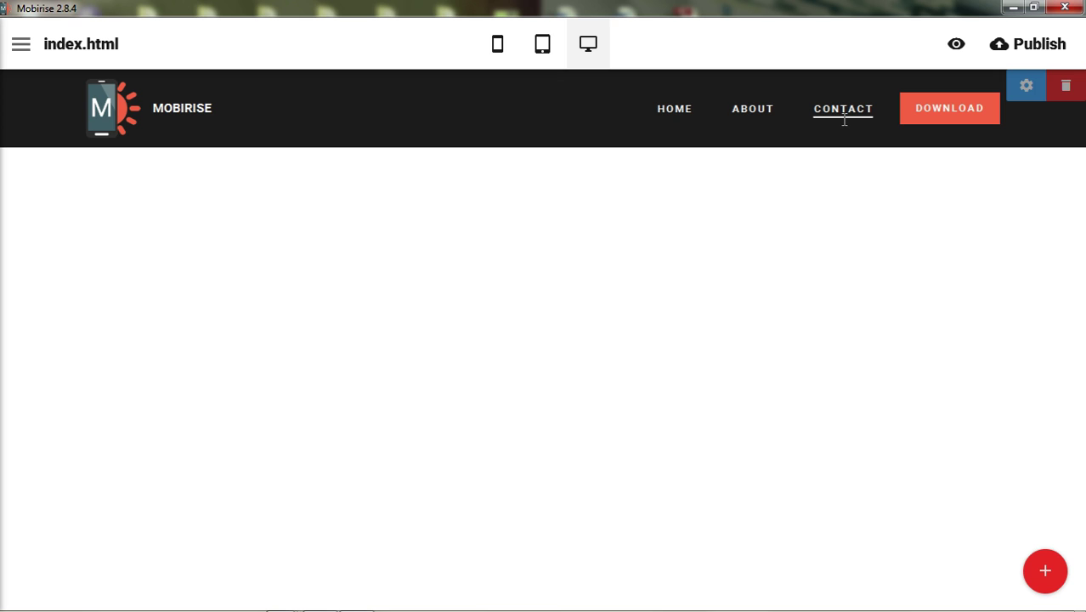
# - Examine the list of pages in the Mobirise Demo site and return to the index page
pyautogui.click(22, 44)
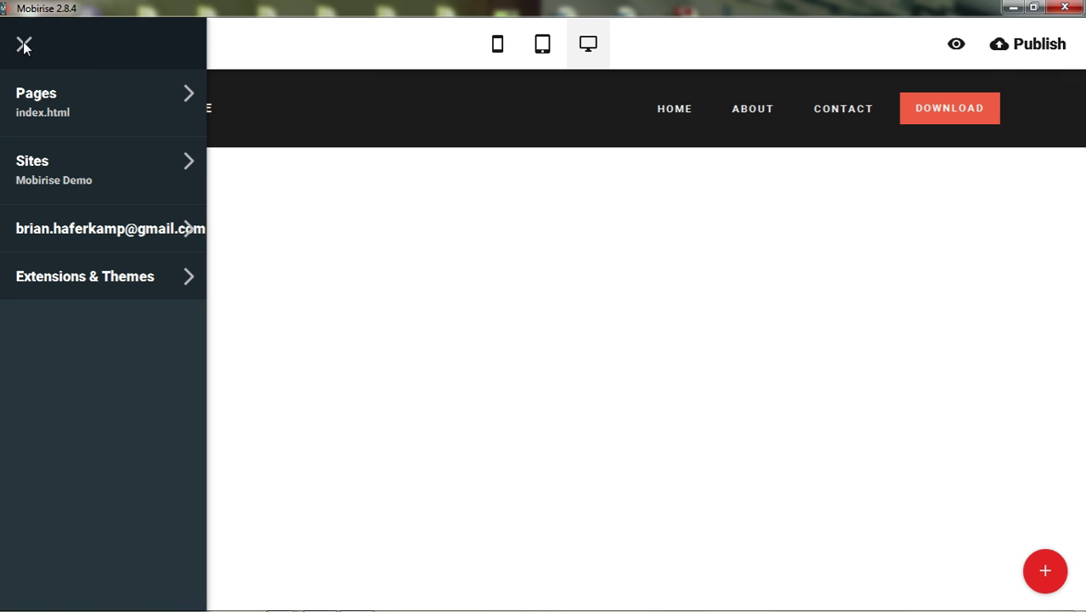
pyautogui.click(53, 182)
pyautogui.click(53, 109)
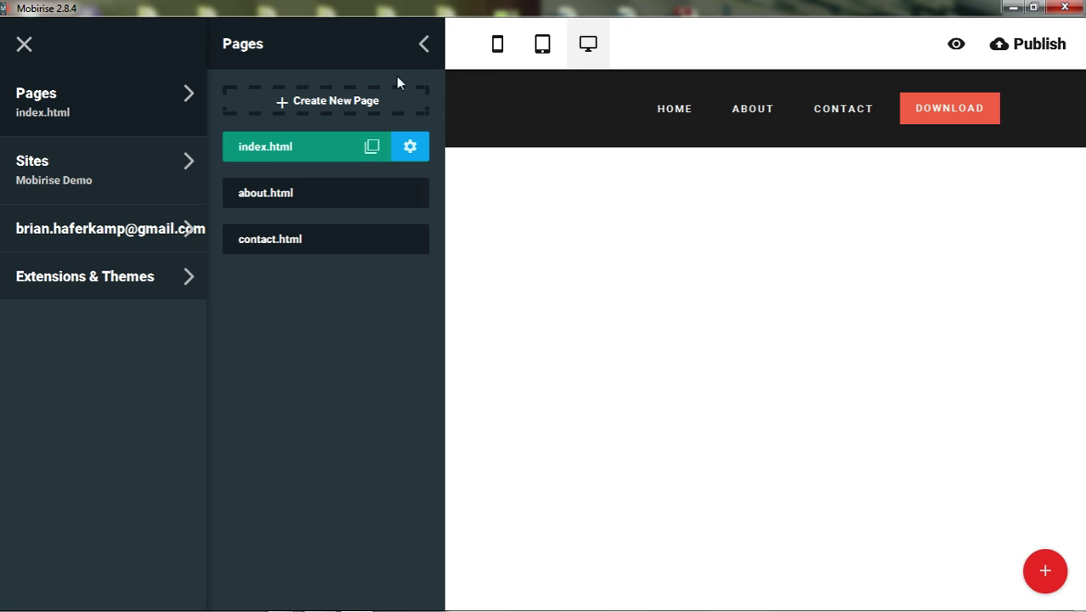
pyautogui.click(702, 49)
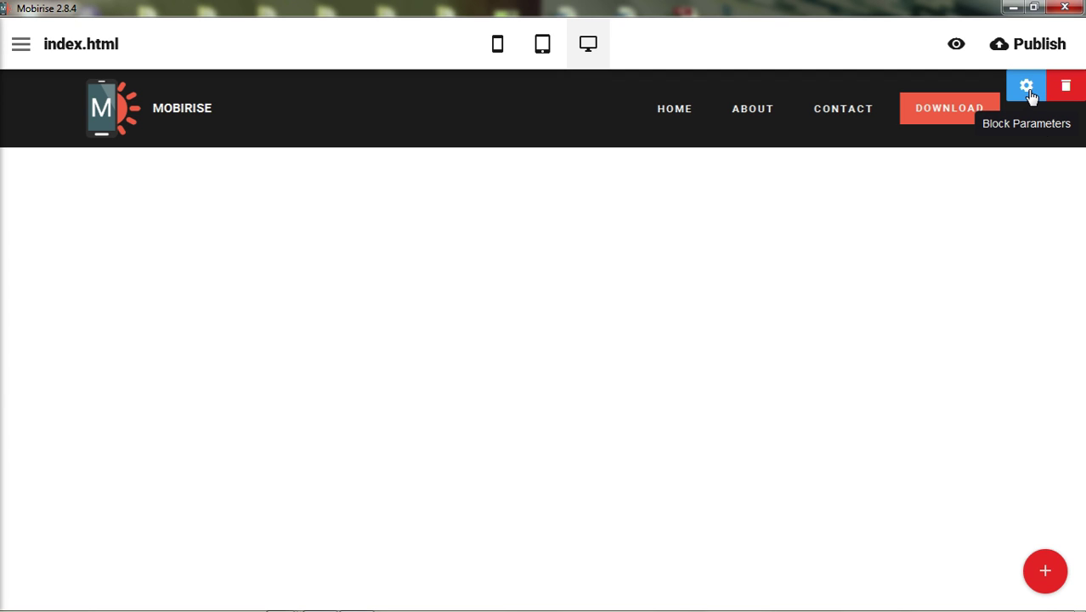
pyautogui.click(1047, 576)
pyautogui.scroll(-4, 1019, 413)
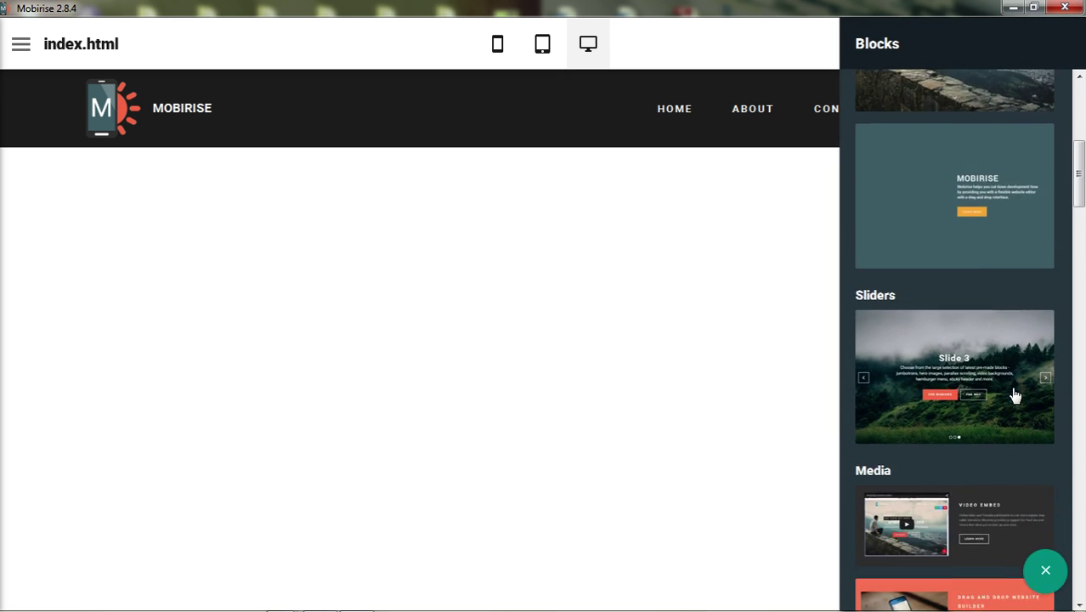
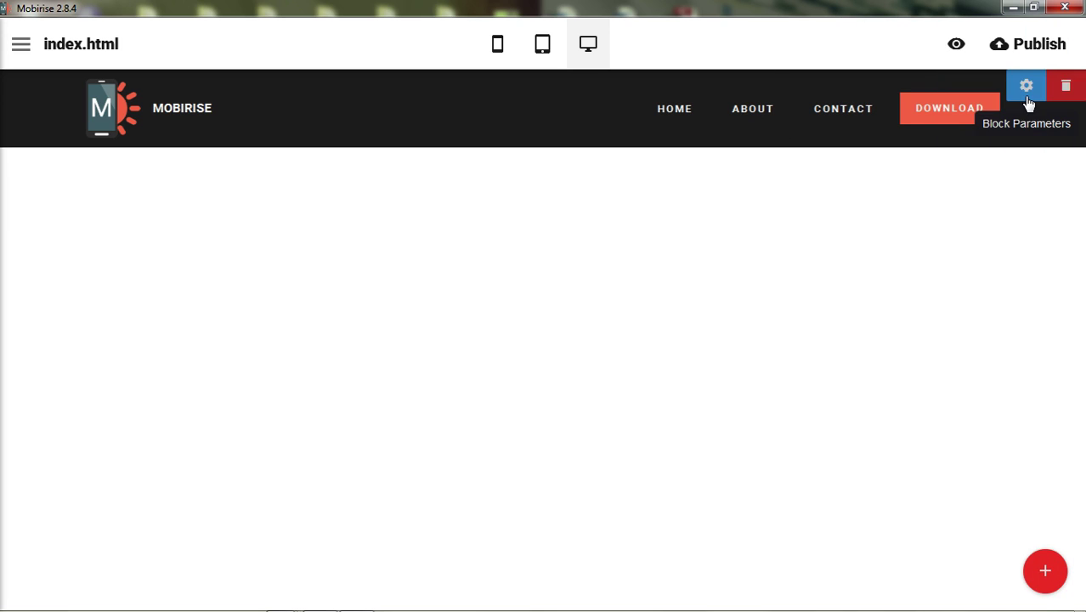
# - Hide the logo, the brand name and the DOWNLOAD button in the dark menu block's parameters
pyautogui.click(1028, 88)
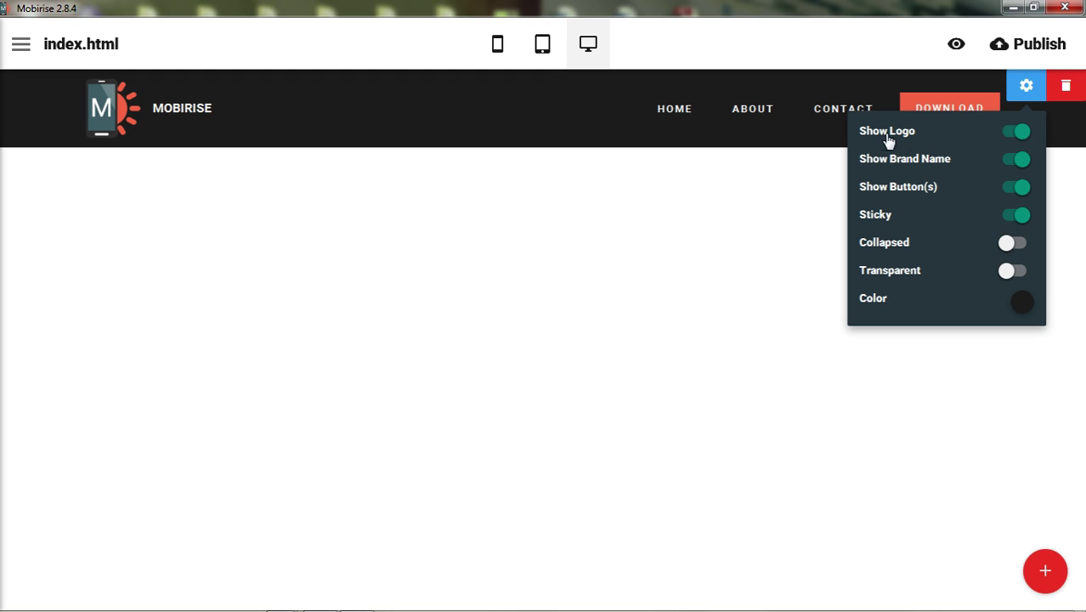
pyautogui.click(1026, 138)
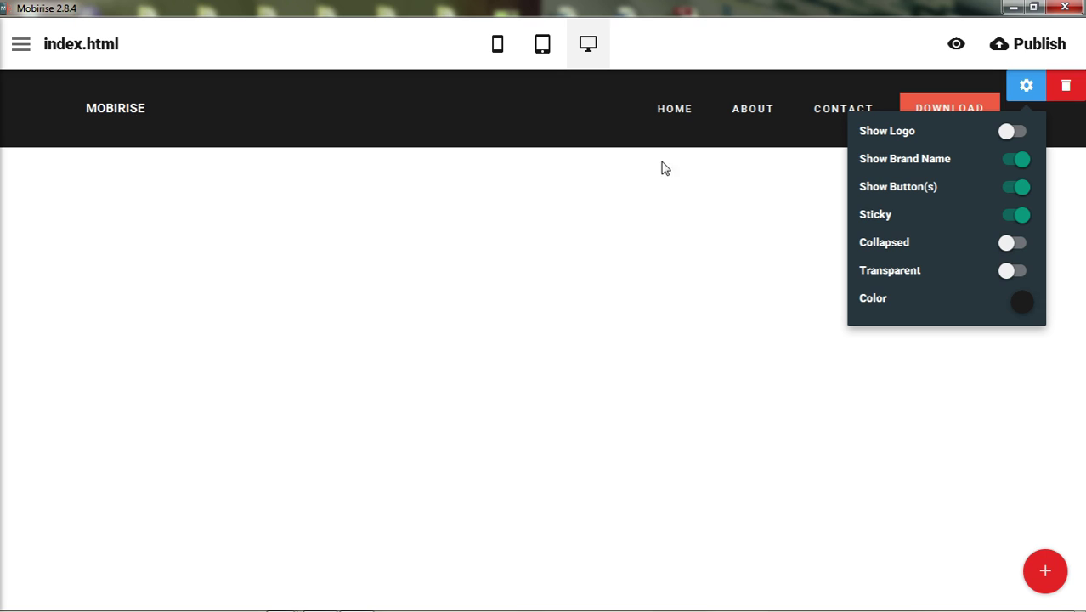
pyautogui.click(1024, 164)
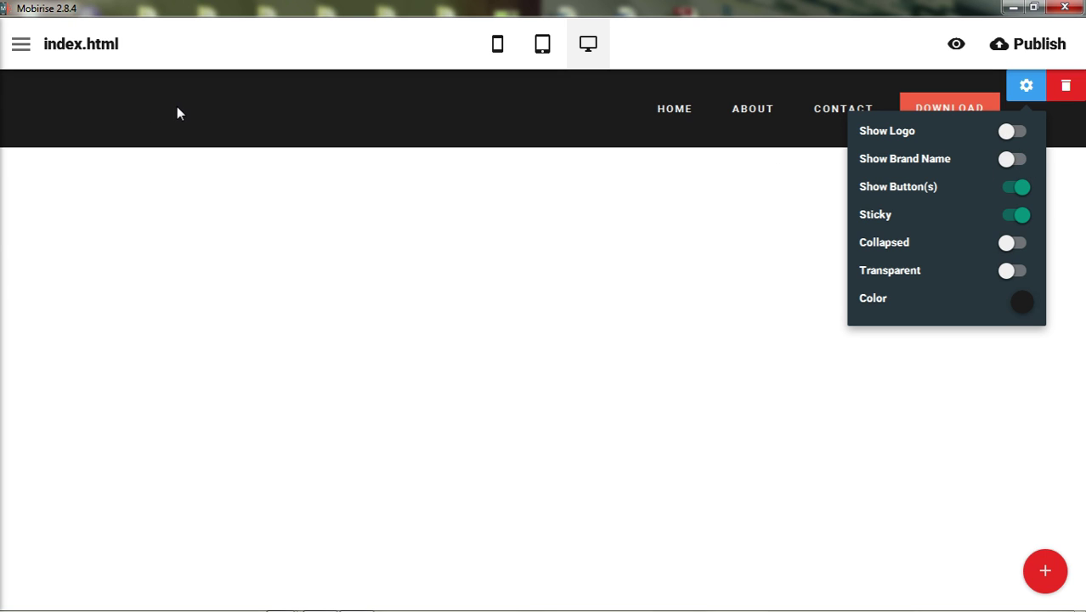
pyautogui.click(1019, 191)
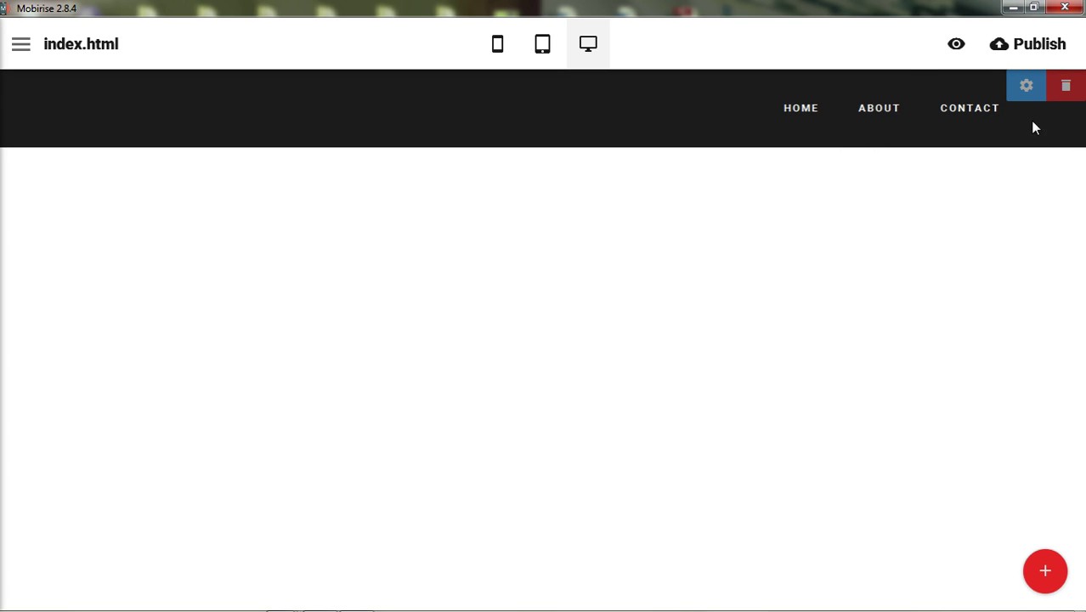
# - Turn off the Sticky option and turn on the Collapsed option in the menu block's parameters
pyautogui.click(1027, 88)
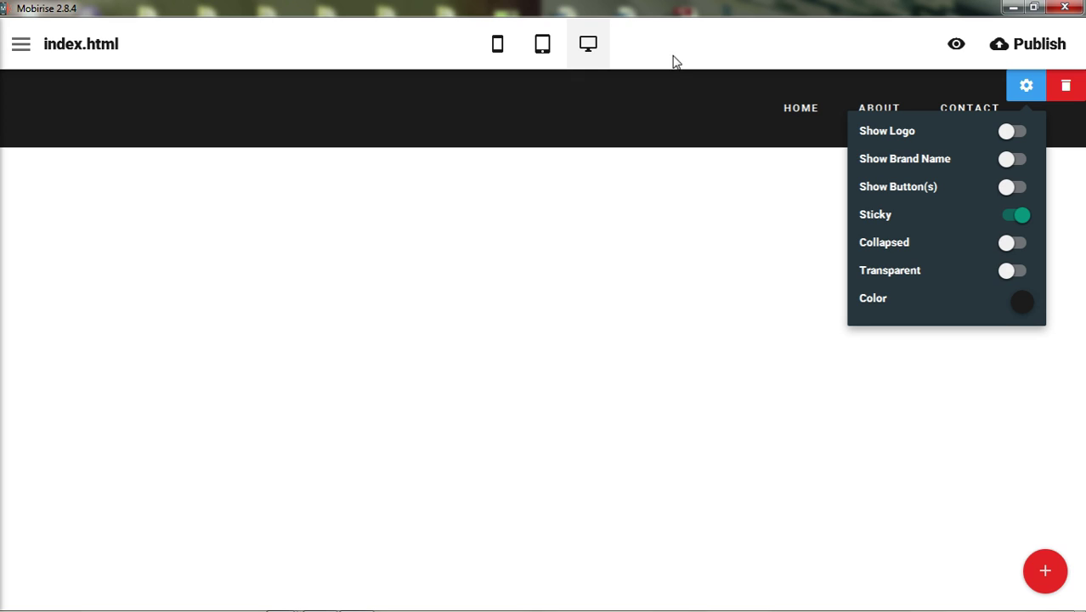
pyautogui.click(1024, 220)
pyautogui.click(1008, 246)
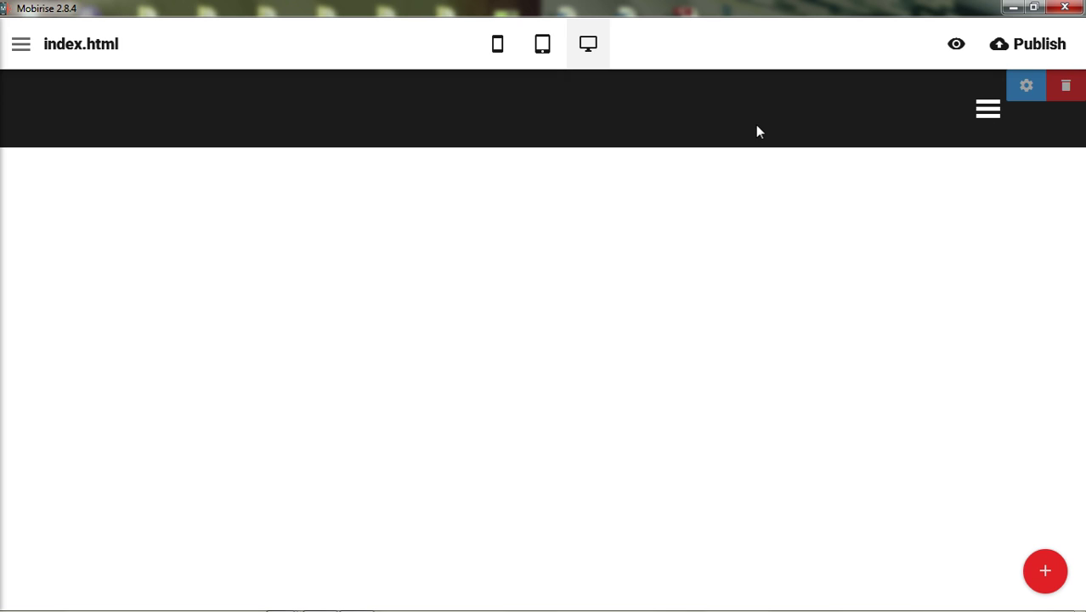
# - Expand the collapsed hamburger menu to check its page links and close it again
pyautogui.click(1026, 90)
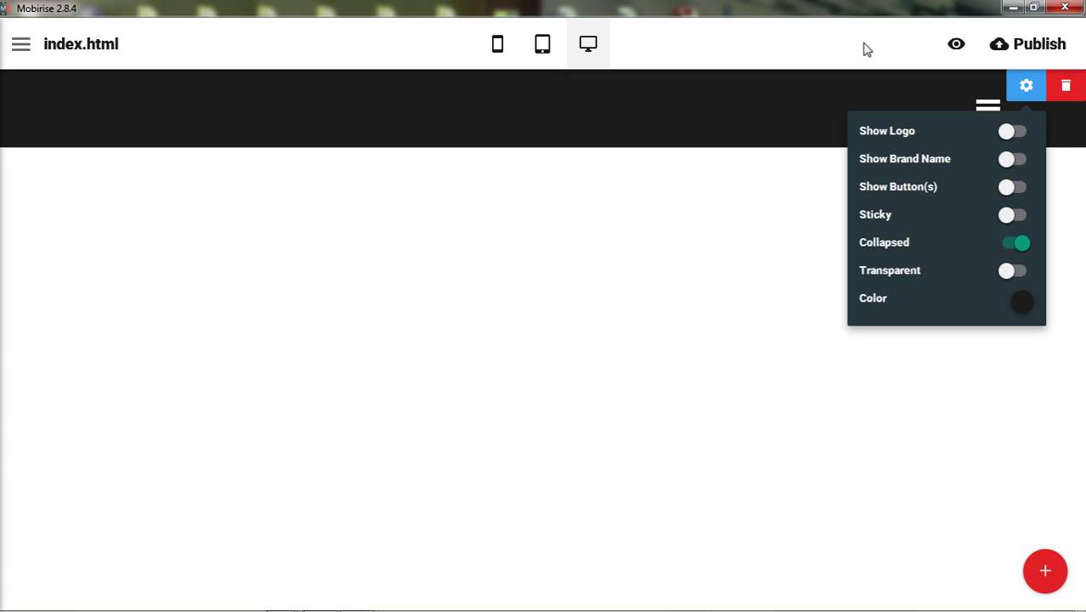
pyautogui.click(946, 117)
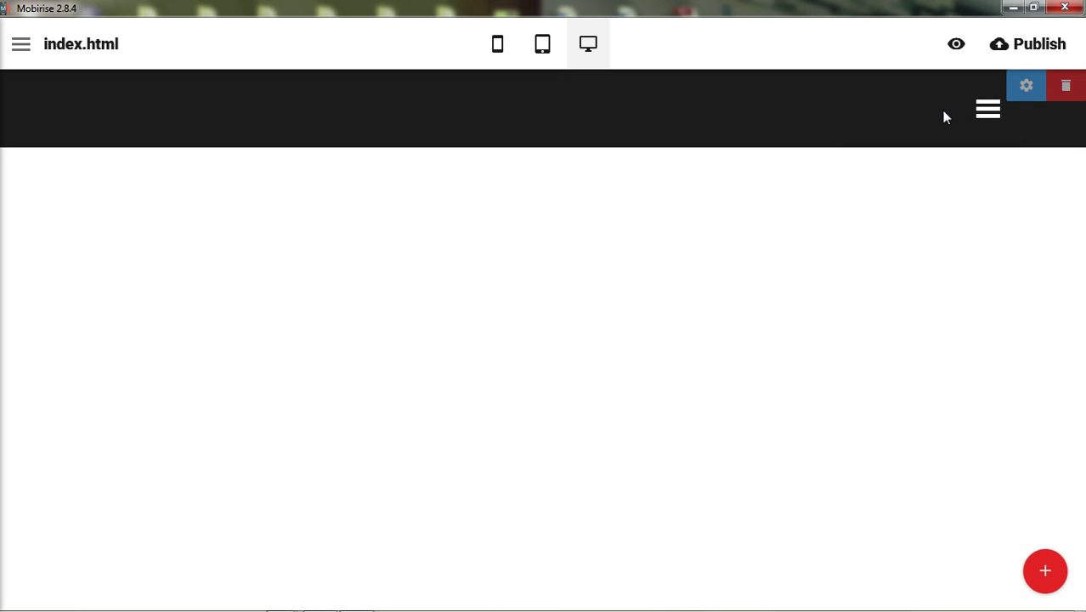
pyautogui.click(998, 115)
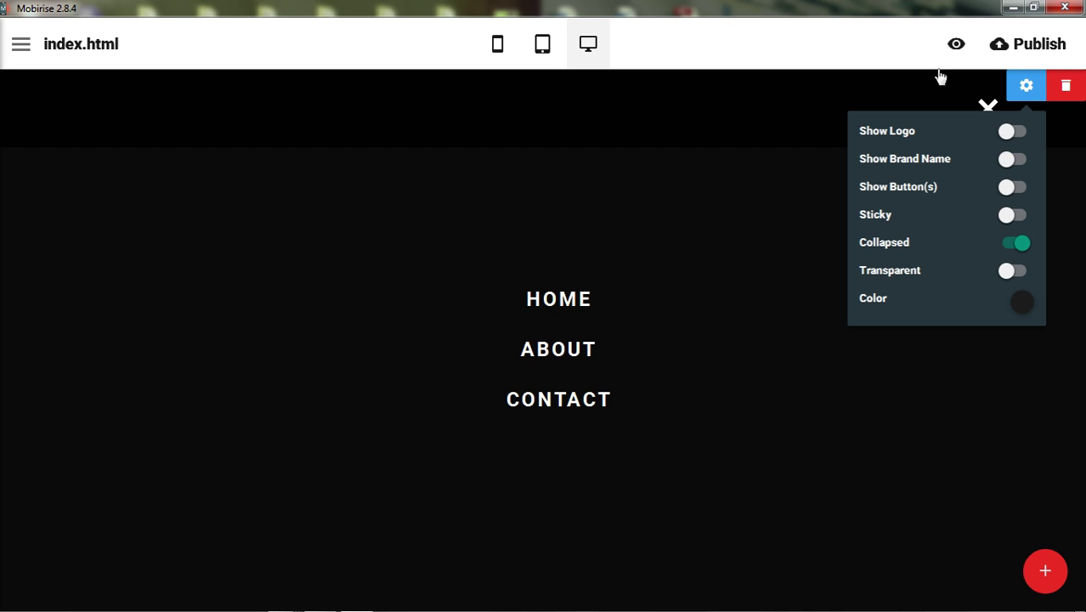
pyautogui.click(991, 110)
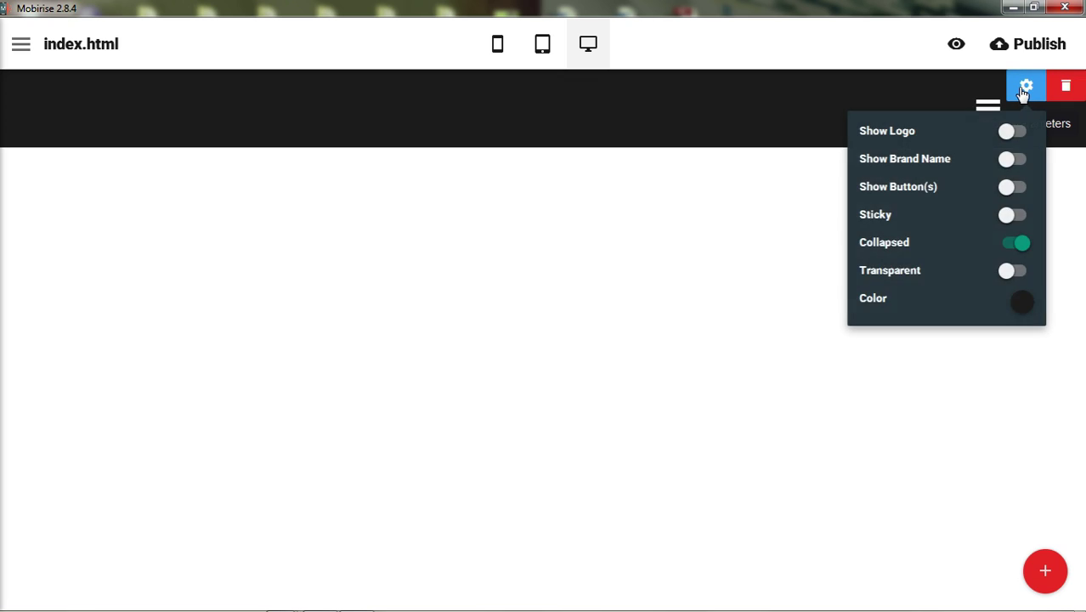
# - Turn off the Collapsed option for the menu block
pyautogui.click(1024, 89)
pyautogui.click(1024, 89)
pyautogui.click(1017, 244)
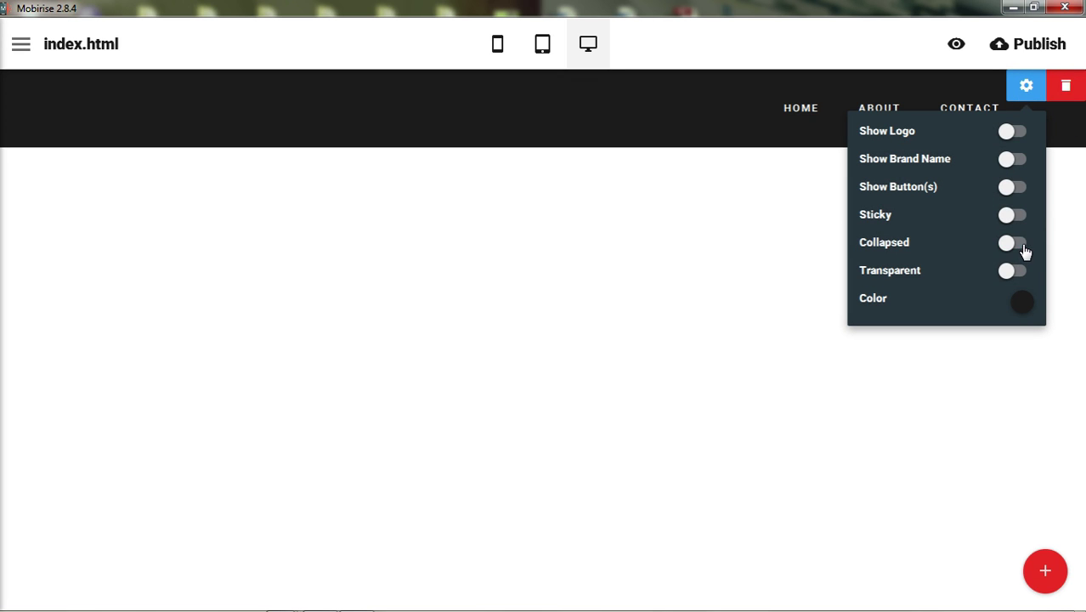
# - Check the uncollapsed menu in mobile view with its links expanded and in tablet view, and return to desktop view
pyautogui.click(499, 47)
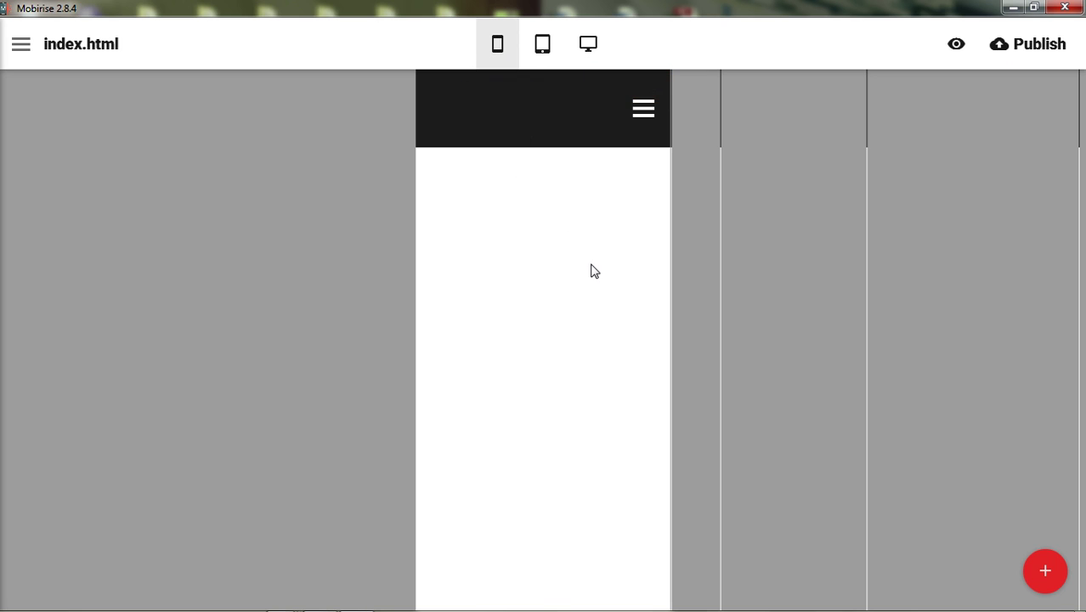
pyautogui.click(611, 85)
pyautogui.click(644, 109)
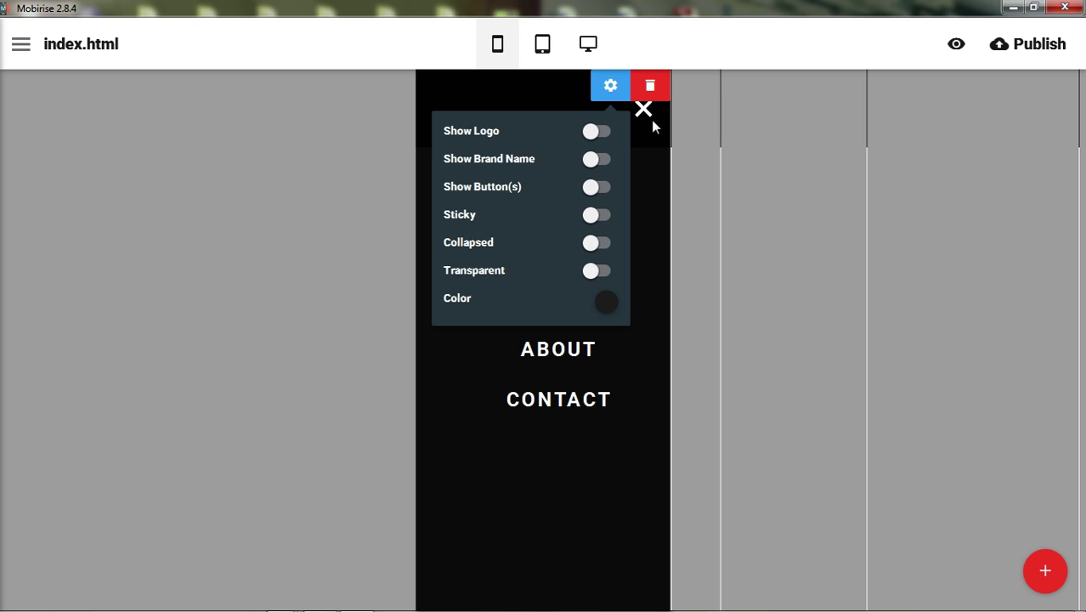
pyautogui.click(644, 110)
pyautogui.click(543, 49)
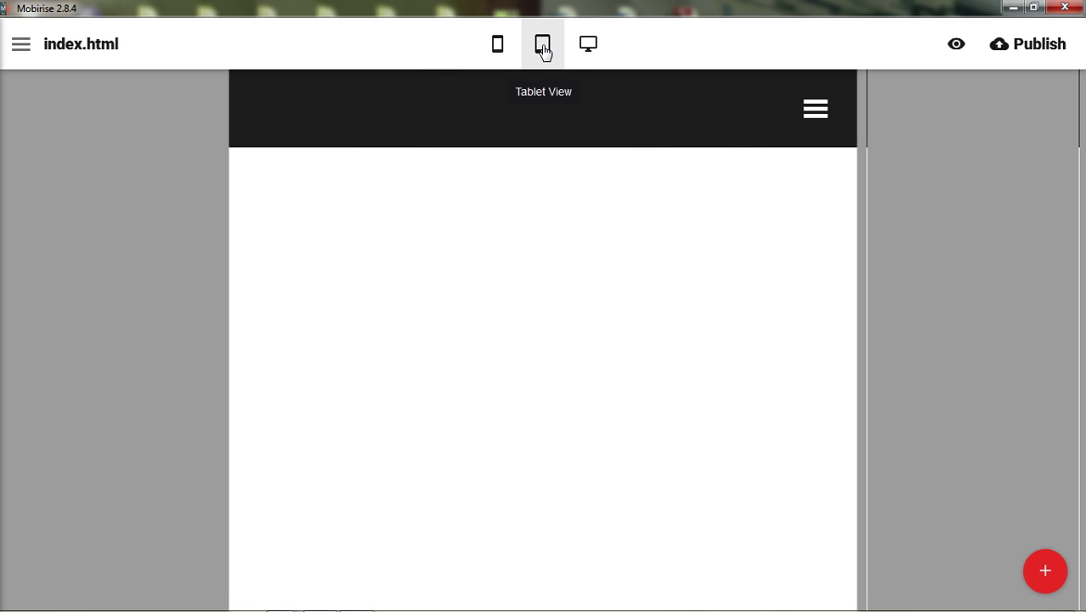
pyautogui.click(593, 48)
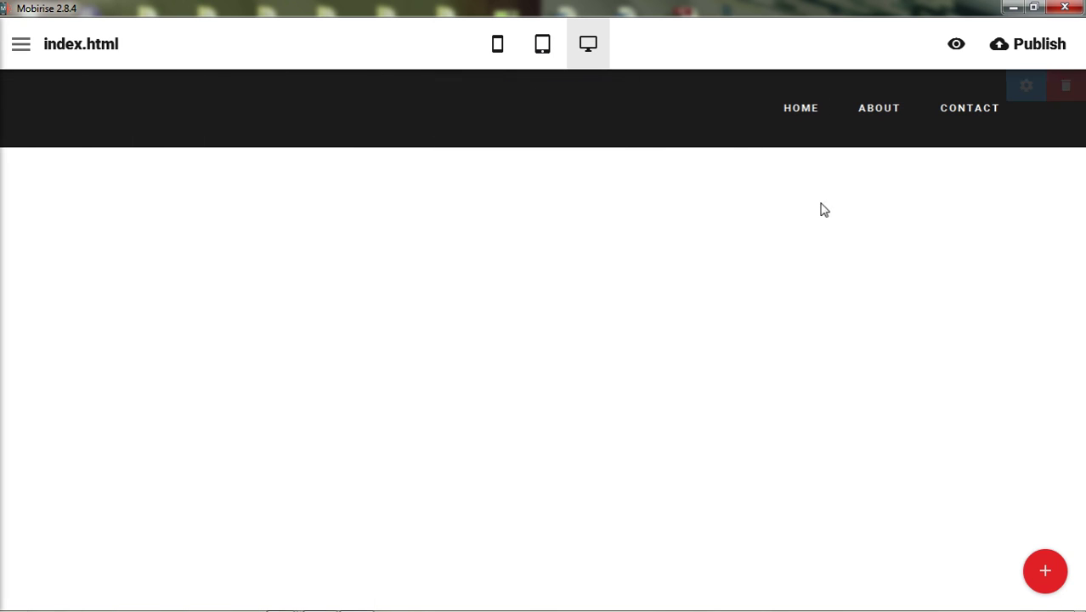
# - Turn on the menu block's Collapsed option and check it in tablet and mobile views before returning to desktop view
pyautogui.click(1027, 94)
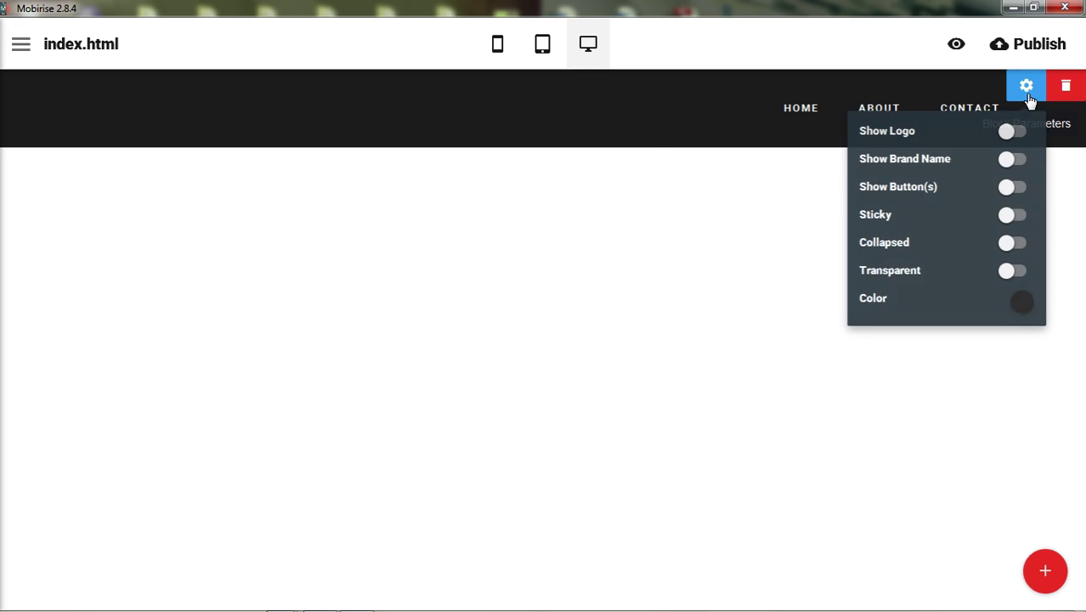
pyautogui.click(1008, 244)
pyautogui.click(589, 219)
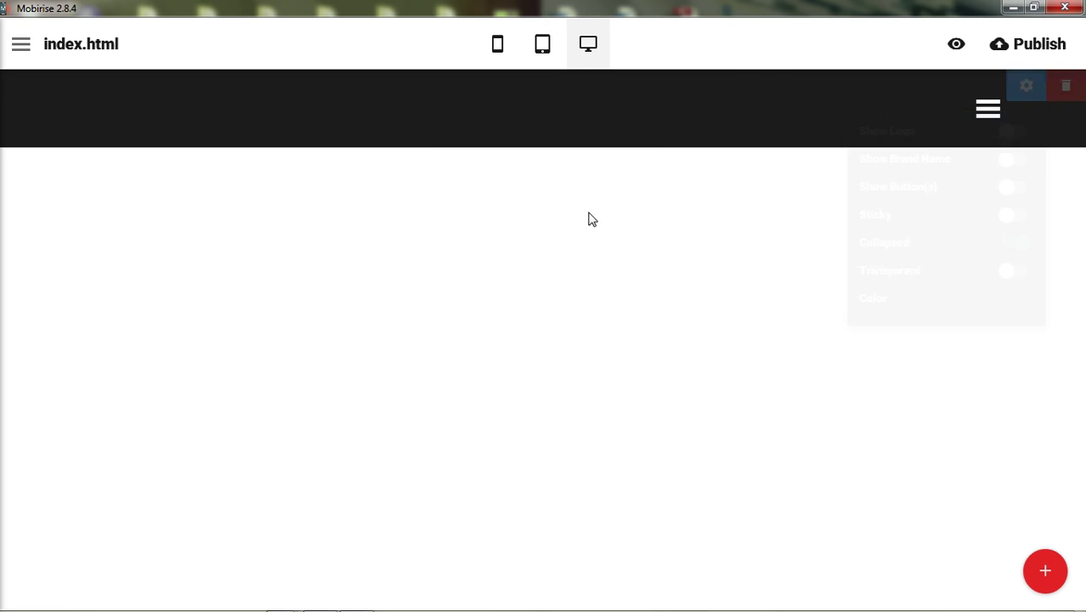
pyautogui.click(544, 51)
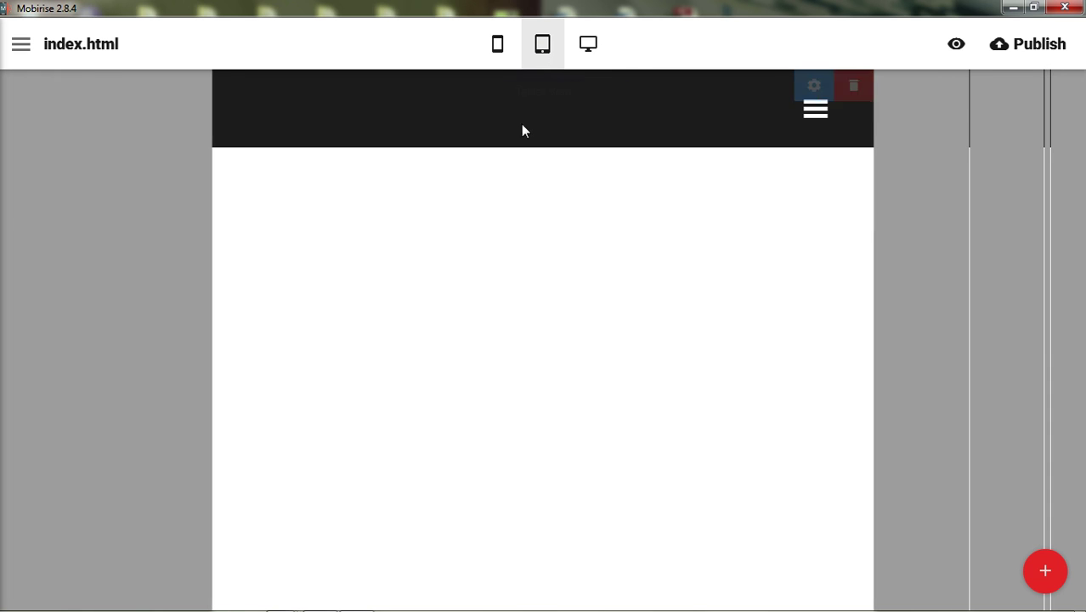
pyautogui.click(498, 58)
pyautogui.click(588, 48)
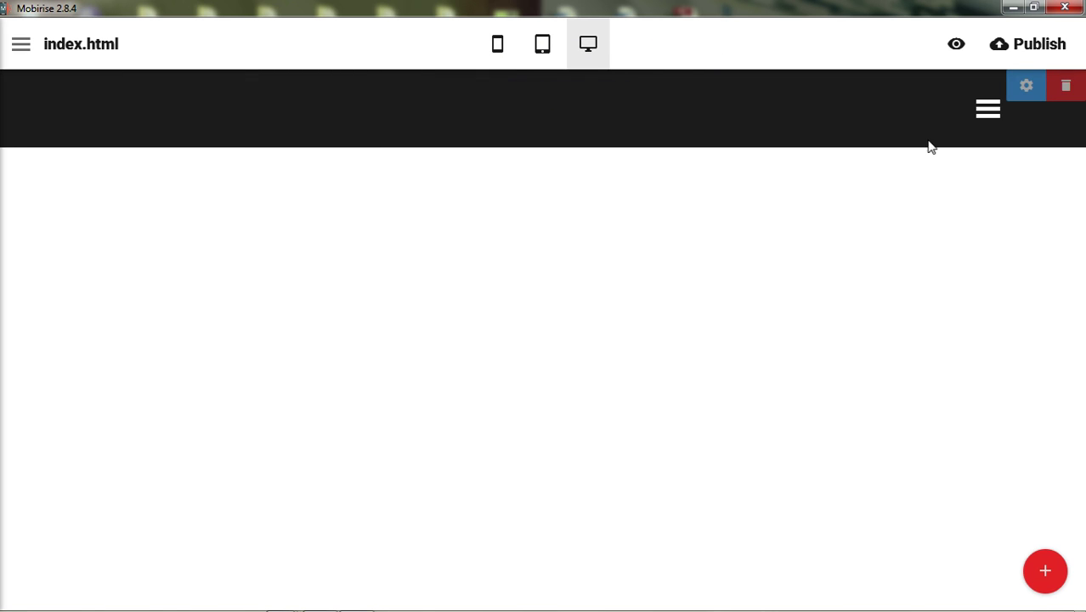
# - Turn the menu block's Collapsed option off again and try the Transparent option, switching it on and back off
pyautogui.click(1028, 100)
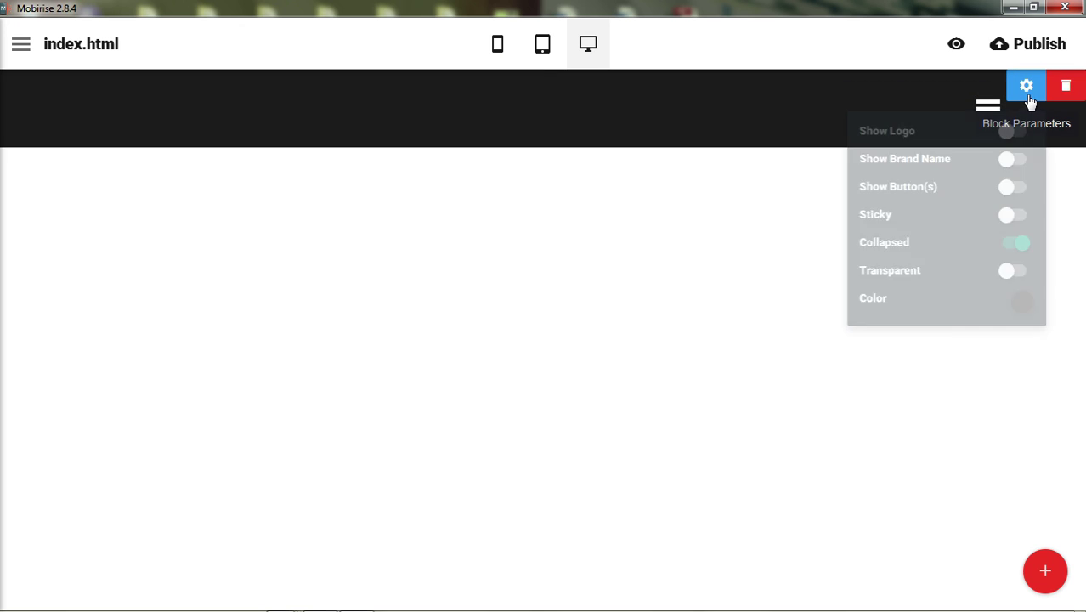
pyautogui.click(1023, 245)
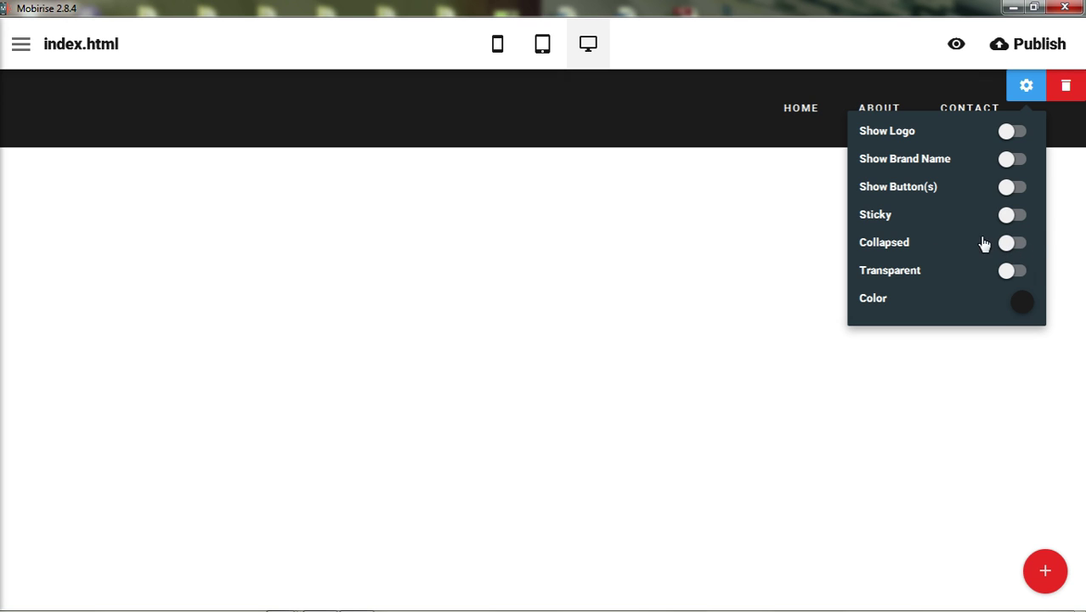
pyautogui.click(1008, 276)
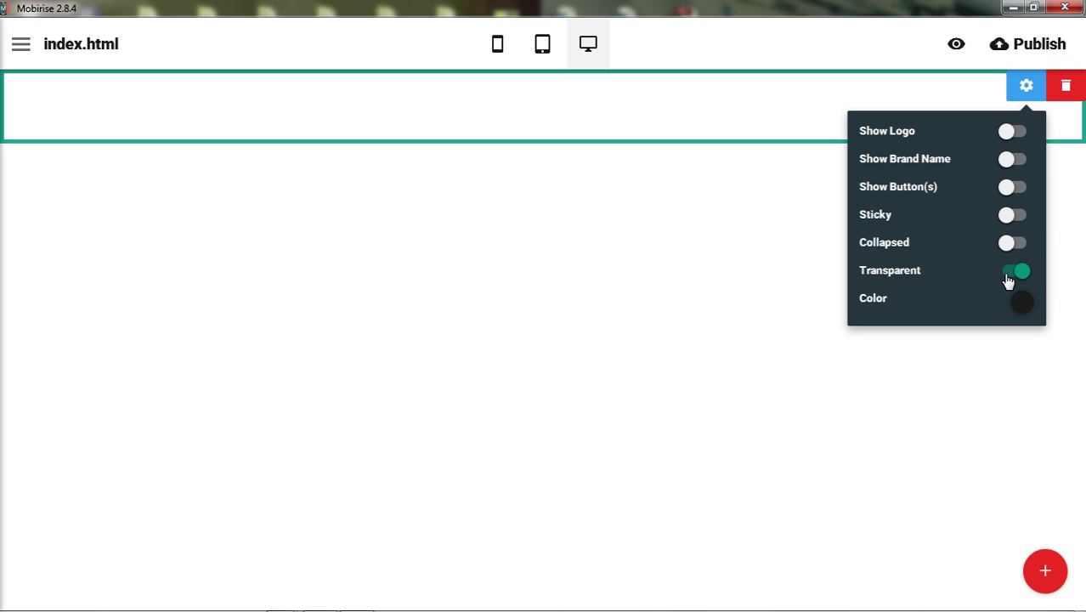
pyautogui.click(1024, 279)
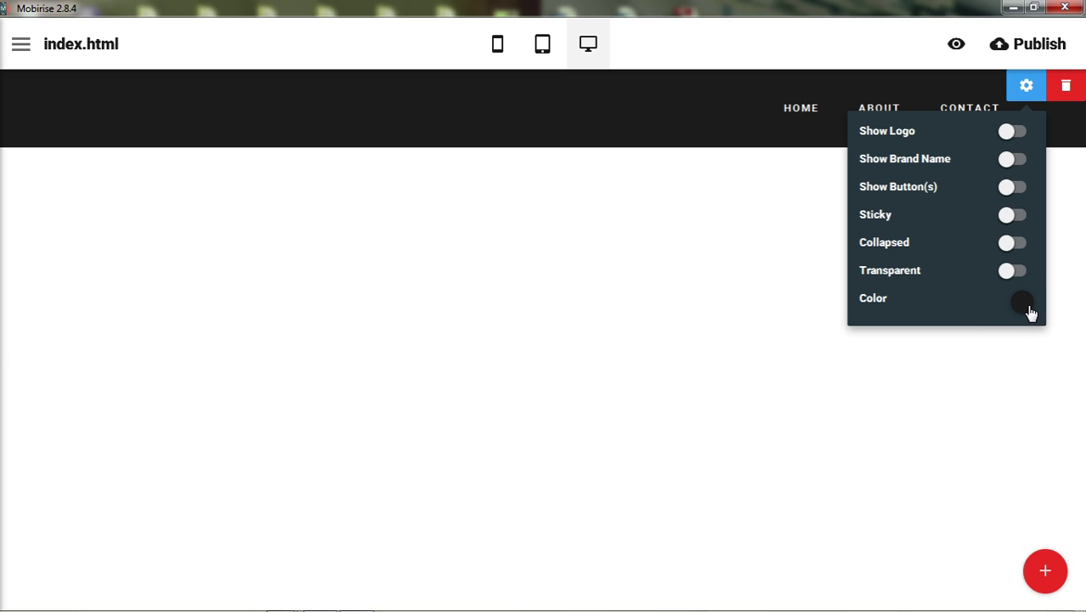
# - Try preset colors on the menu block, including green, purple, slate and dark red
pyautogui.click(1024, 304)
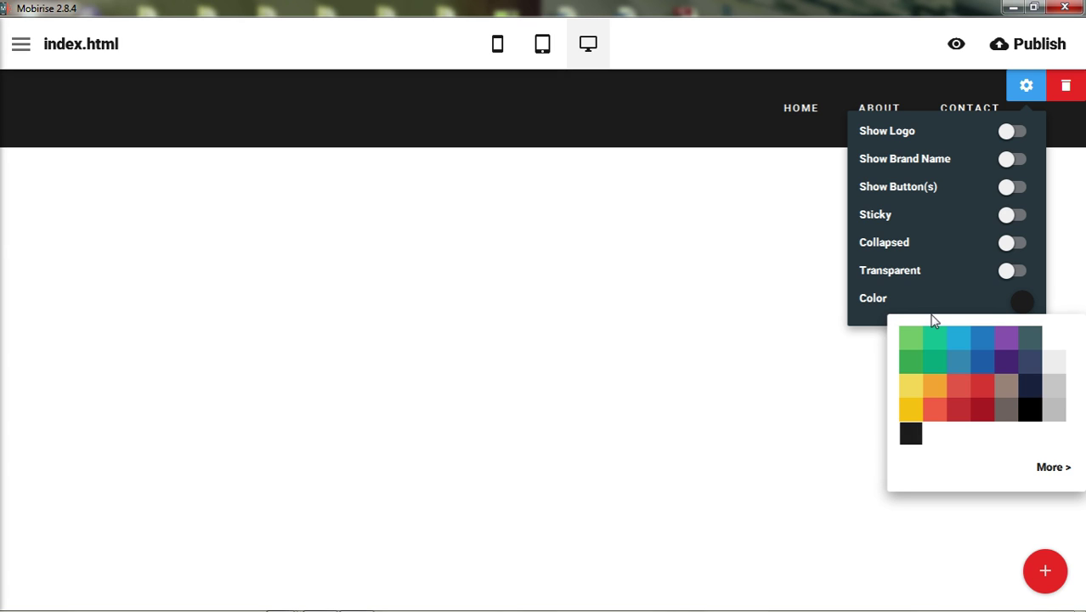
pyautogui.click(943, 346)
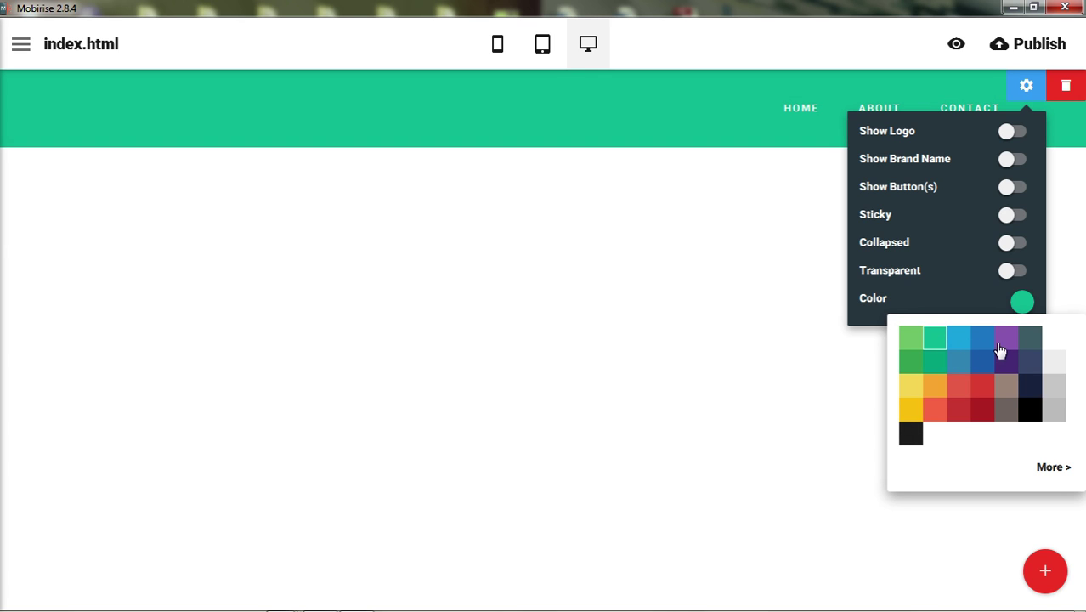
pyautogui.click(1008, 343)
pyautogui.click(1037, 343)
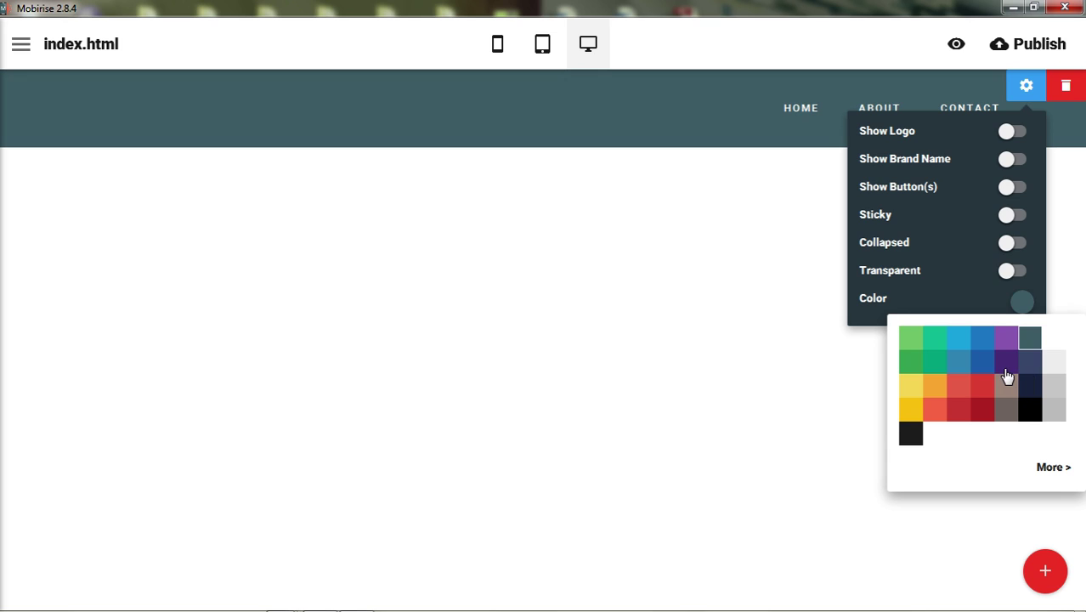
pyautogui.click(1006, 370)
pyautogui.click(982, 412)
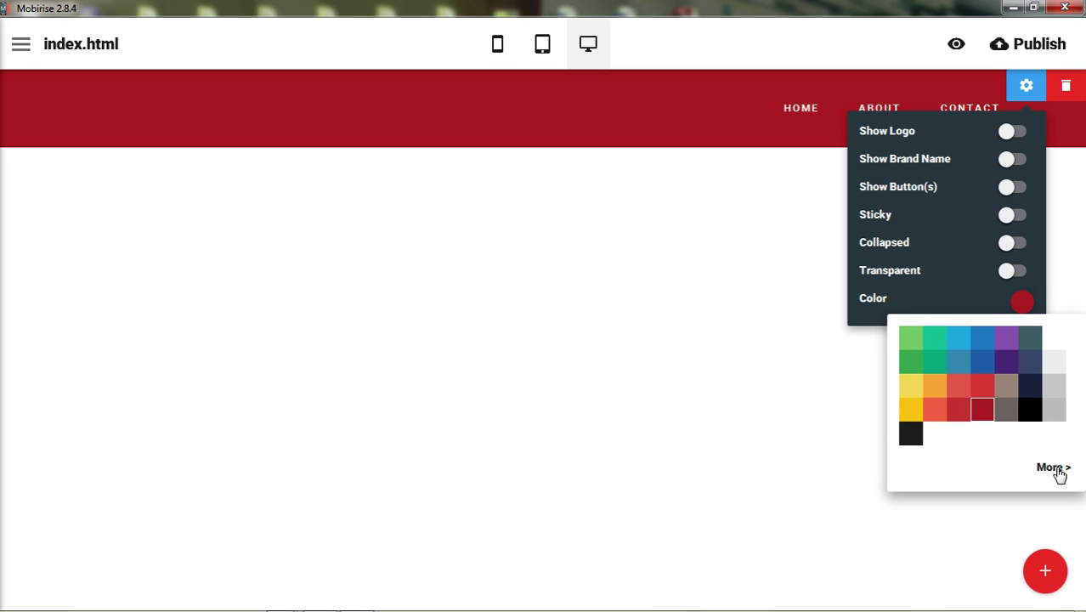
# - Try a muted brown custom color for the menu block from the extended color picker
pyautogui.click(1052, 468)
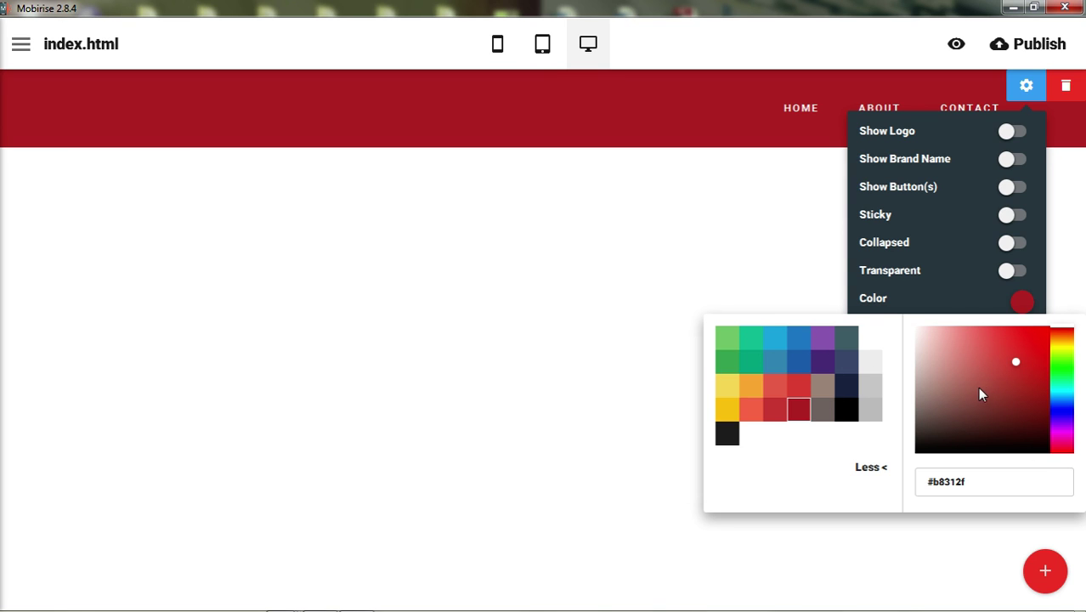
pyautogui.moveTo(979, 388)
pyautogui.mouseDown()
pyautogui.moveTo(964, 368)
pyautogui.moveTo(940, 372)
pyautogui.moveTo(939, 400)
pyautogui.mouseUp()
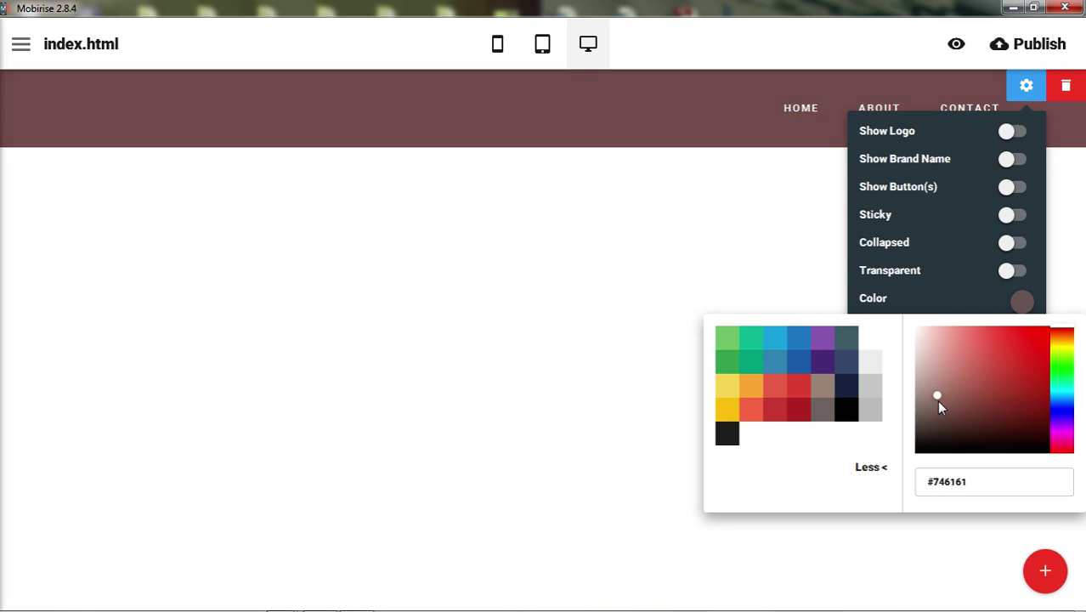
pyautogui.click(868, 474)
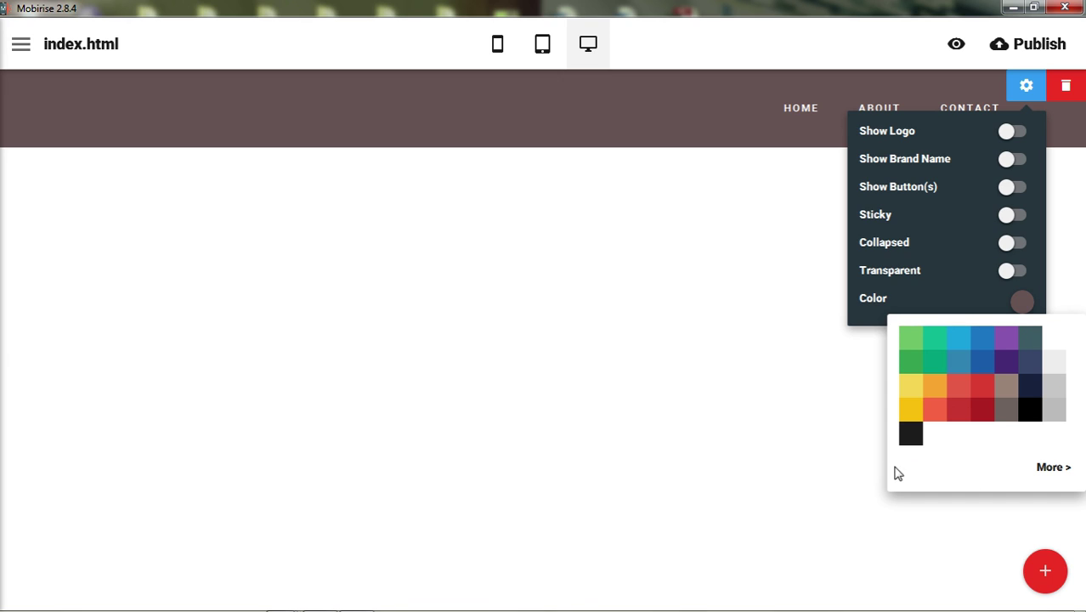
# - Pick a custom dark blue for the menu block and replace its hex code with #444444
pyautogui.click(1051, 467)
pyautogui.moveTo(1059, 363)
pyautogui.mouseDown()
pyautogui.moveTo(1060, 408)
pyautogui.moveTo(992, 417)
pyautogui.moveTo(977, 390)
pyautogui.moveTo(962, 405)
pyautogui.mouseUp()
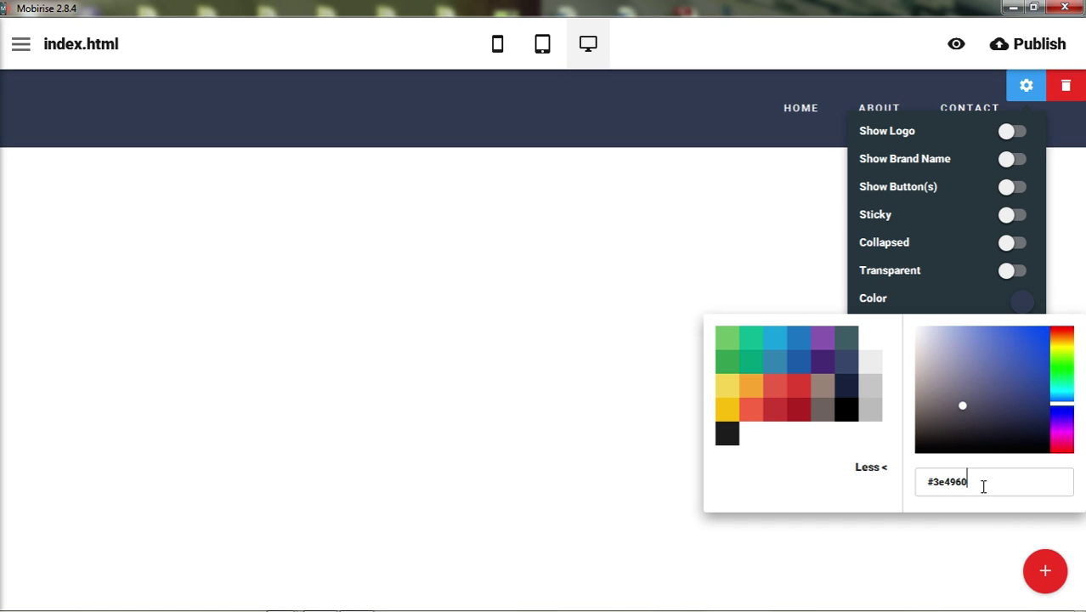
pyautogui.moveTo(983, 487); pyautogui.dragTo(935, 484)
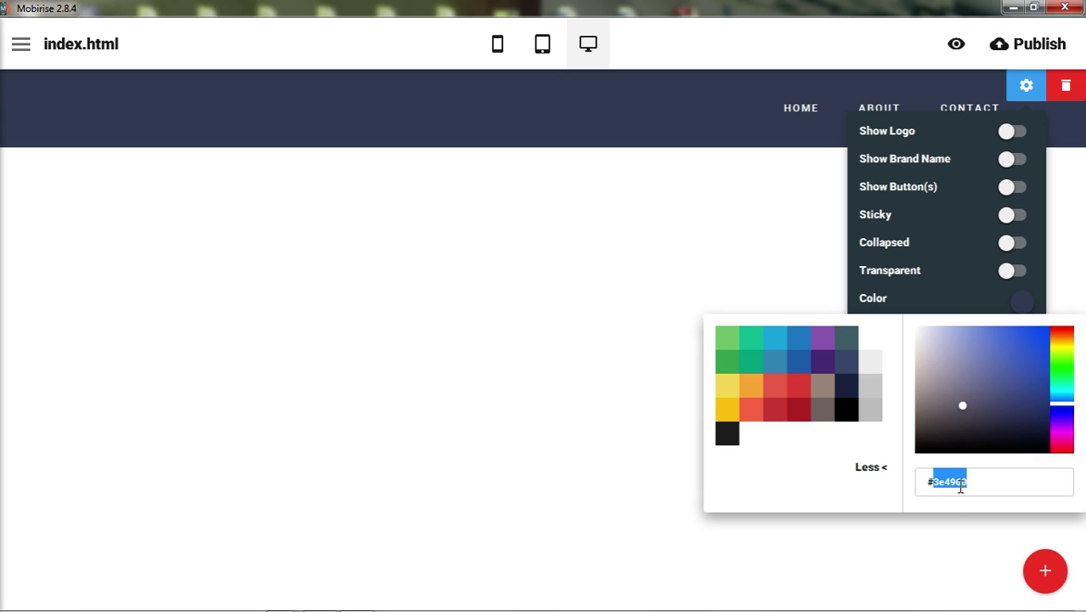
pyautogui.write('444444')
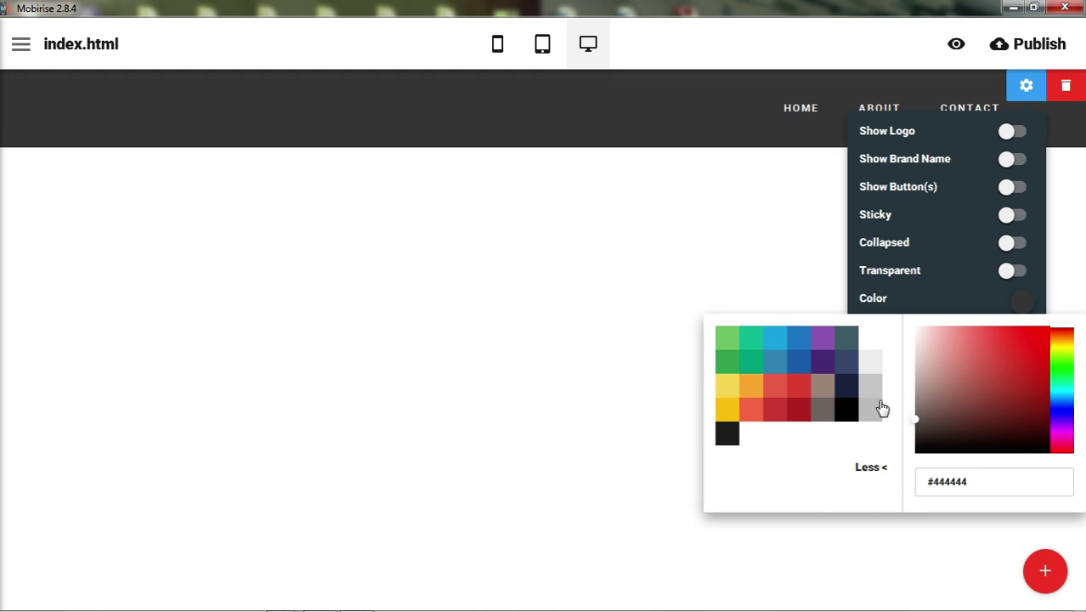
# - Collapse the extended color picker and close the menu block's settings
pyautogui.click(875, 468)
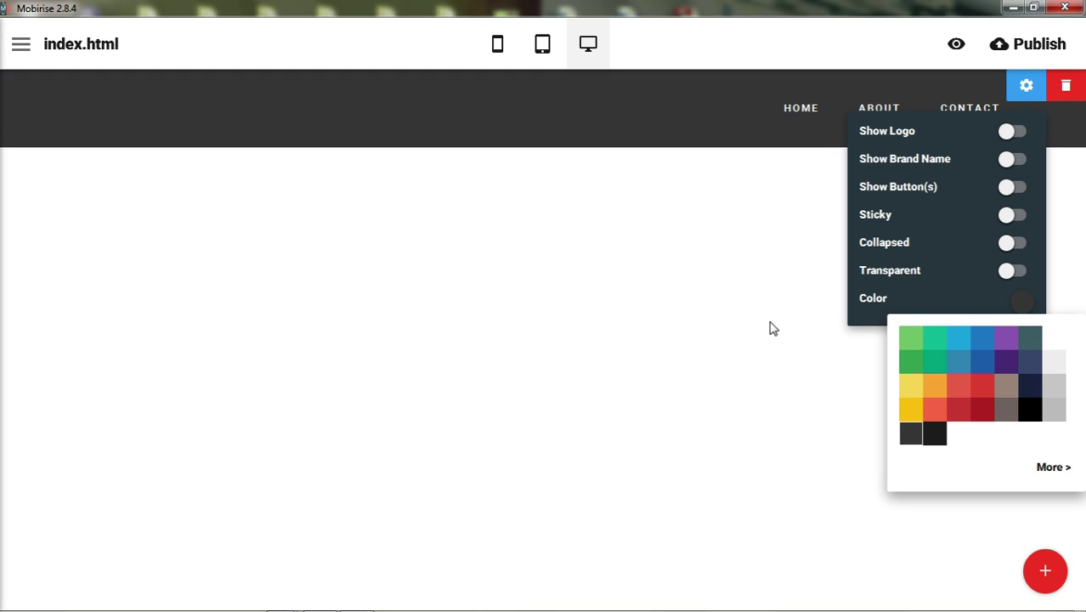
pyautogui.click(863, 54)
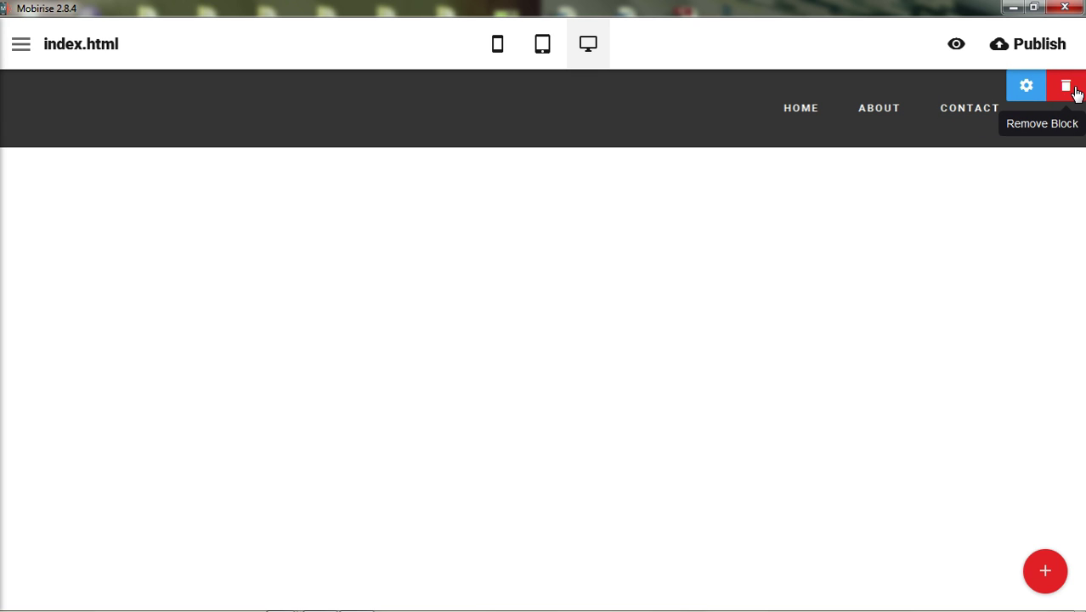
pyautogui.click(1075, 90)
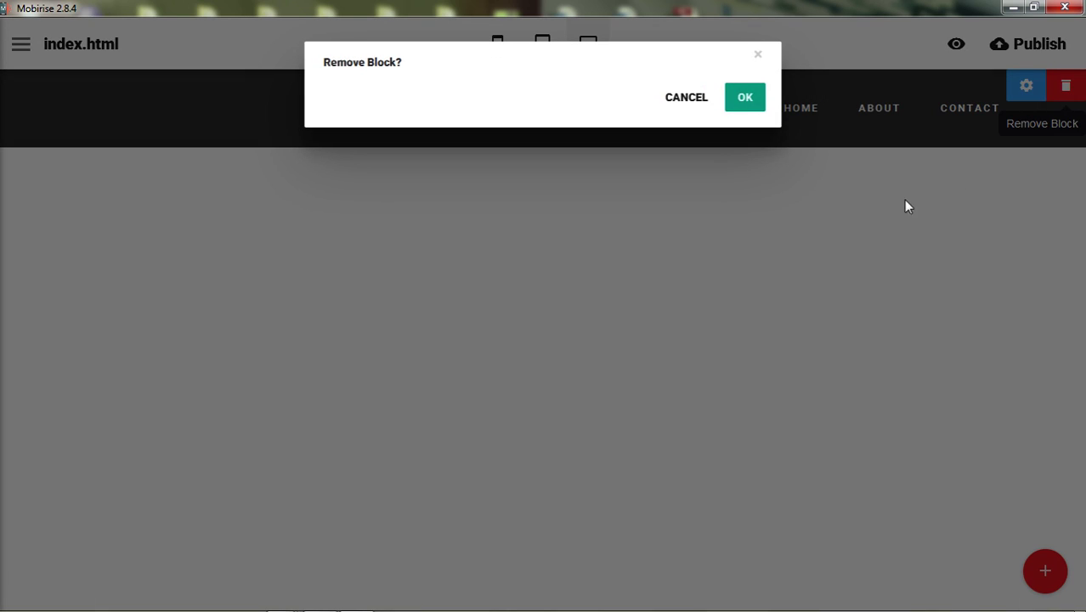
pyautogui.click(704, 106)
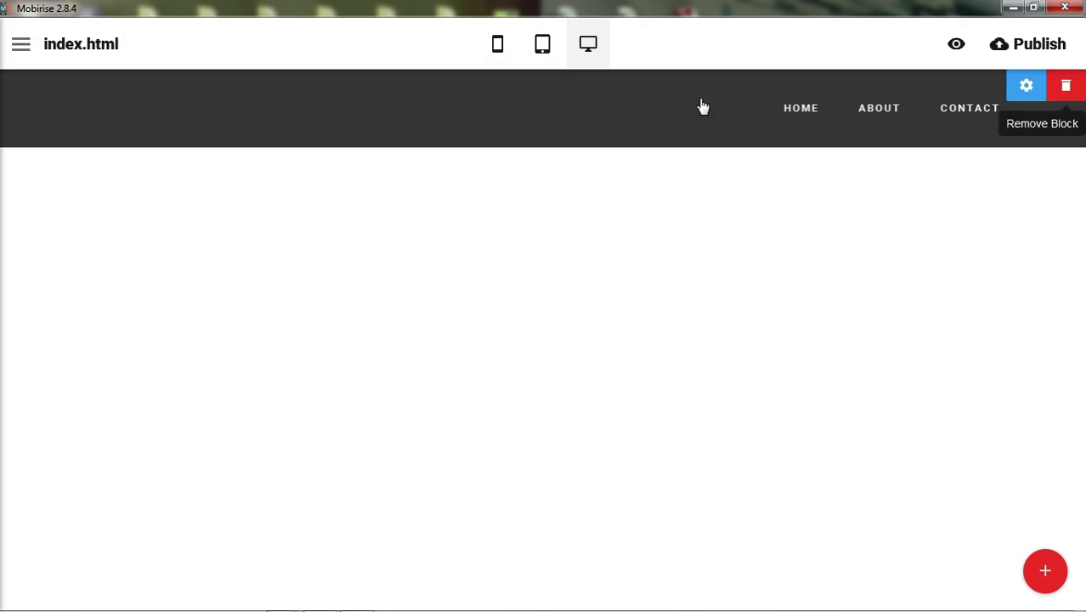
pyautogui.click(1060, 92)
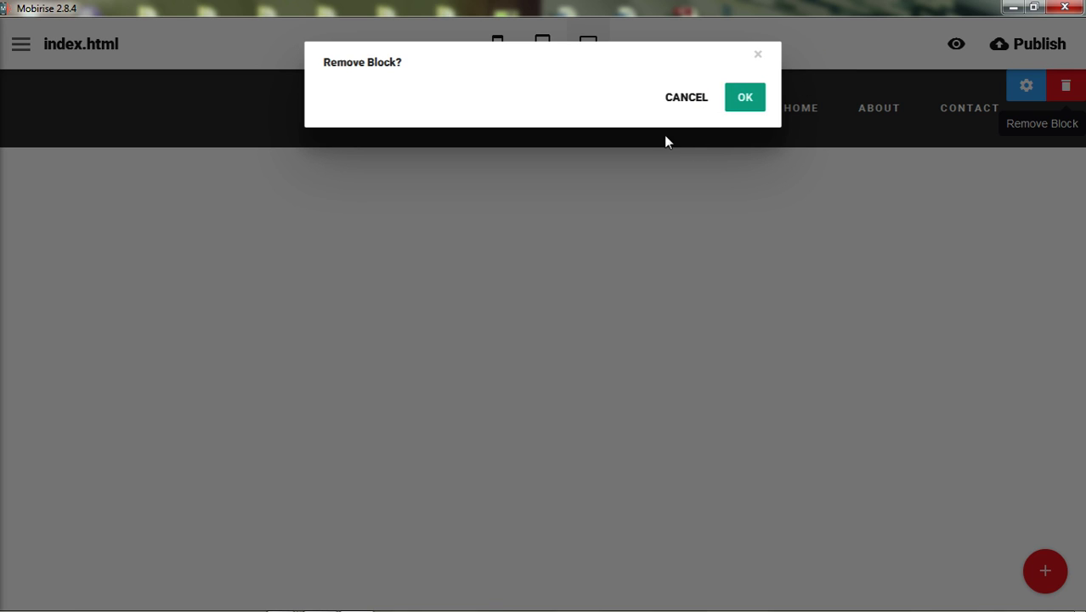
pyautogui.click(693, 103)
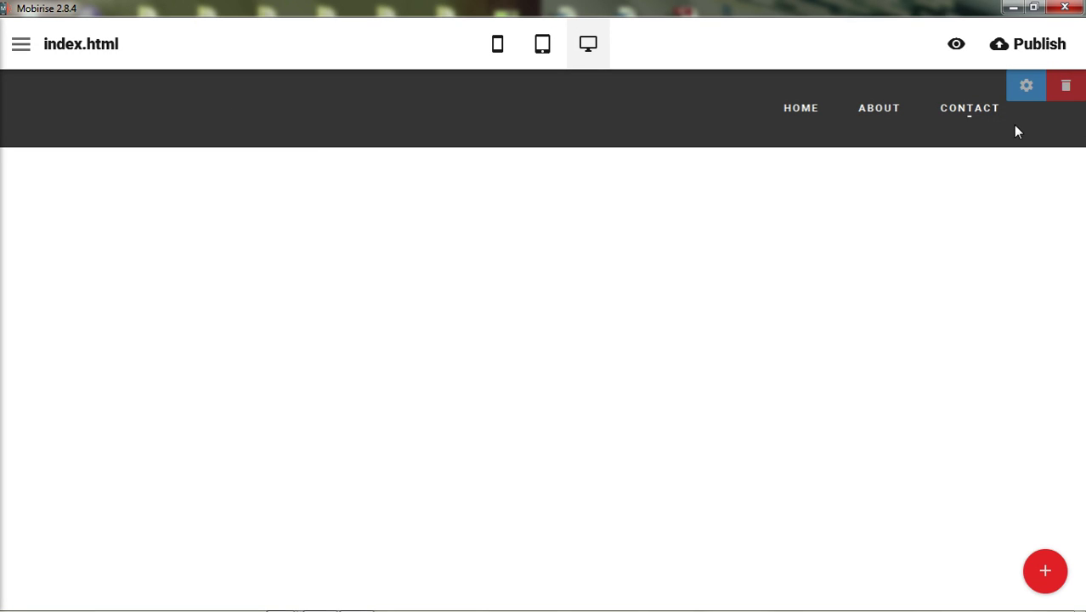
# - Turn on the menu block's Show Logo, Show Brand Name, Show Button(s) and Sticky options
pyautogui.click(1025, 88)
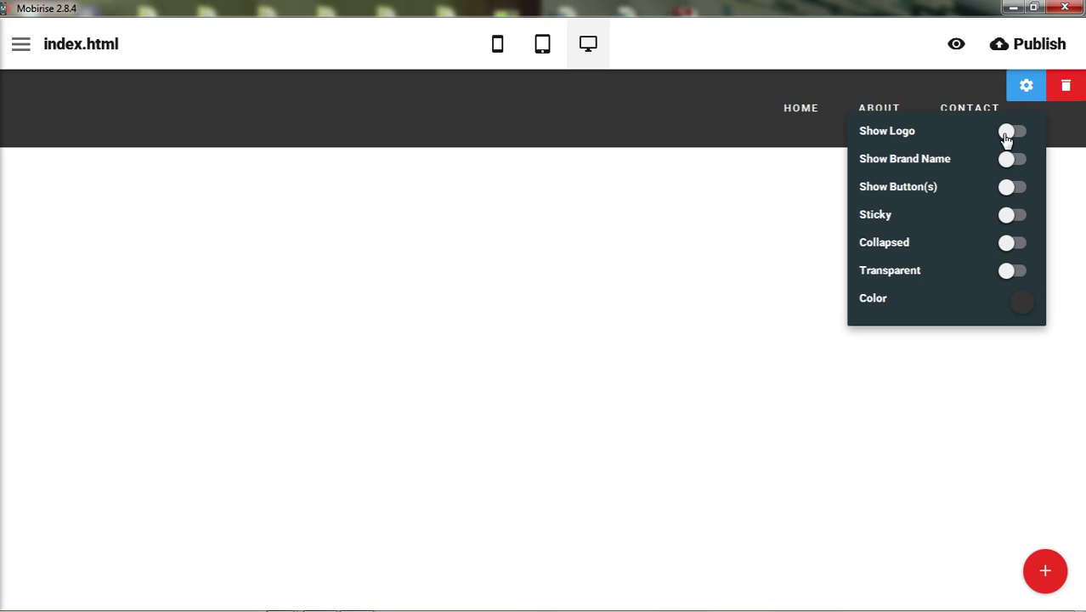
pyautogui.click(1006, 134)
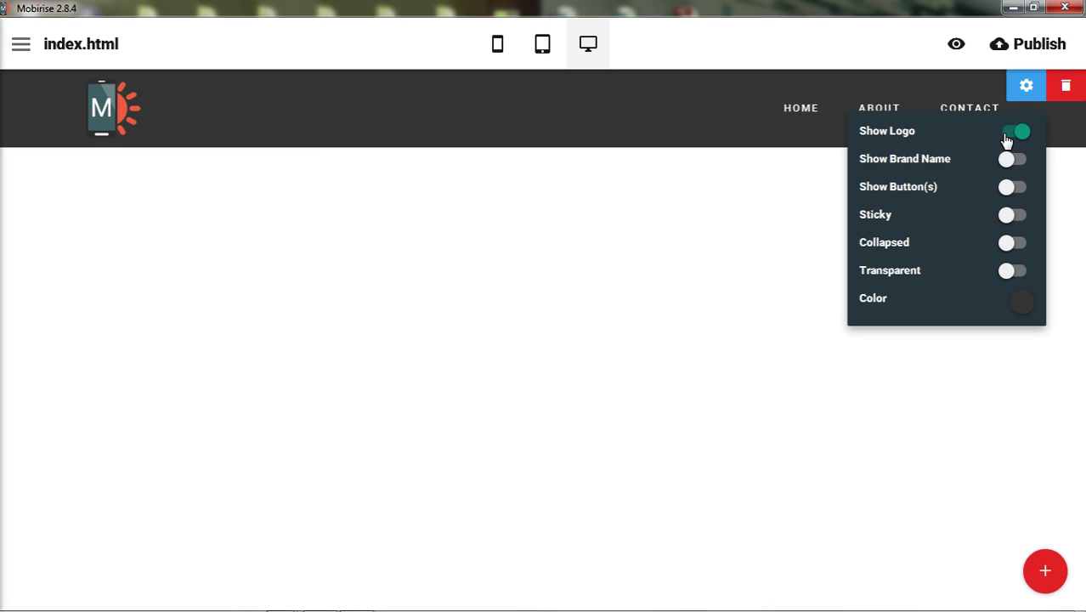
pyautogui.click(1007, 160)
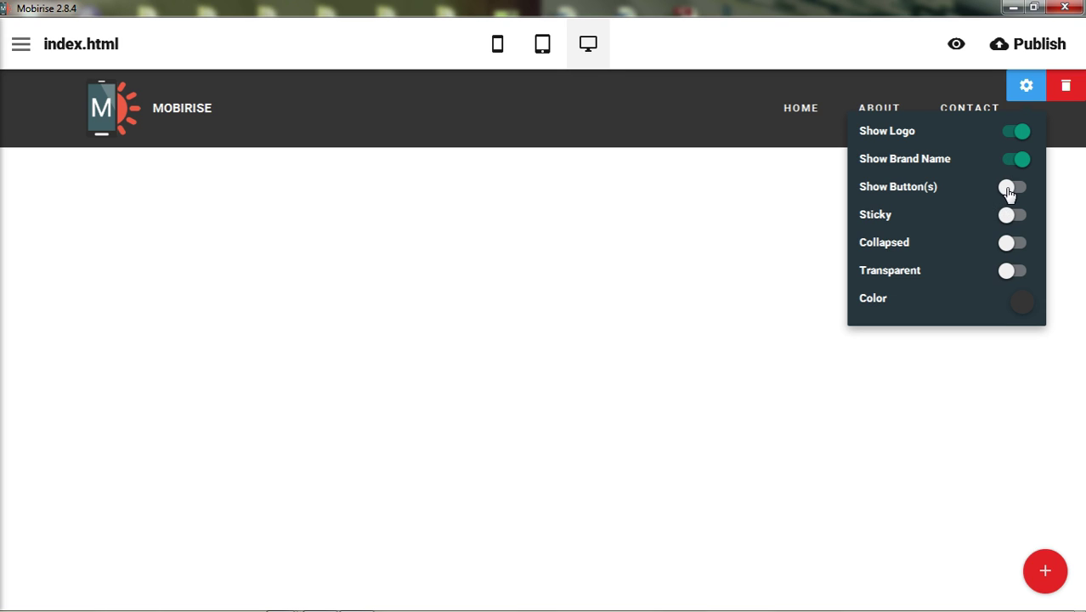
pyautogui.click(1009, 191)
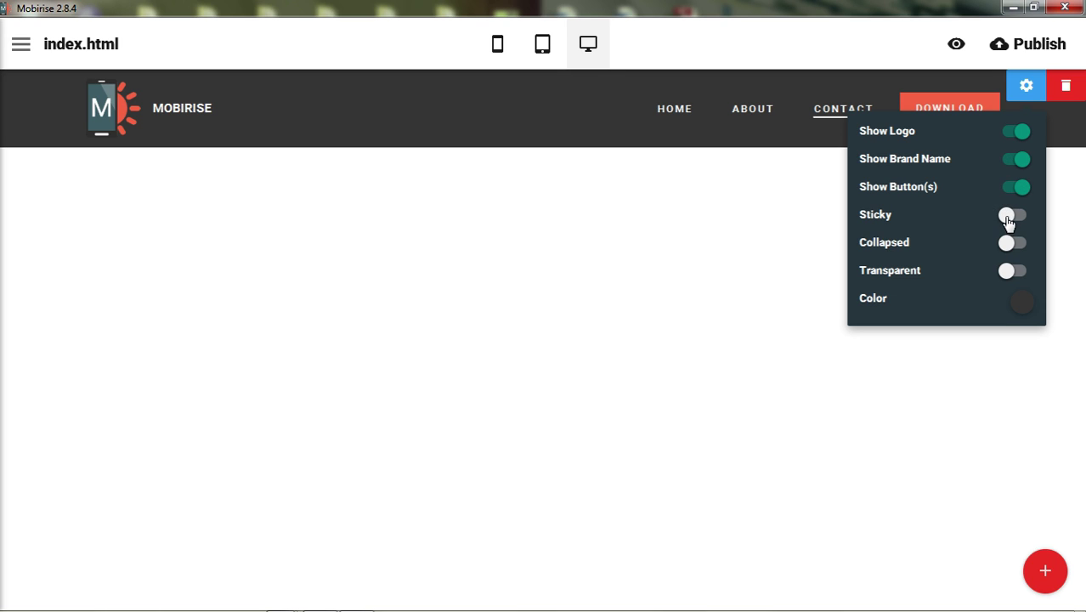
pyautogui.click(1008, 217)
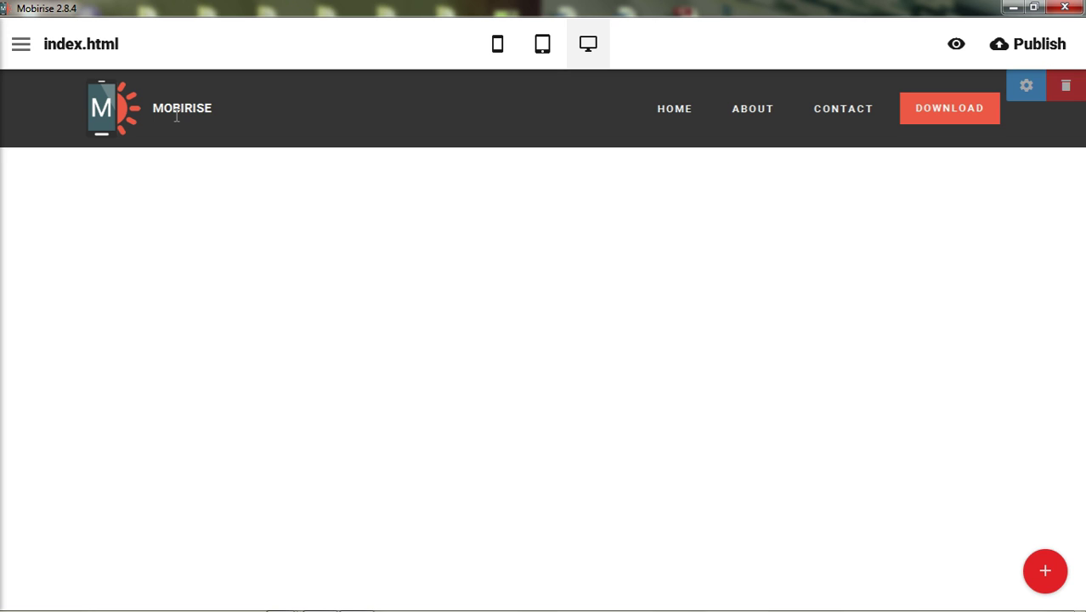
# - Set the menu logo's link to the index.html page without selecting an anchor
pyautogui.click(108, 117)
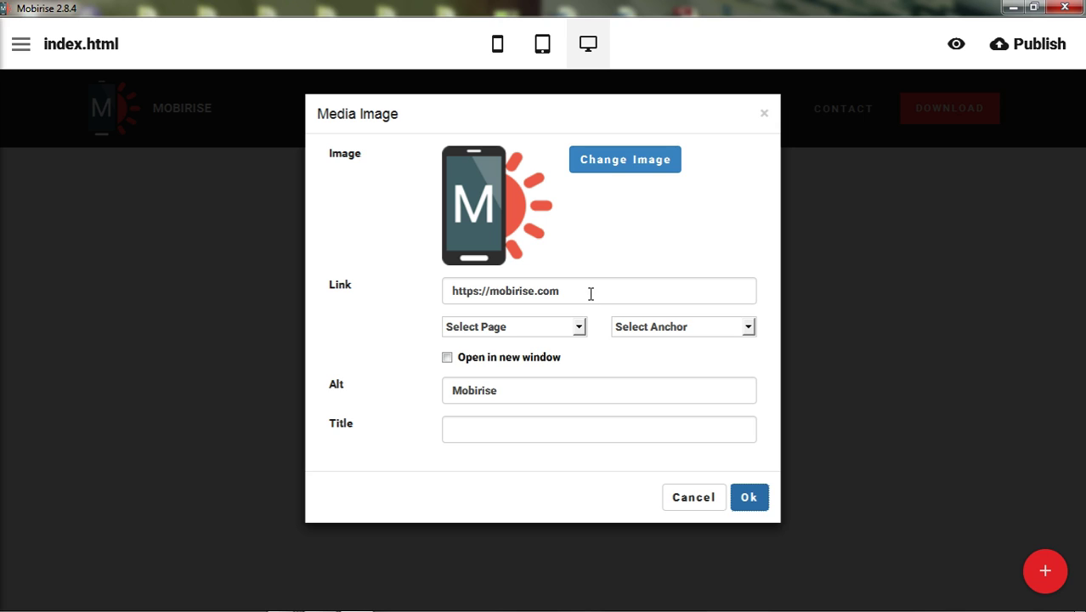
pyautogui.moveTo(591, 293); pyautogui.dragTo(432, 293)
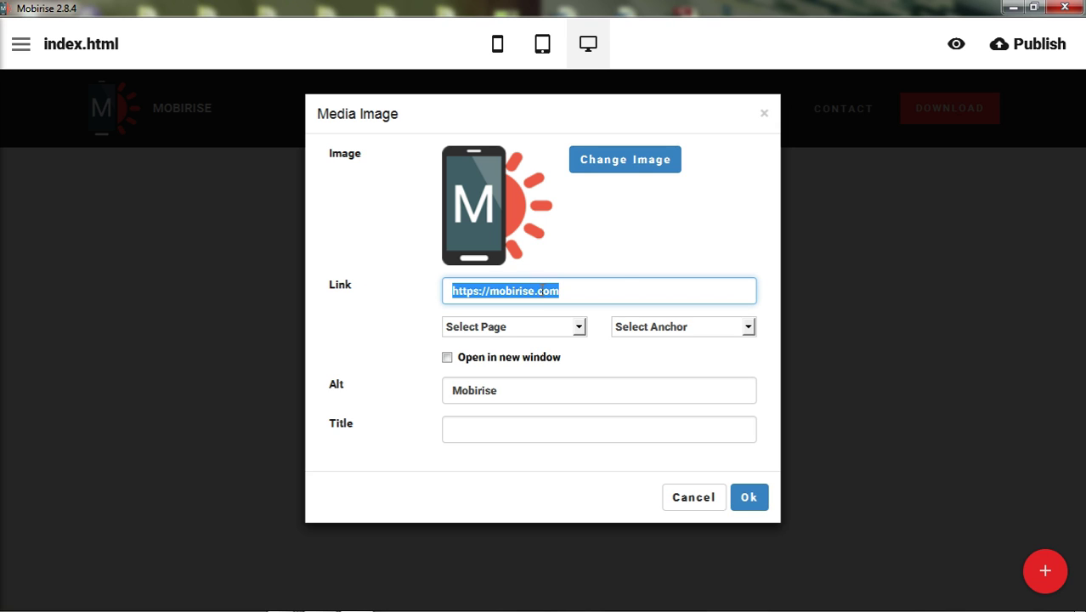
pyautogui.click(580, 326)
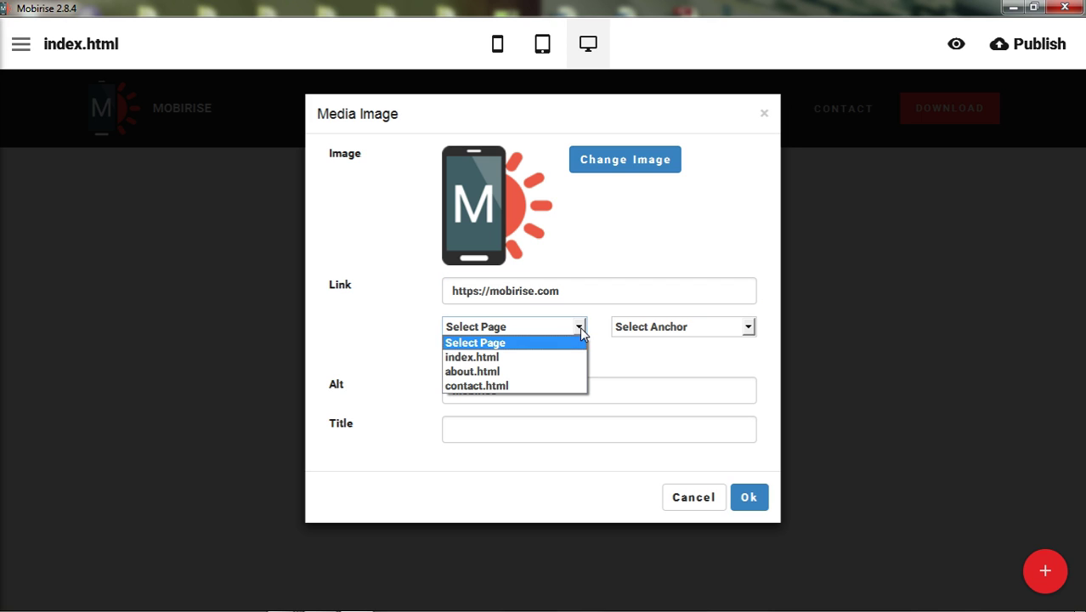
pyautogui.click(498, 358)
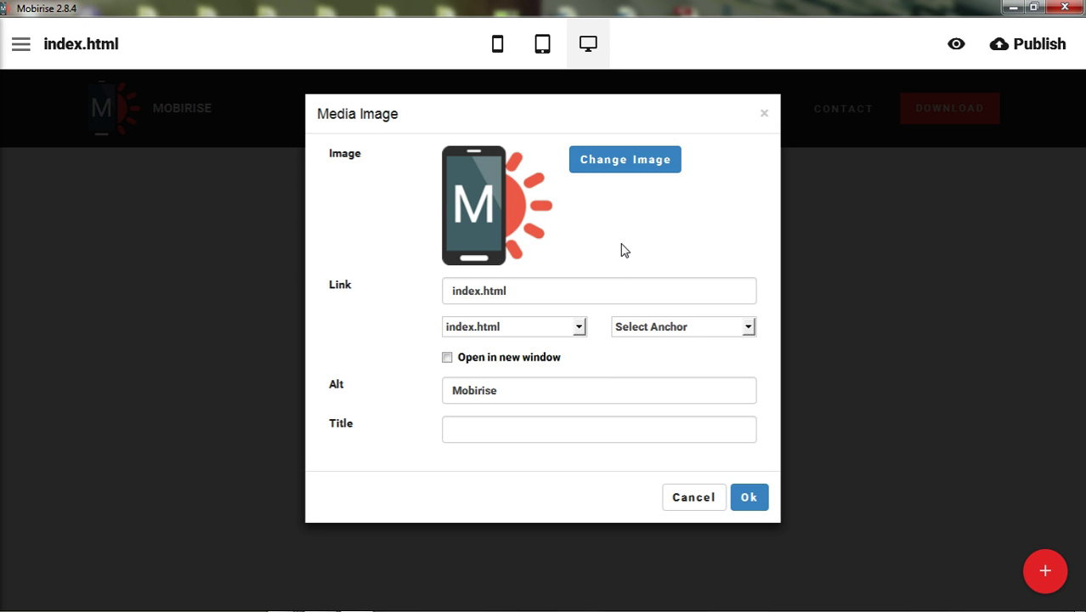
pyautogui.click(694, 329)
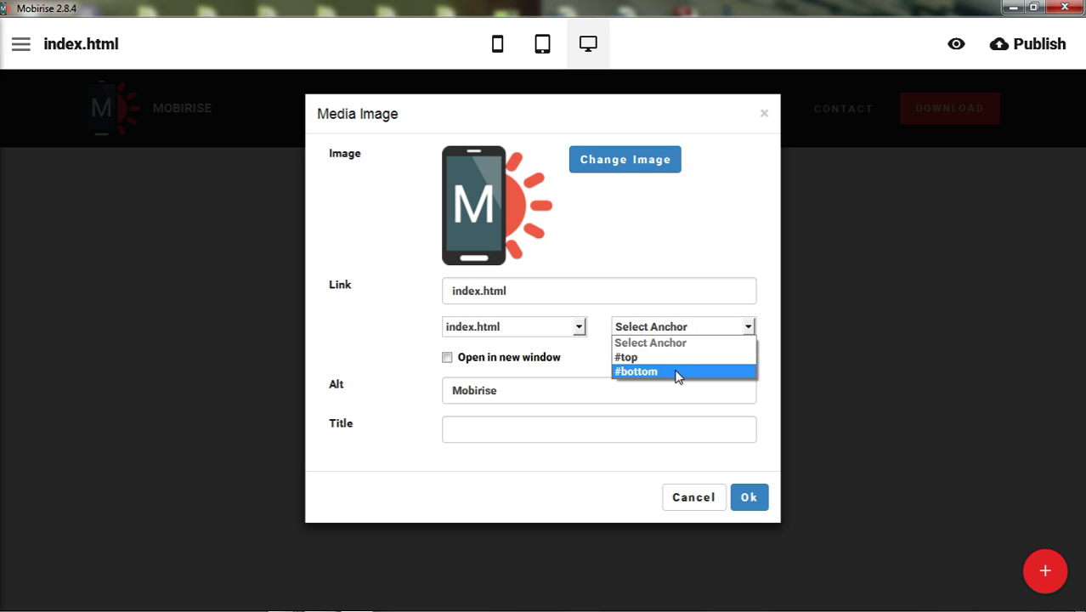
pyautogui.click(674, 260)
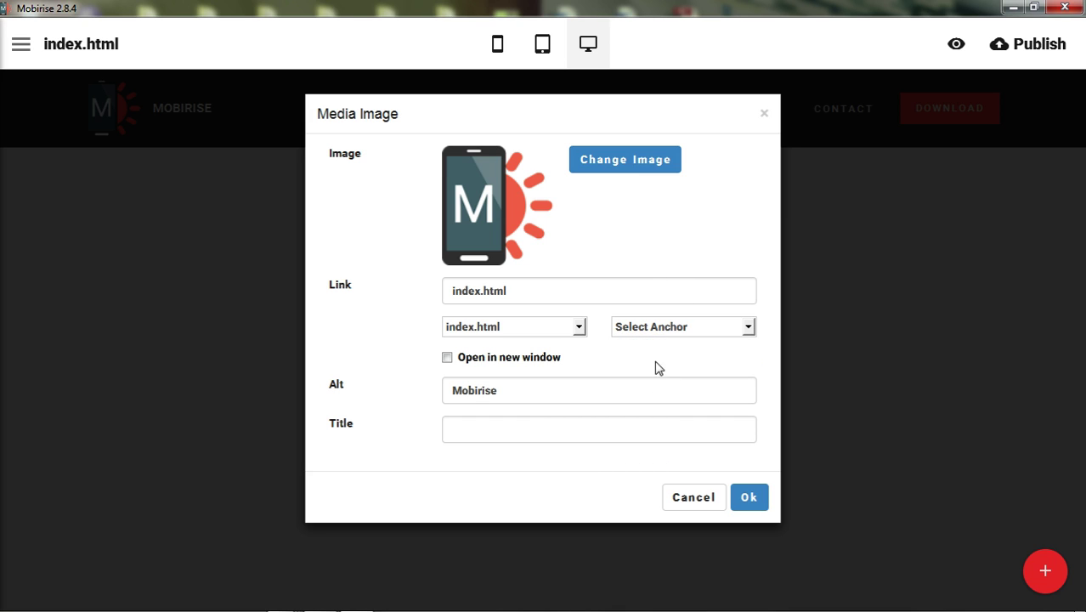
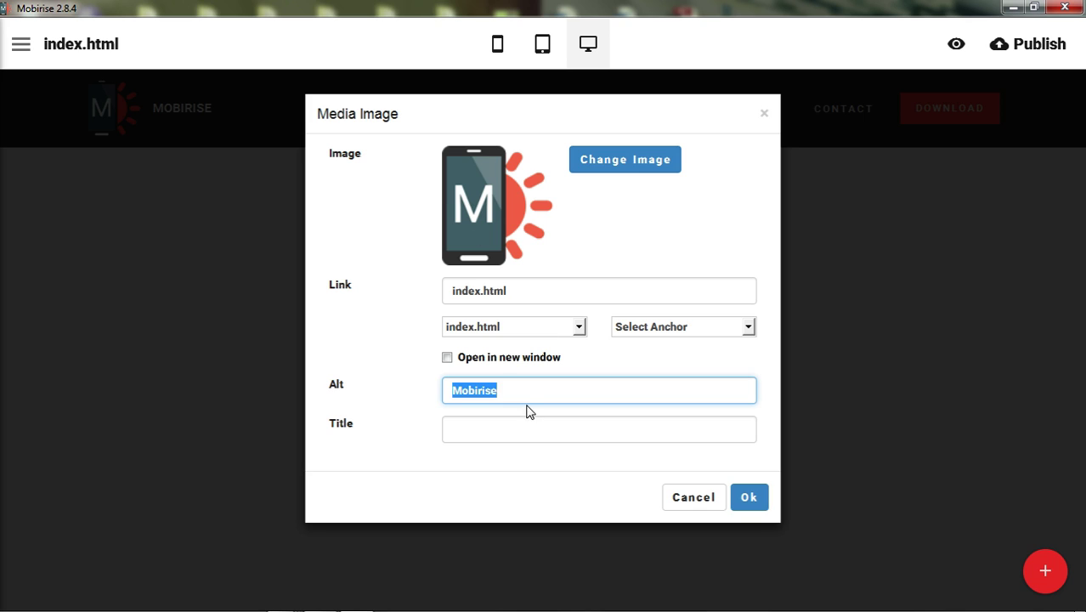
pyautogui.click(525, 392)
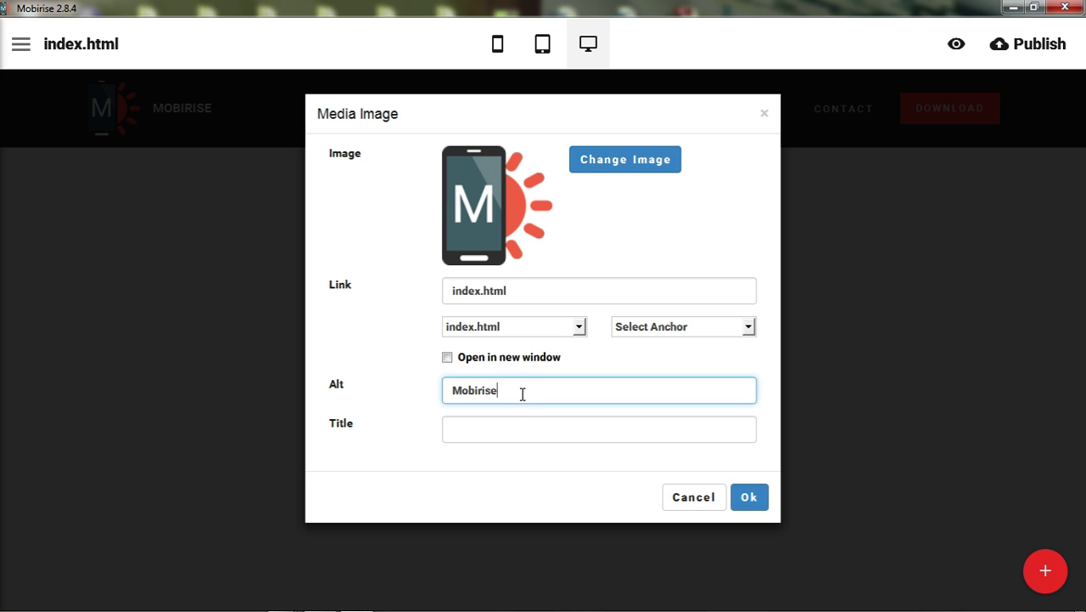
pyautogui.moveTo(456, 388); pyautogui.dragTo(521, 390)
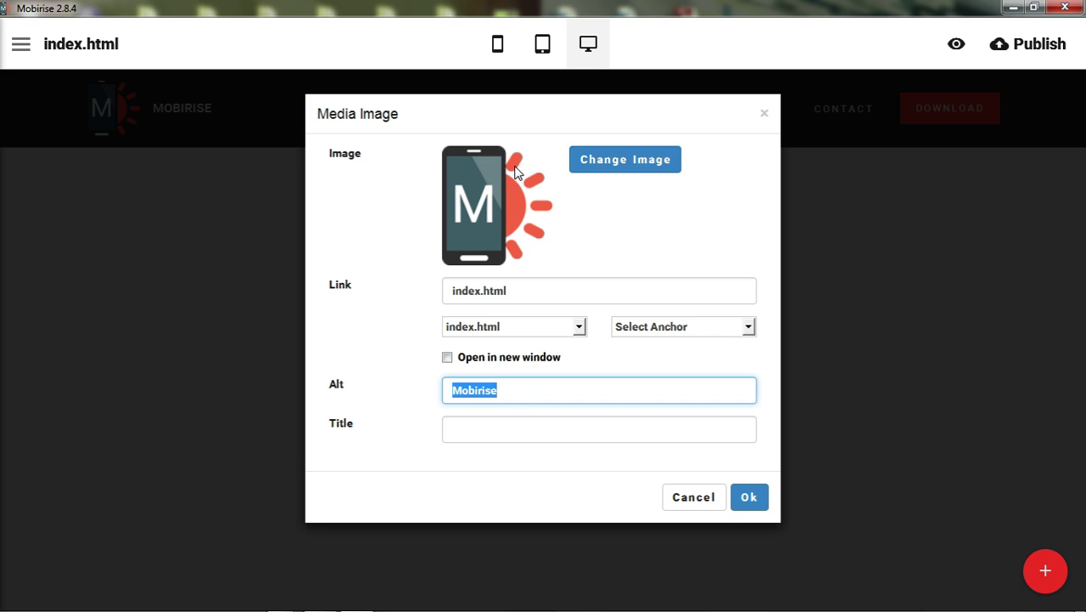
pyautogui.click(512, 391)
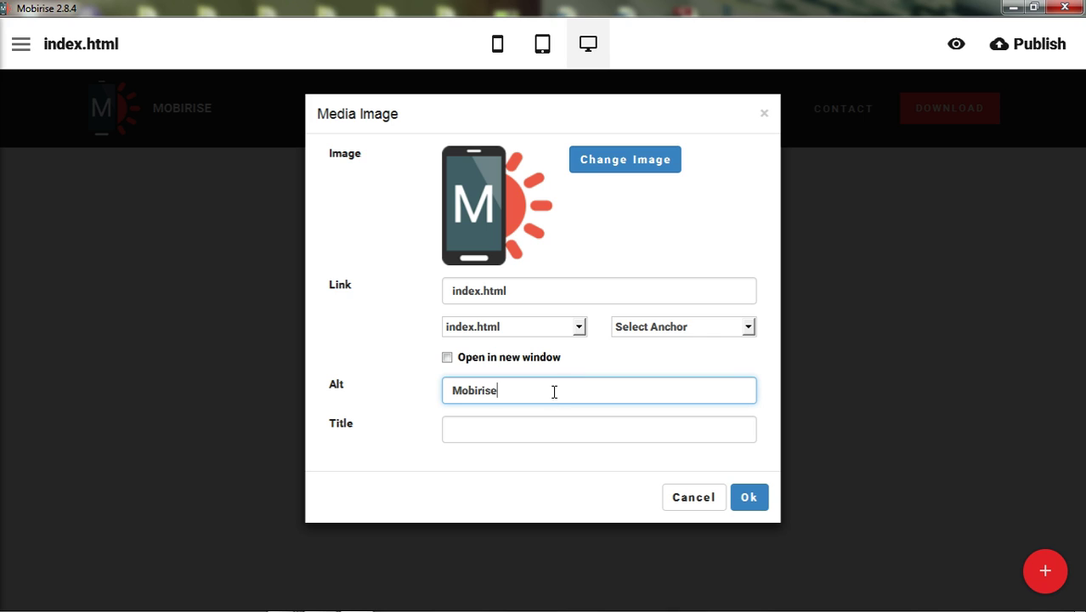
# - Try "Mobirise Logo" and "Go to home" as the logo image's title text
pyautogui.click(488, 431)
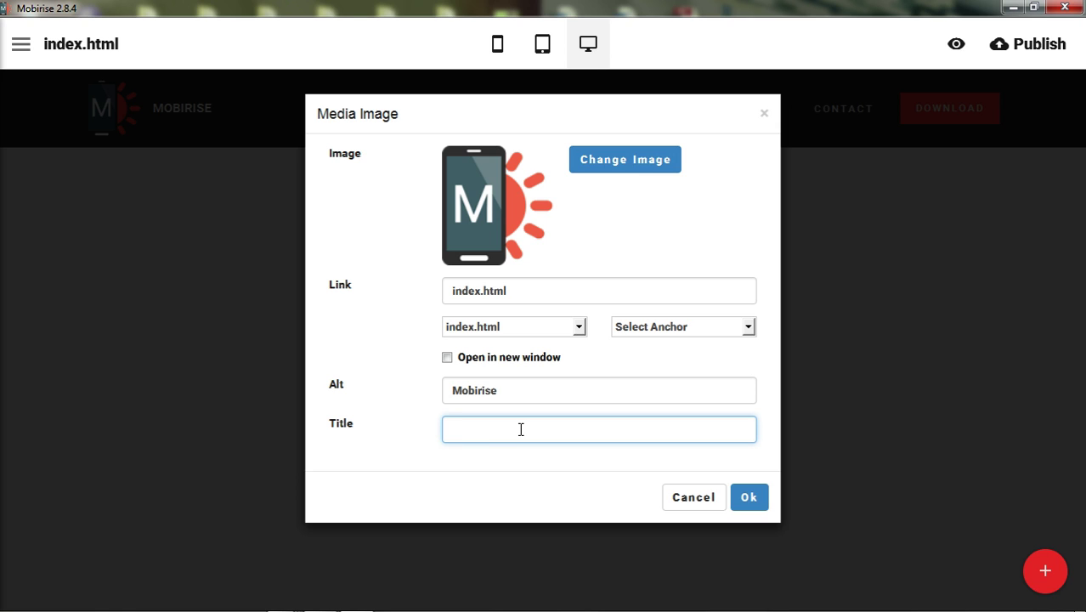
pyautogui.write('Mobirise Logo')
pyautogui.moveTo(521, 430); pyautogui.dragTo(451, 430)
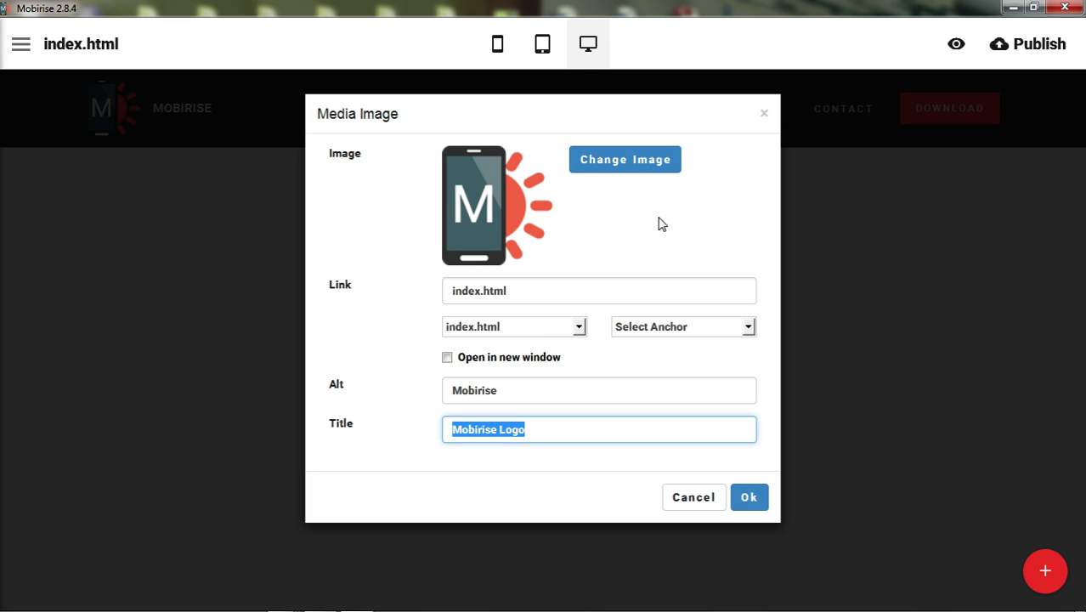
pyautogui.write('G')
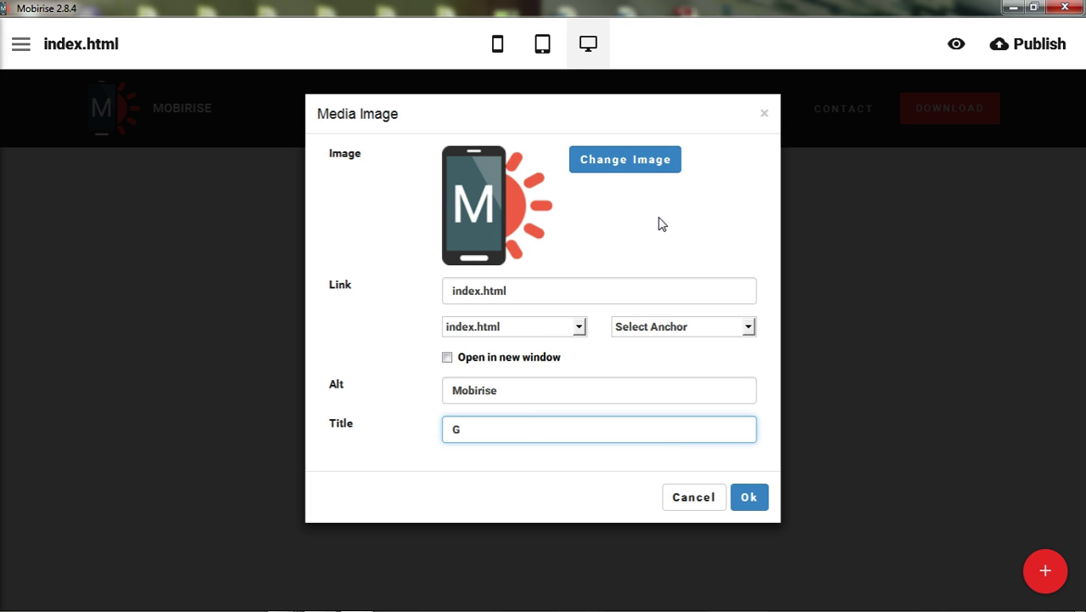
pyautogui.write('o to home')
# - Replace the logo image's title with "Click to go home" and save the image settings
pyautogui.press('BackSpace')
pyautogui.press('BackSpace')
pyautogui.press('BackSpace')
pyautogui.press('BackSpace')
pyautogui.press('BackSpace')
pyautogui.press('BackSpace')
pyautogui.press('BackSpace')
pyautogui.press('BackSpace')
pyautogui.press('BackSpace')
pyautogui.write('Clic')
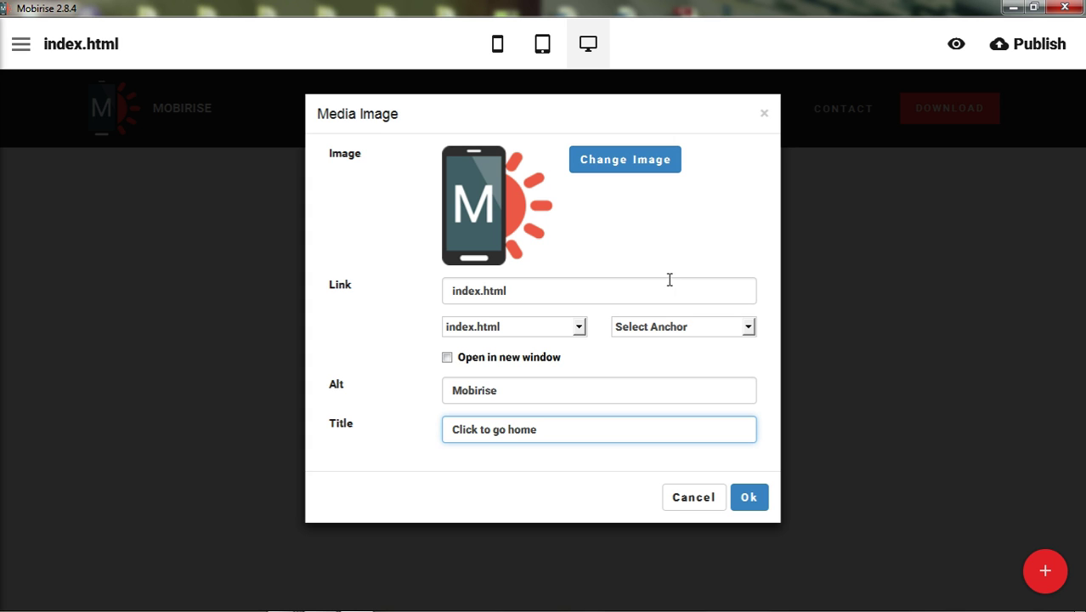
pyautogui.click(736, 497)
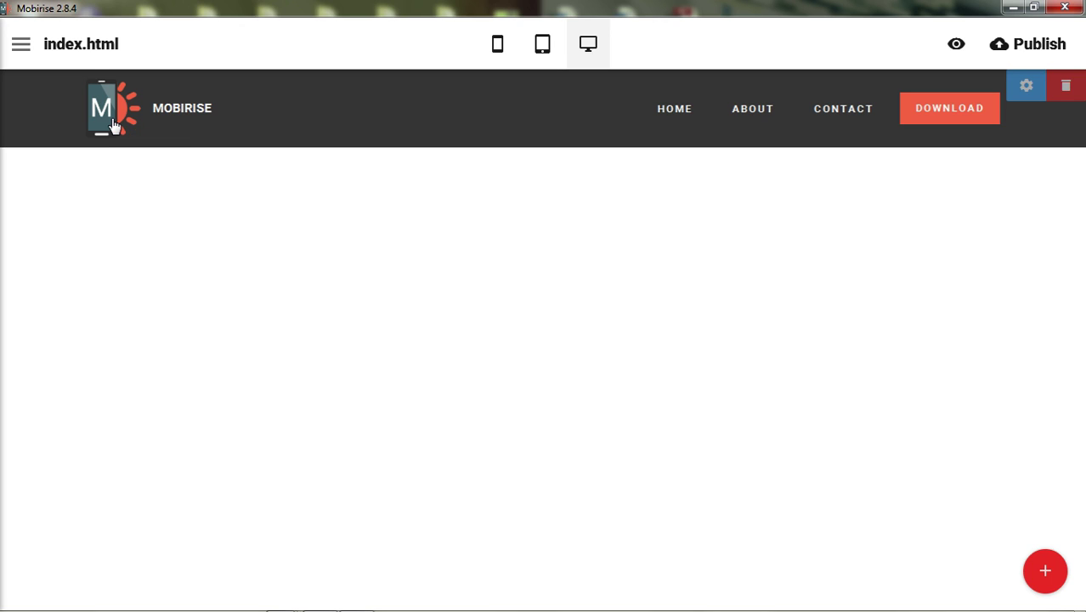
# - Replace the menu's logo image with the modern2_large PNG from the Web Design library's Logo folder and save the image settings
pyautogui.click(113, 124)
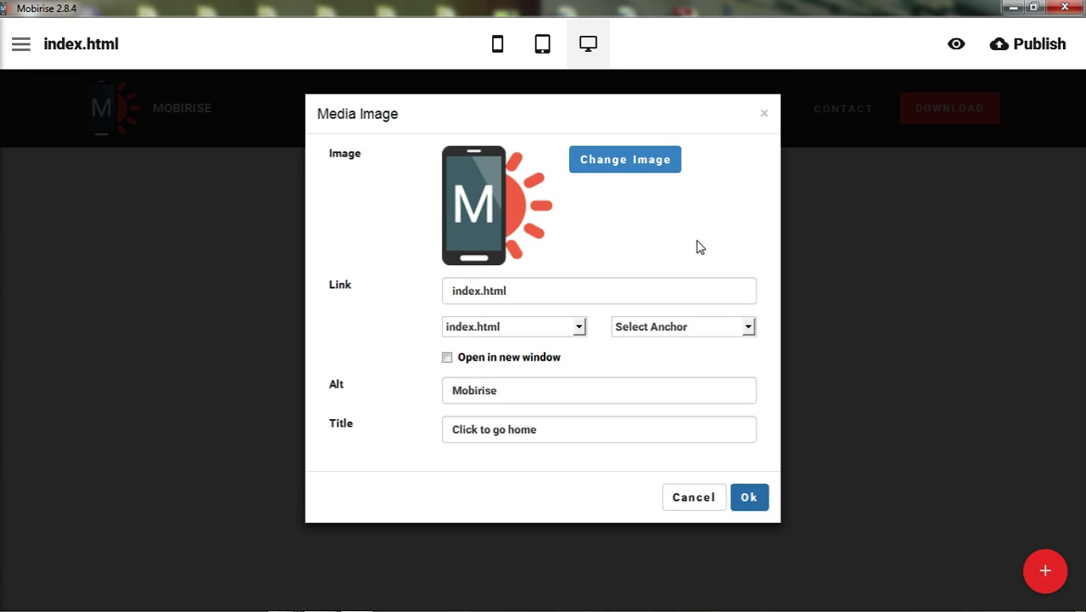
pyautogui.click(629, 167)
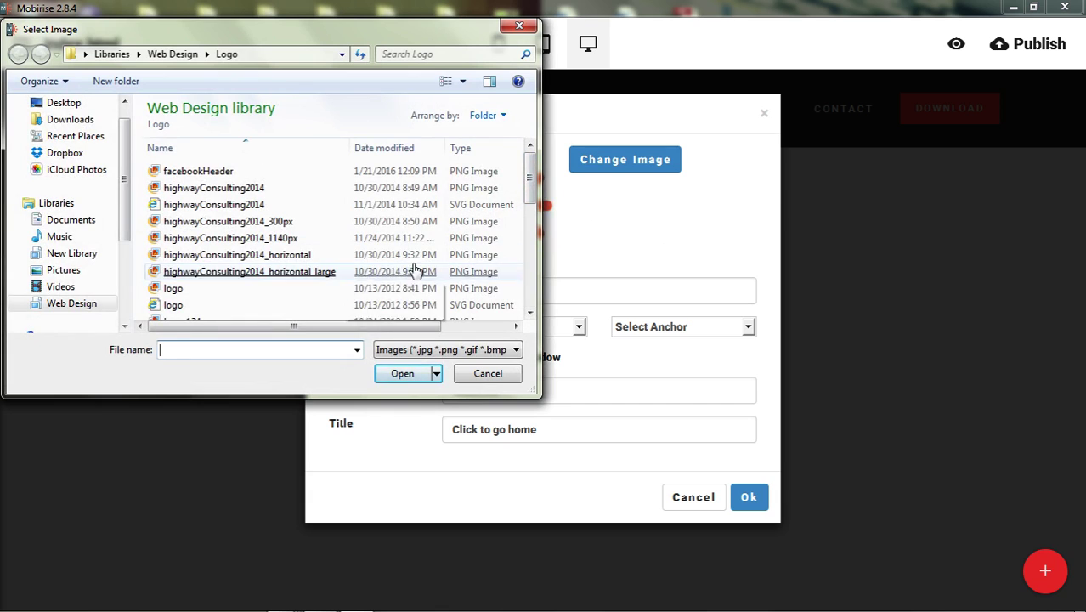
pyautogui.moveTo(528, 189); pyautogui.dragTo(528, 260)
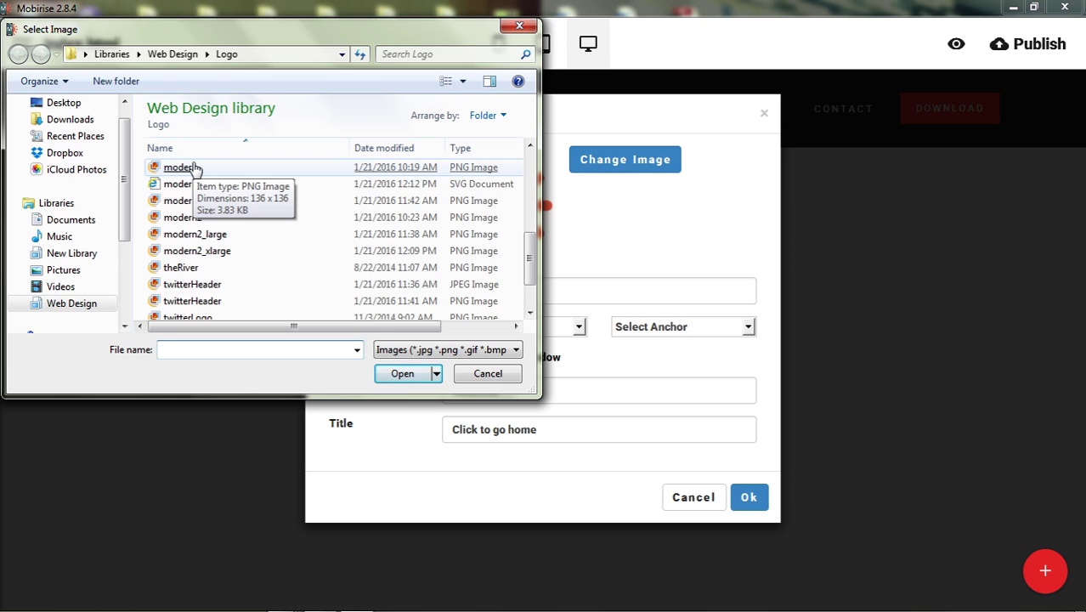
pyautogui.doubleClick(201, 239)
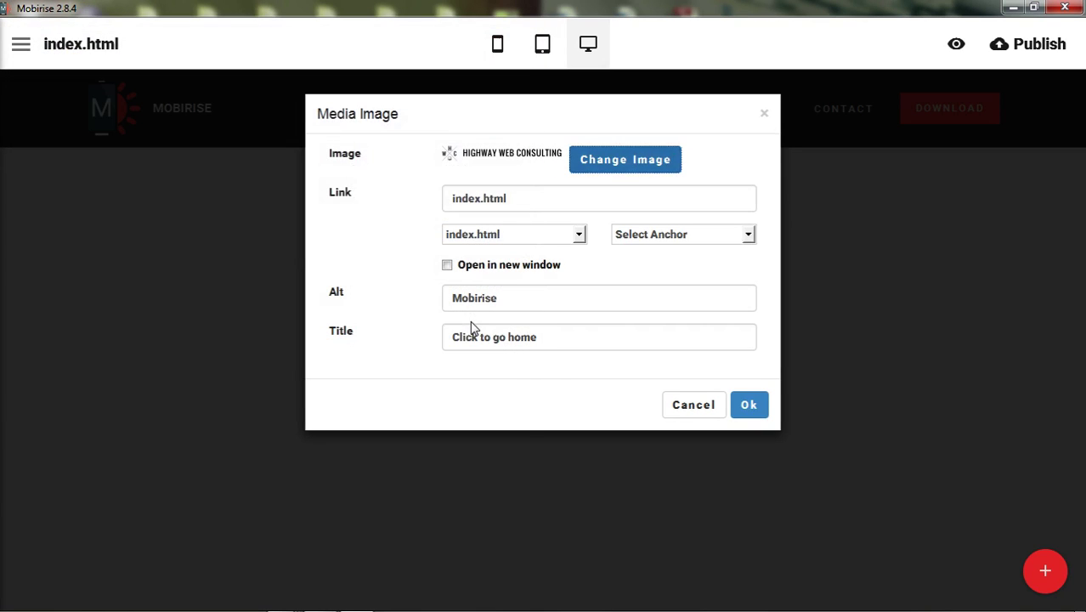
pyautogui.click(748, 406)
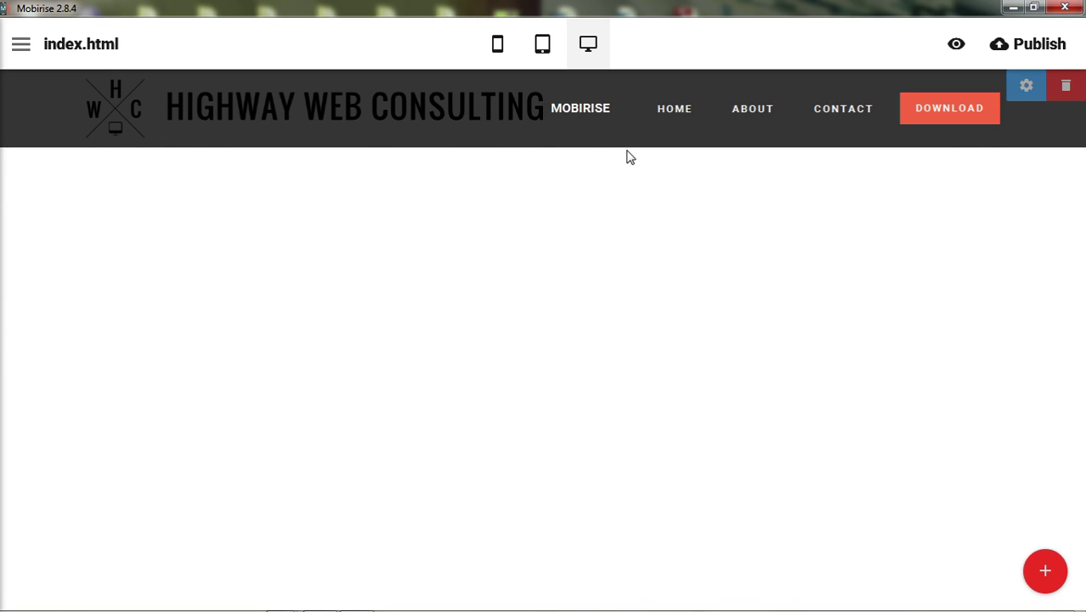
# - Hide the menu block's brand name and set the block's color to the preset white
pyautogui.click(1027, 88)
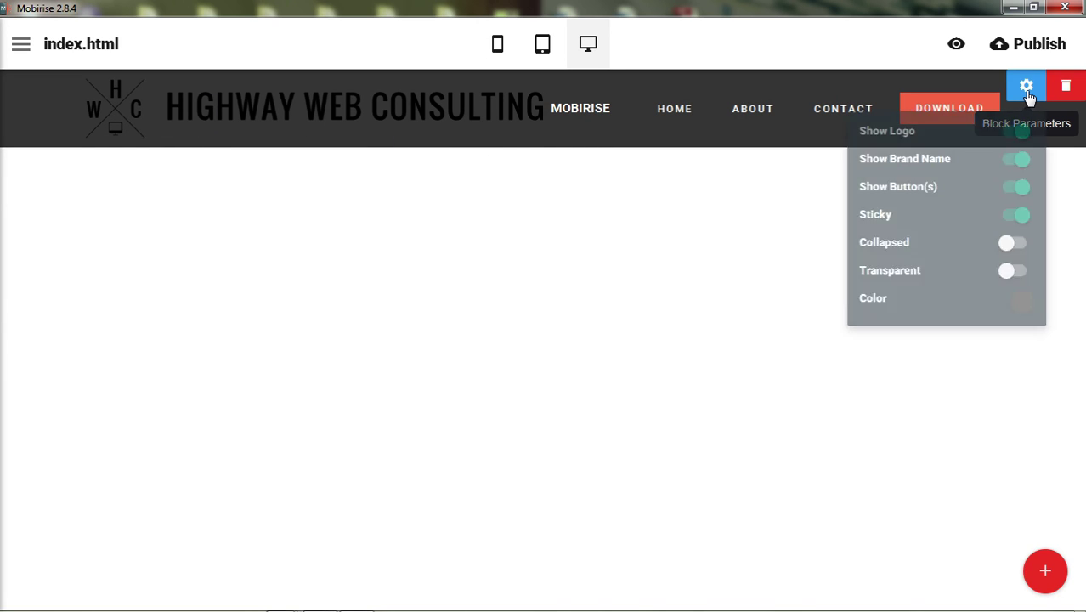
pyautogui.click(1019, 161)
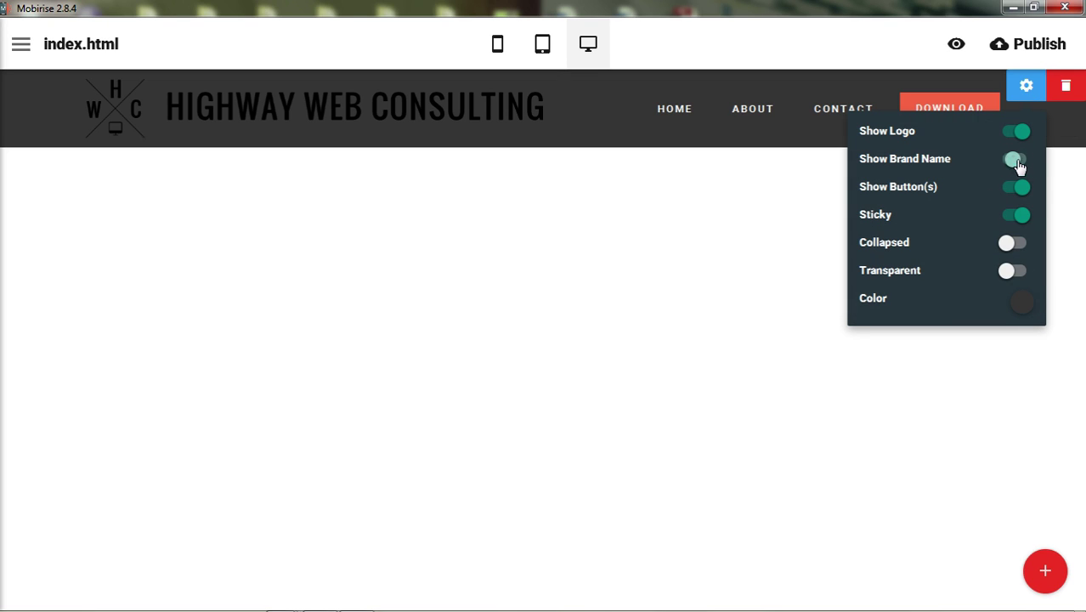
pyautogui.click(1030, 306)
pyautogui.click(1054, 340)
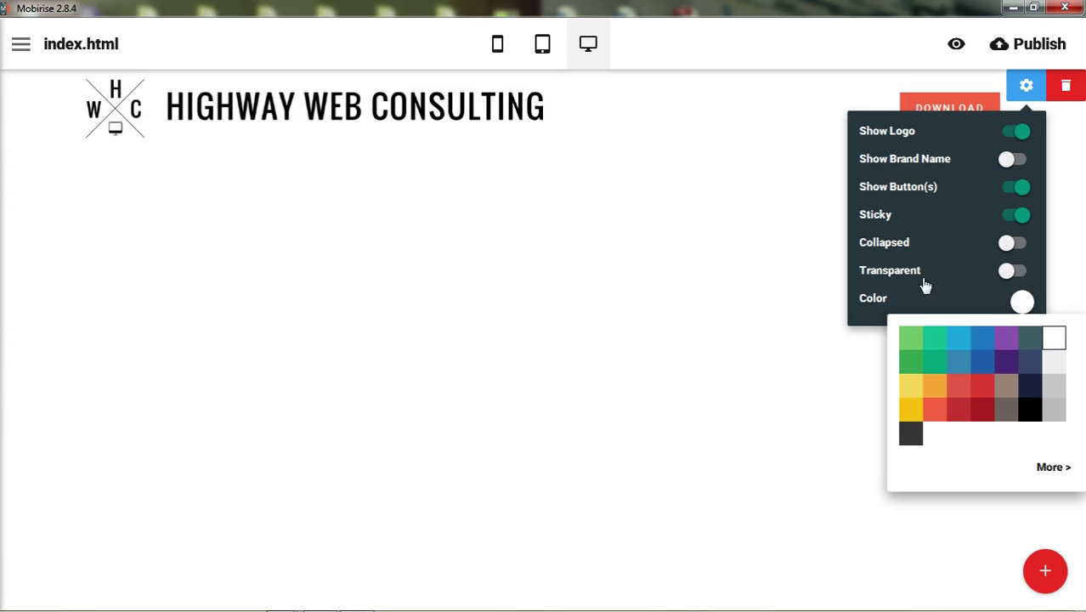
pyautogui.click(805, 44)
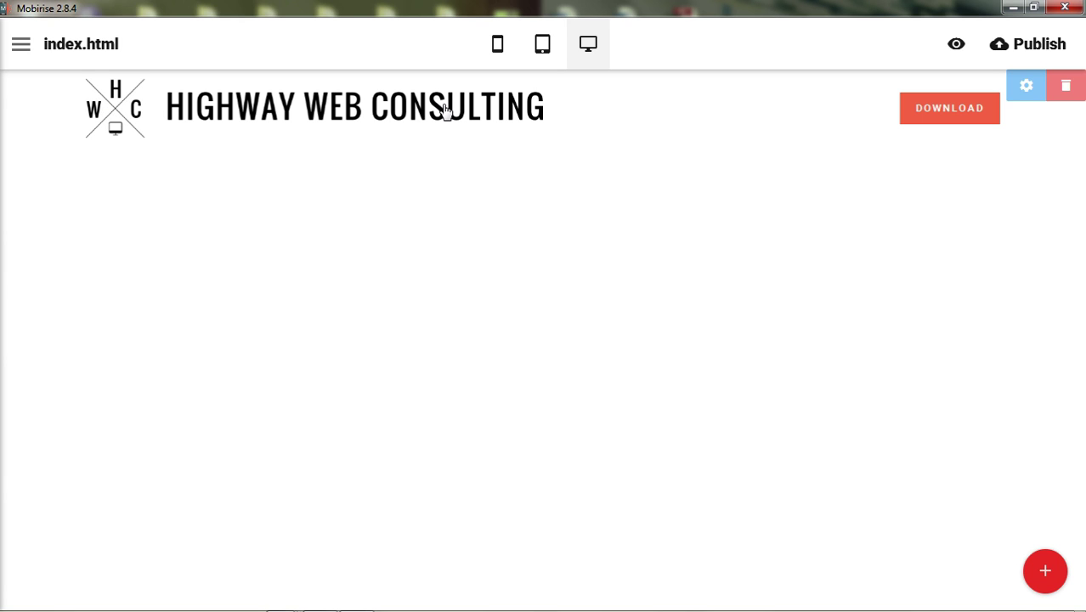
pyautogui.click(361, 118)
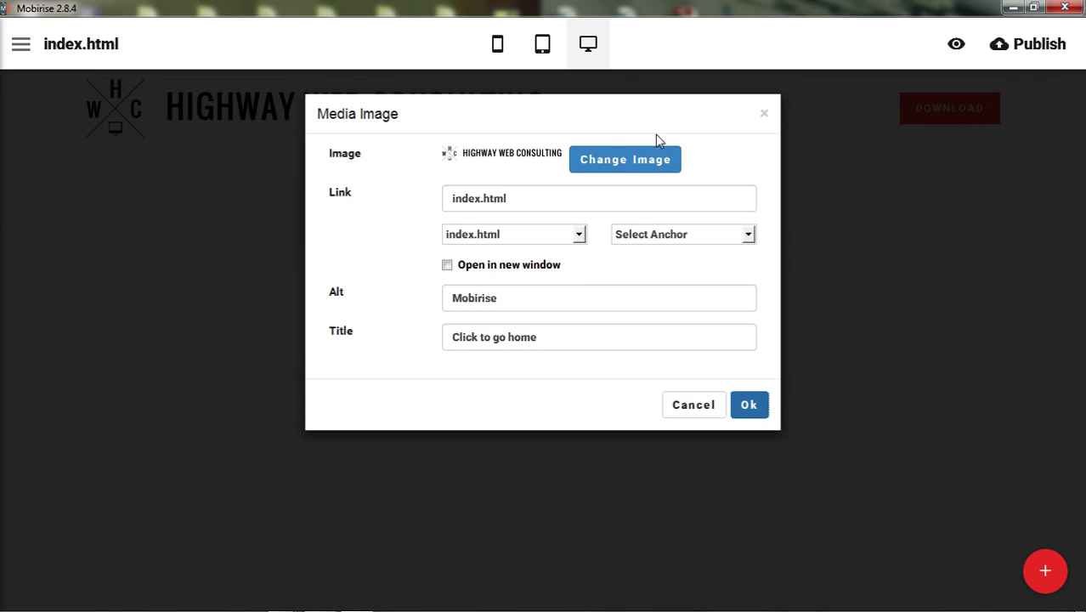
pyautogui.click(767, 117)
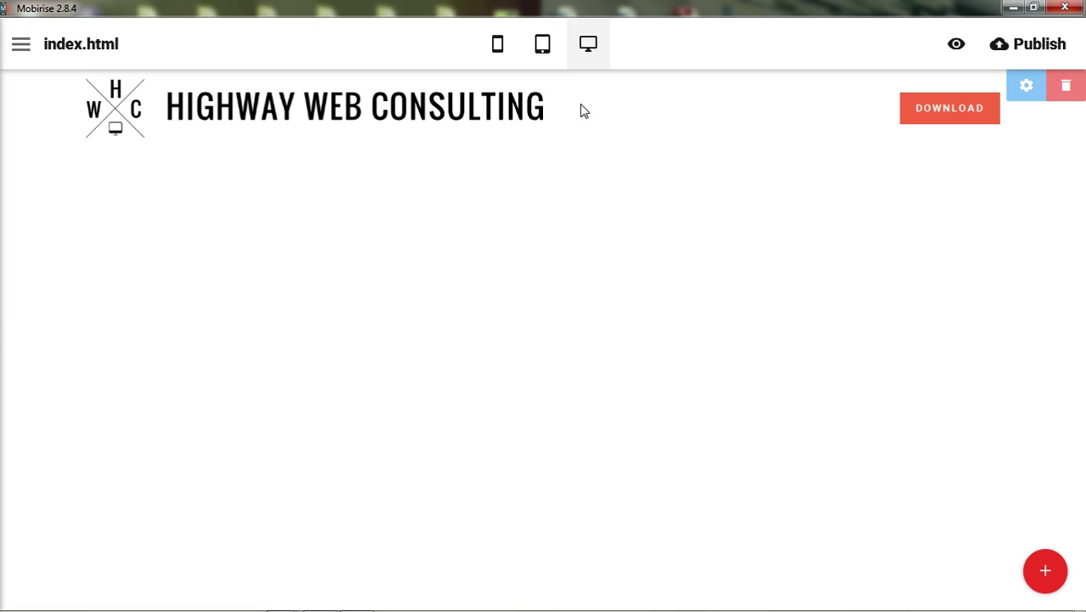
# - Link the menu block's hidden white HOME item to the index.html page, leaving its display text as HOME and no page anchor selected
pyautogui.click(656, 102)
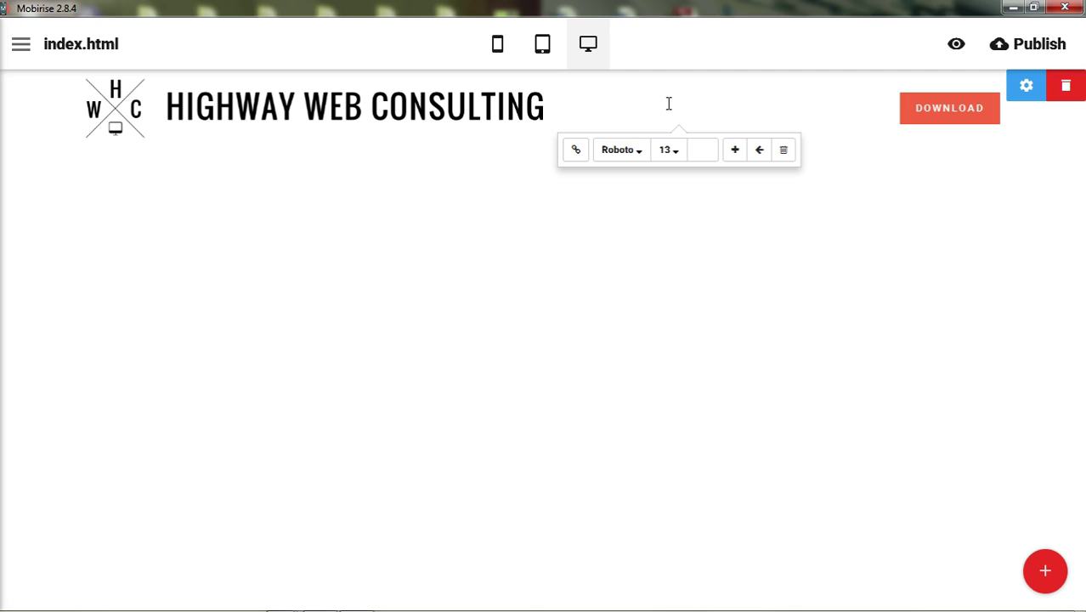
pyautogui.click(575, 150)
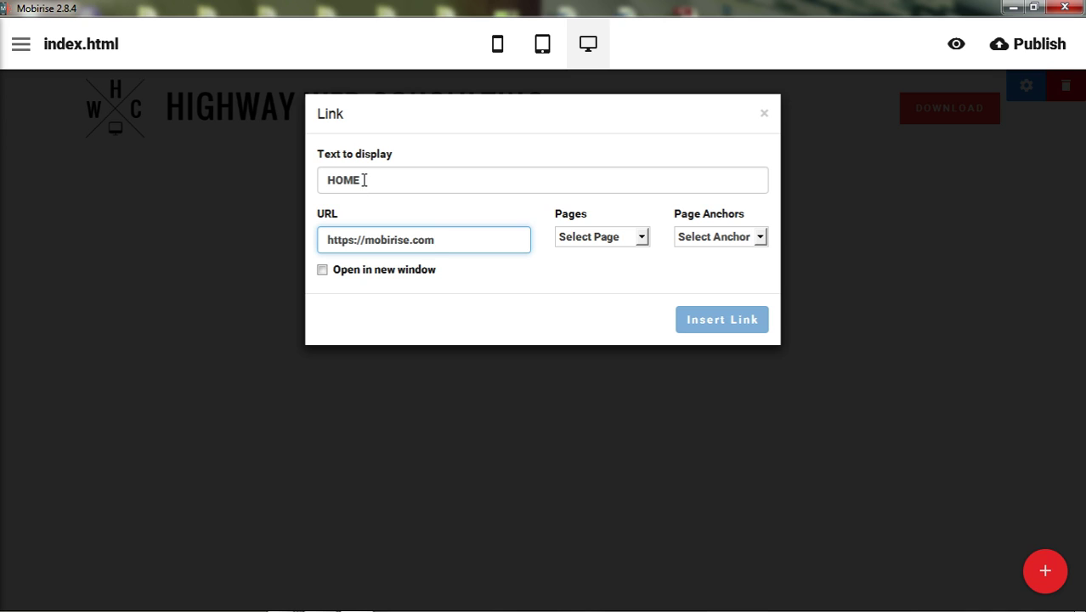
pyautogui.moveTo(369, 179); pyautogui.dragTo(334, 180)
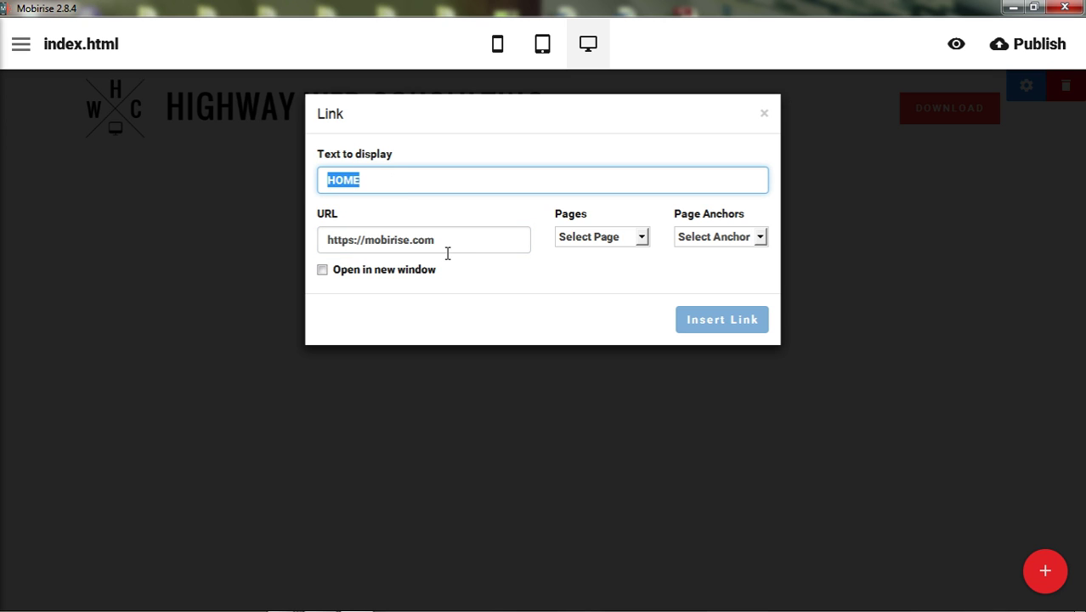
pyautogui.moveTo(458, 246); pyautogui.dragTo(303, 246)
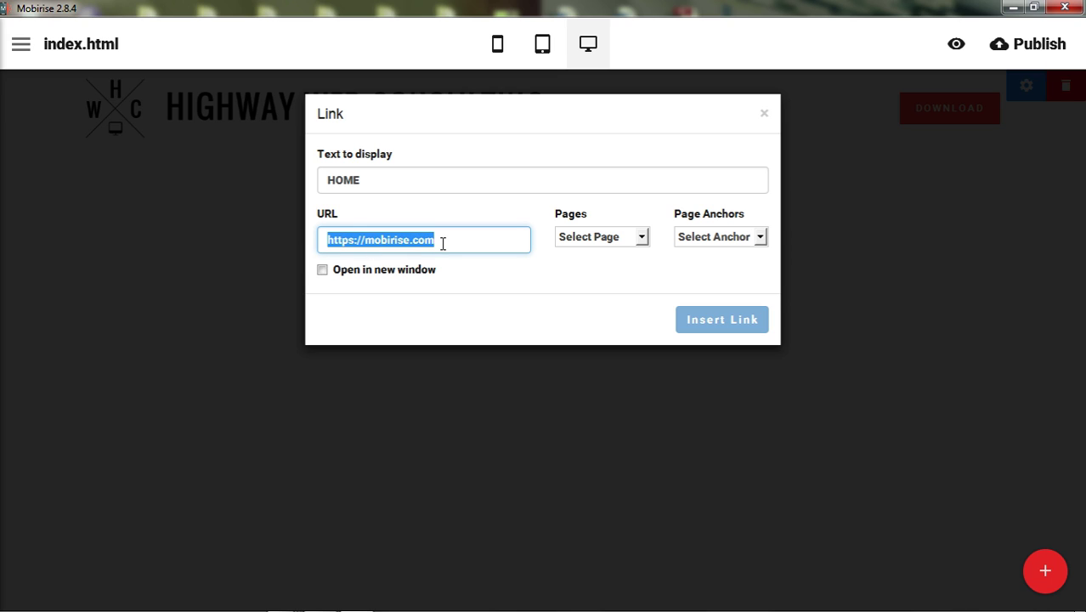
pyautogui.click(619, 238)
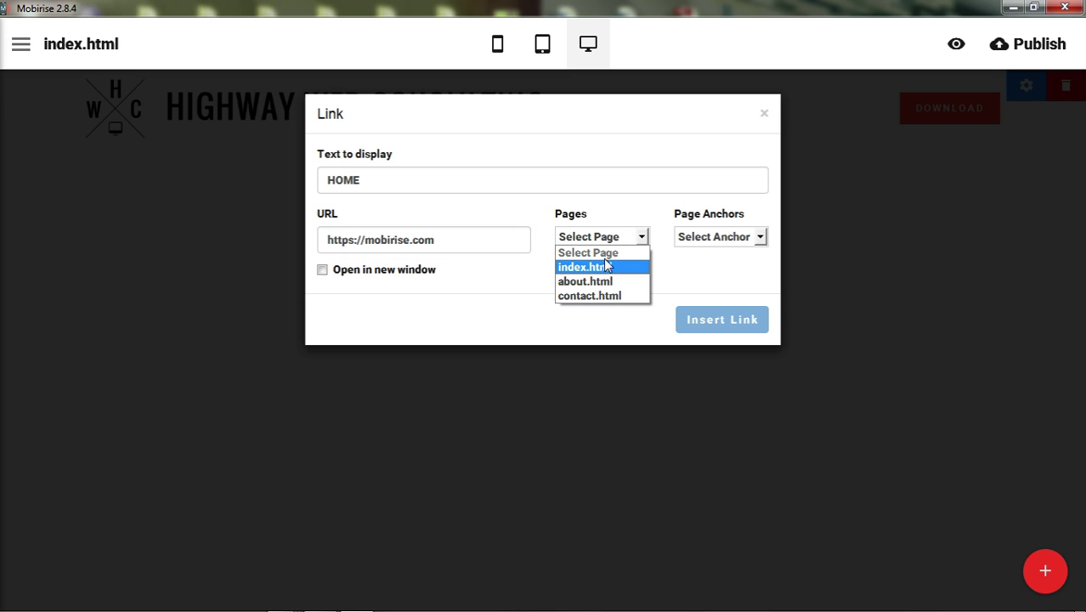
pyautogui.click(607, 270)
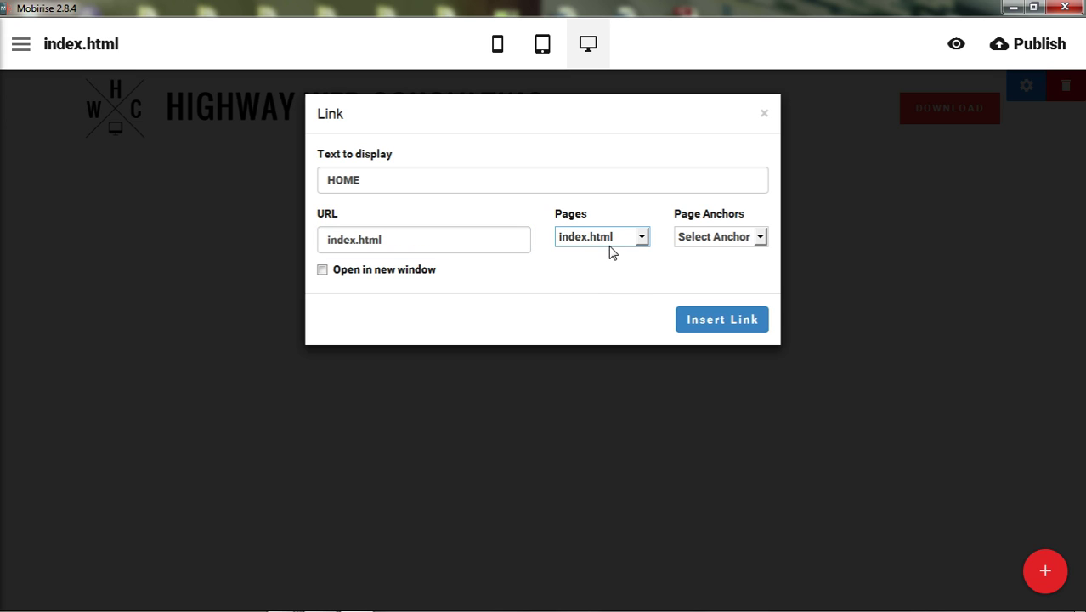
pyautogui.moveTo(363, 180); pyautogui.dragTo(322, 180)
pyautogui.click(458, 180)
pyautogui.click(741, 238)
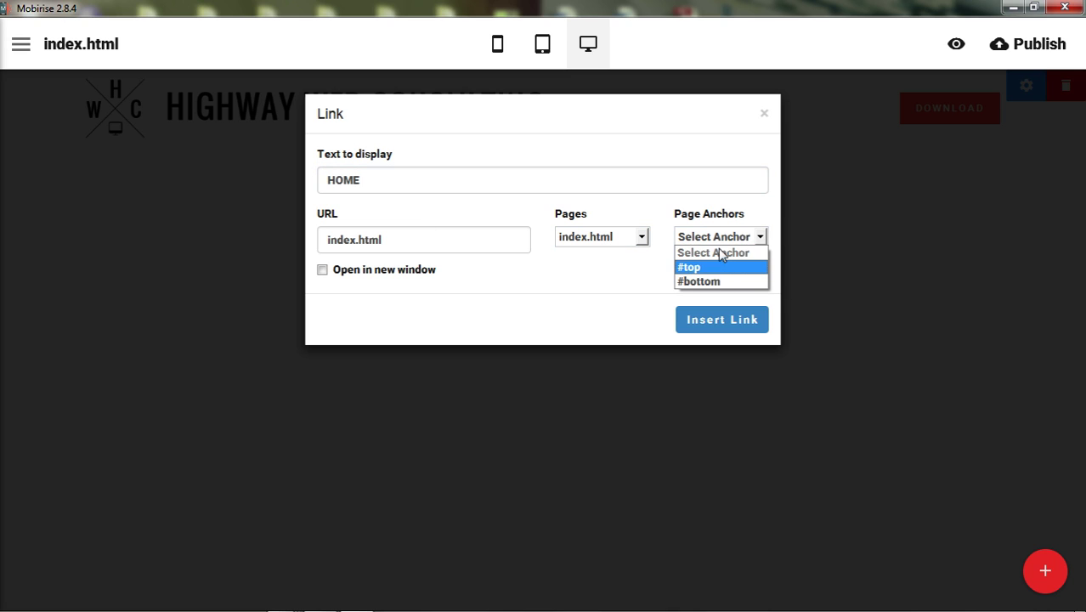
pyautogui.click(725, 240)
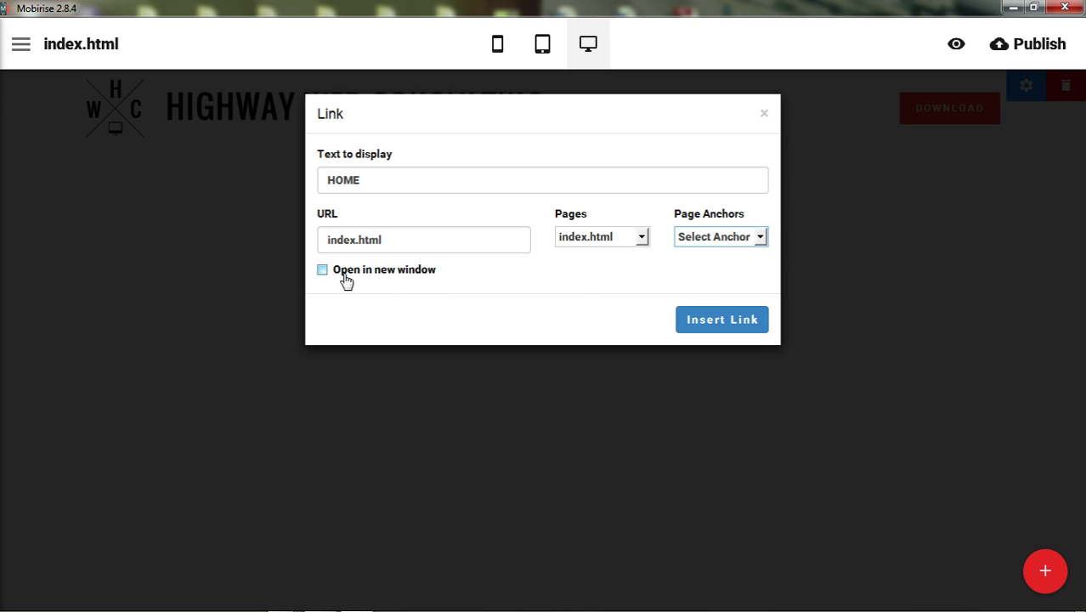
pyautogui.click(722, 322)
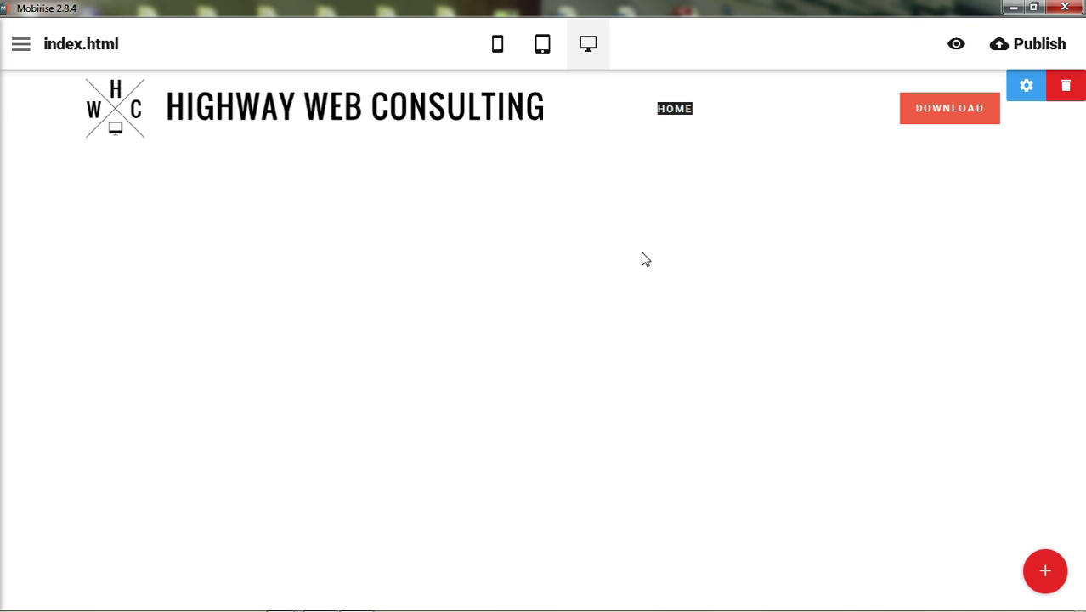
pyautogui.press('Delete')
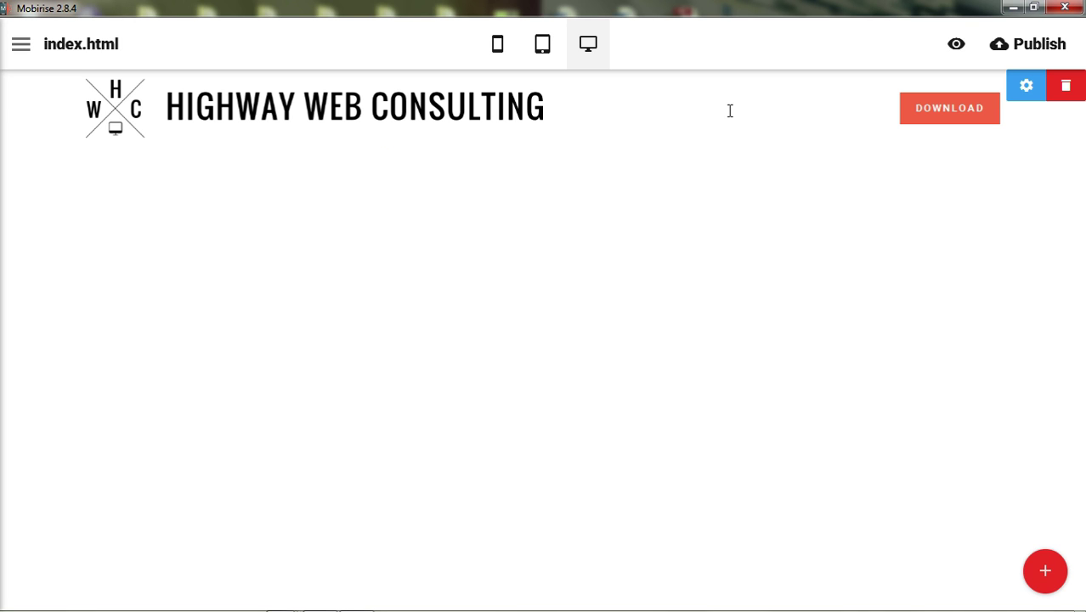
# - Browse the fonts and text sizes available for the HOME menu item
pyautogui.click(730, 111)
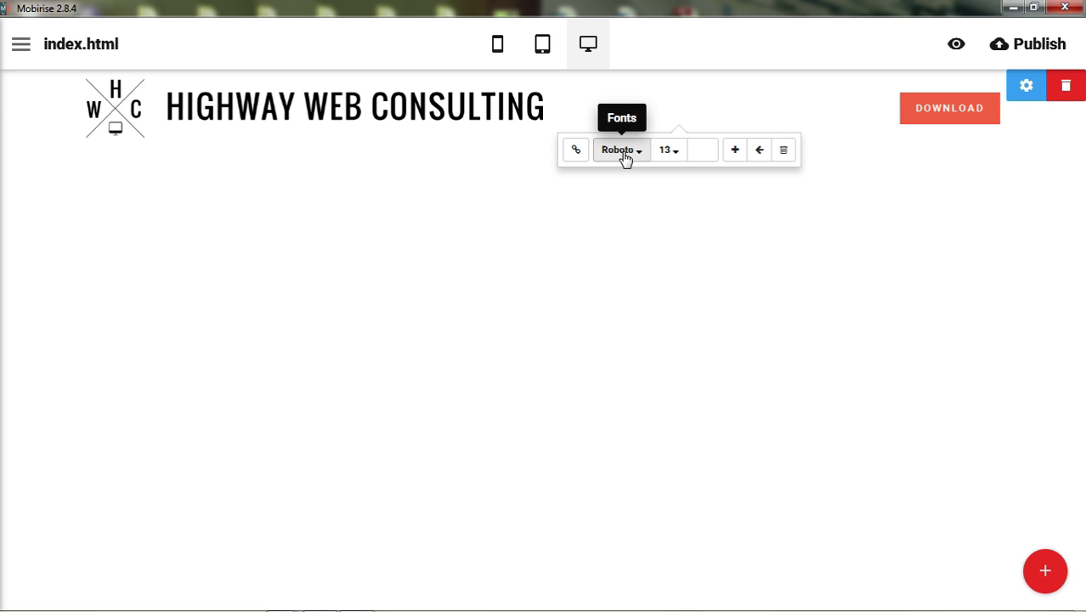
pyautogui.click(623, 150)
pyautogui.scroll(-5, 671, 243)
pyautogui.scroll(-3, 671, 236)
pyautogui.scroll(8, 674, 293)
pyautogui.scroll(2, 673, 293)
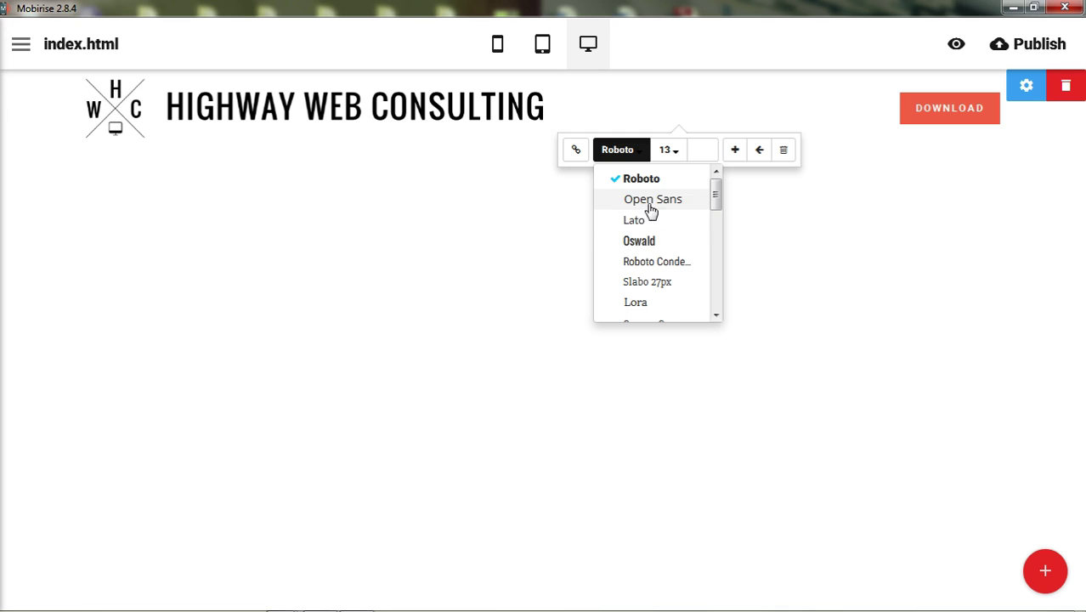
pyautogui.click(669, 151)
pyautogui.scroll(-6, 686, 250)
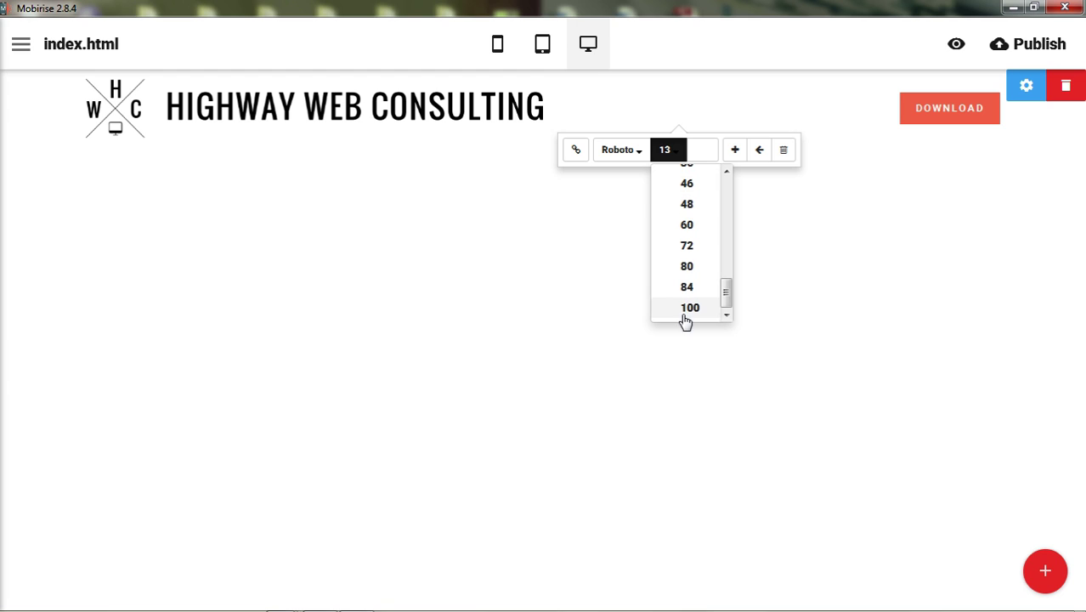
pyautogui.scroll(3, 687, 285)
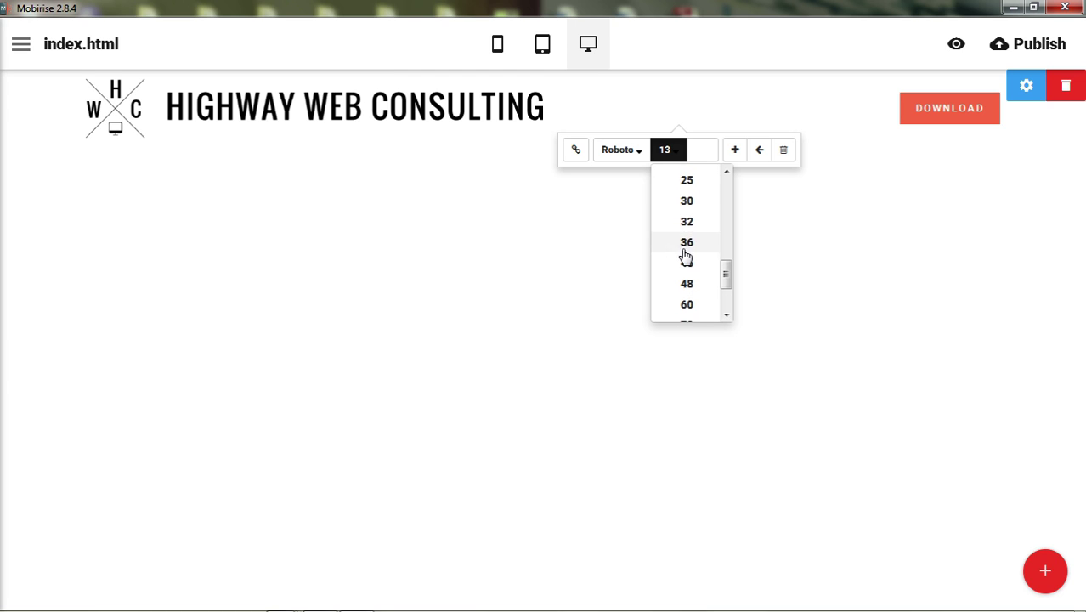
pyautogui.scroll(-3, 687, 273)
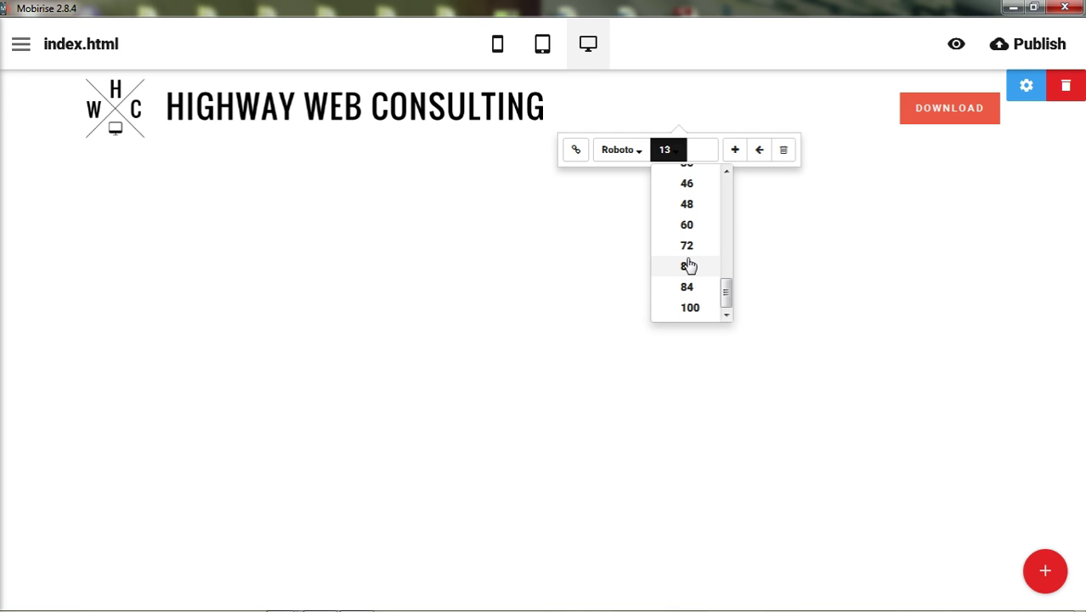
# - Set the HOME menu item's text color to the dark slate teal preset
pyautogui.click(707, 153)
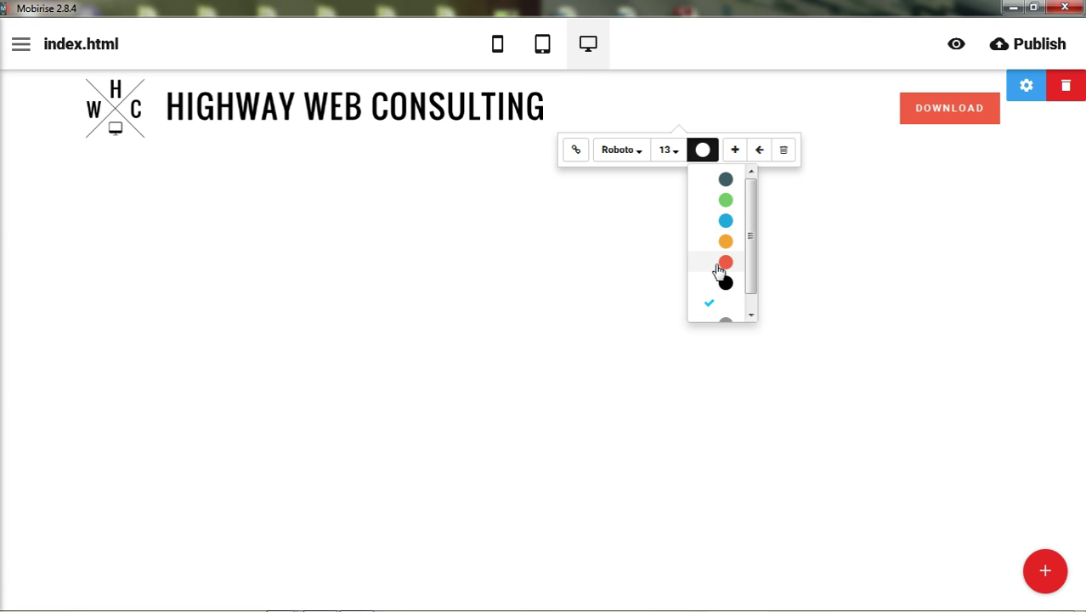
pyautogui.click(725, 181)
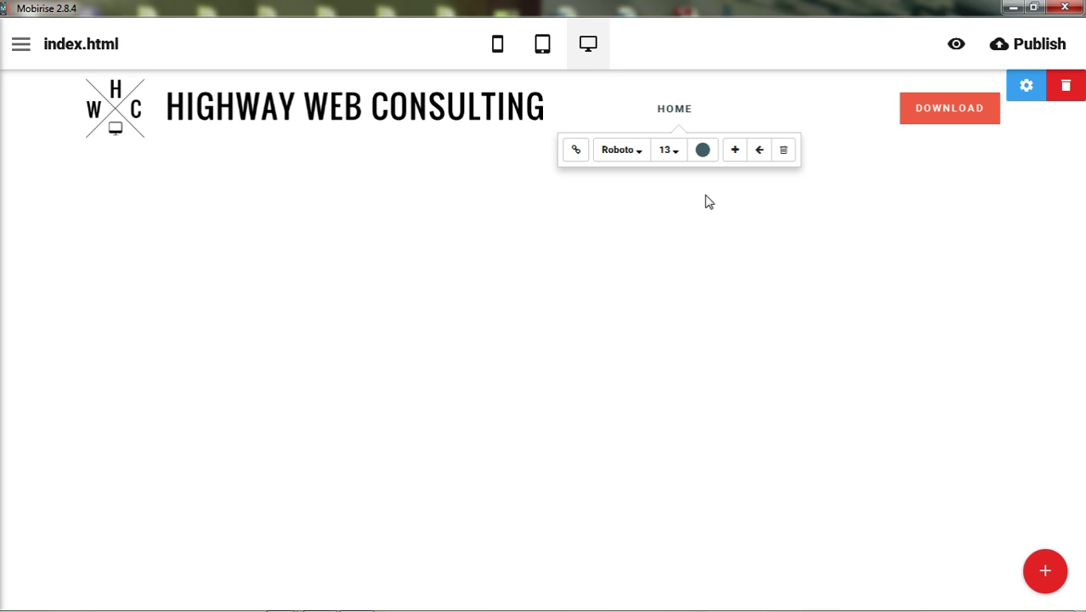
# - Duplicate the HOME menu item and move the second of the two items one place earlier in the menu
pyautogui.click(736, 151)
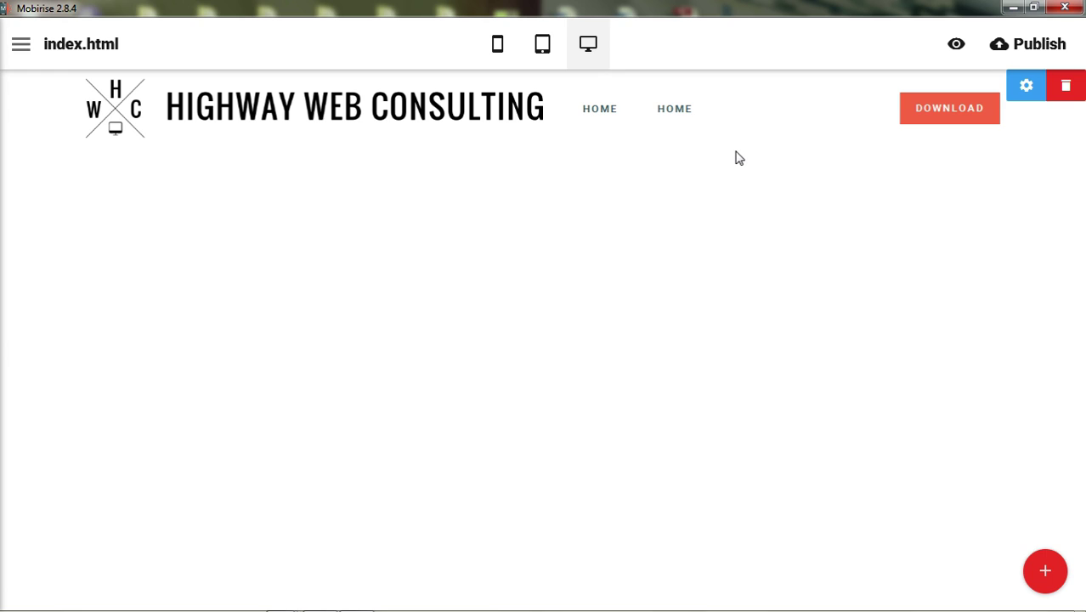
pyautogui.click(611, 110)
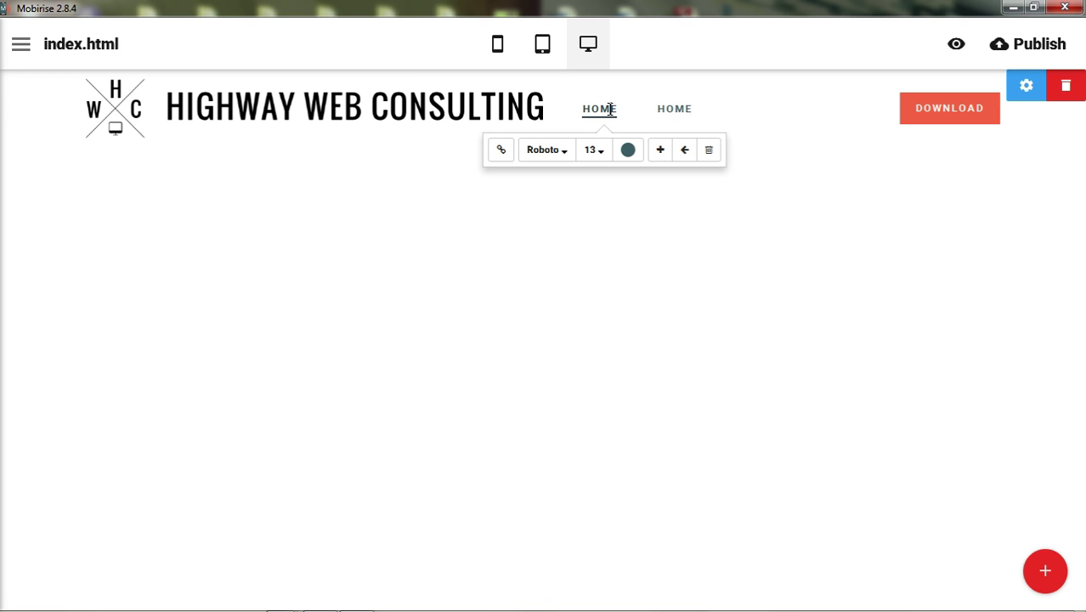
pyautogui.click(709, 151)
pyautogui.click(686, 151)
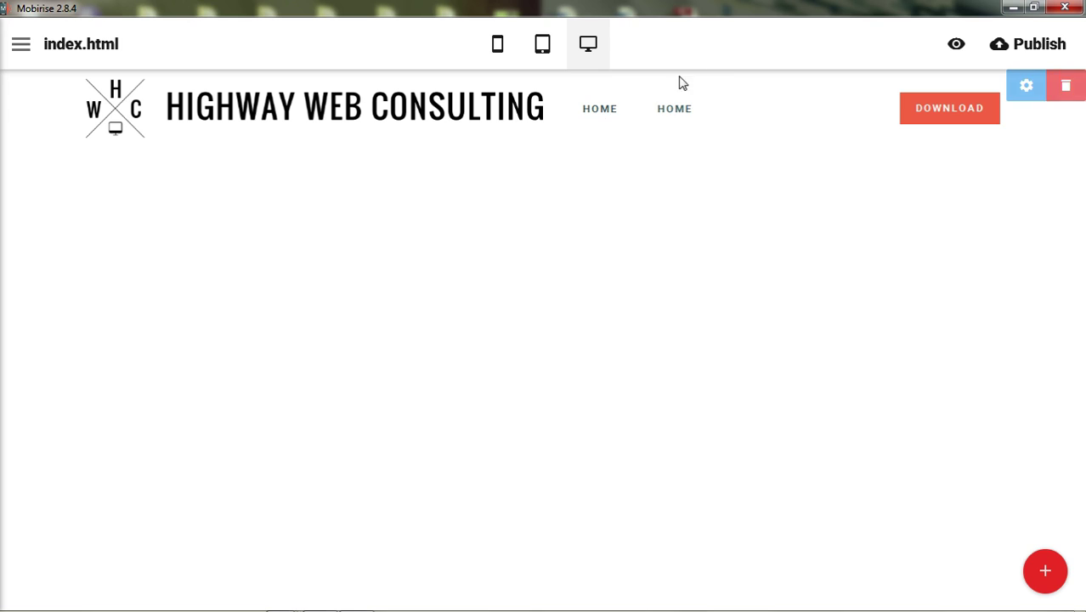
pyautogui.click(671, 111)
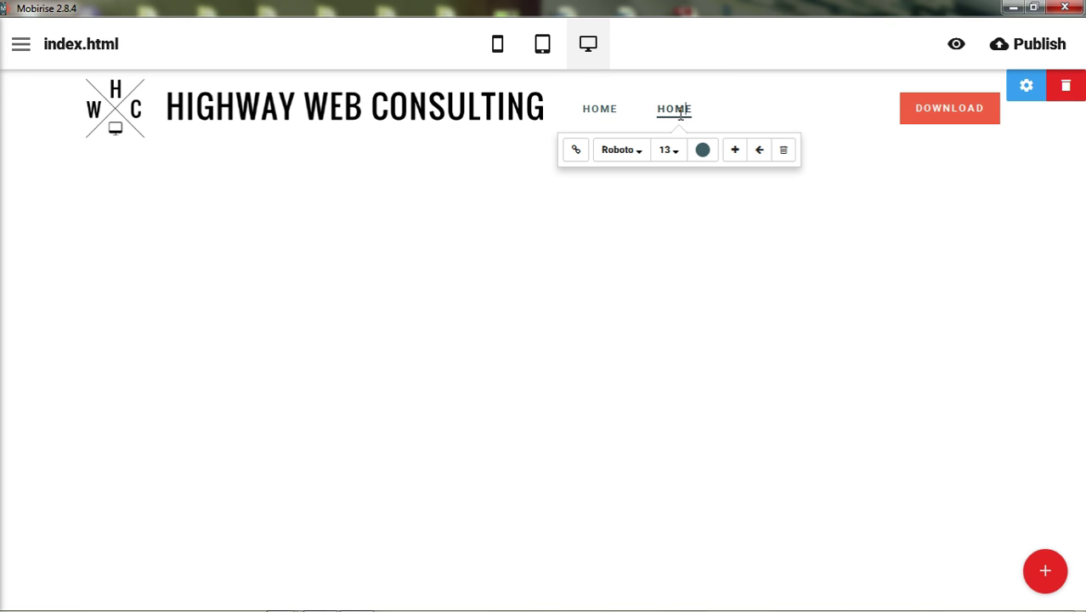
pyautogui.click(760, 153)
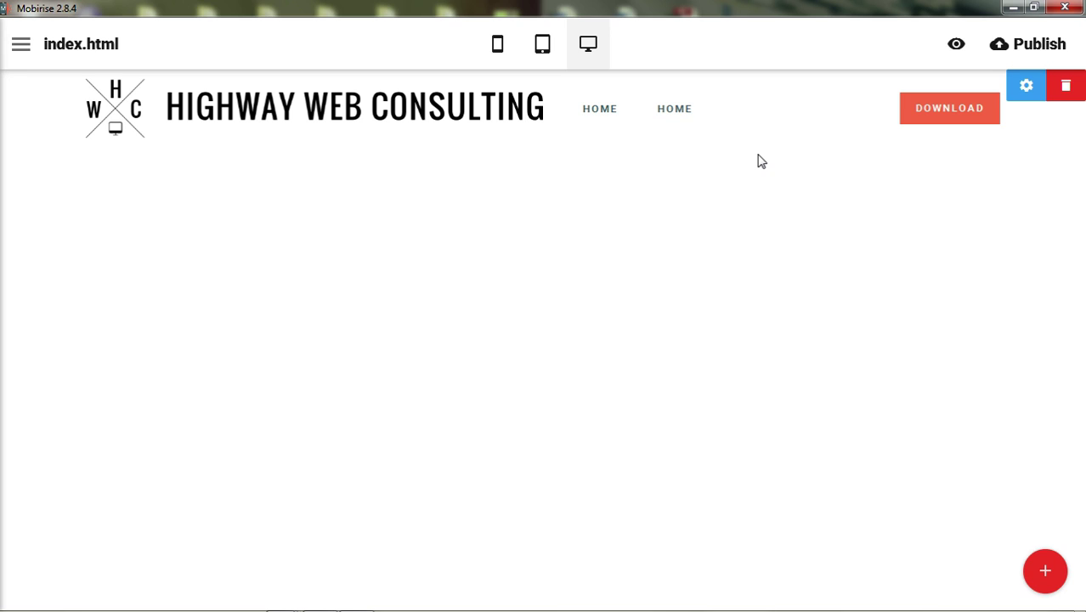
# - Rename the second HOME menu item as "Services"
pyautogui.doubleClick(676, 108)
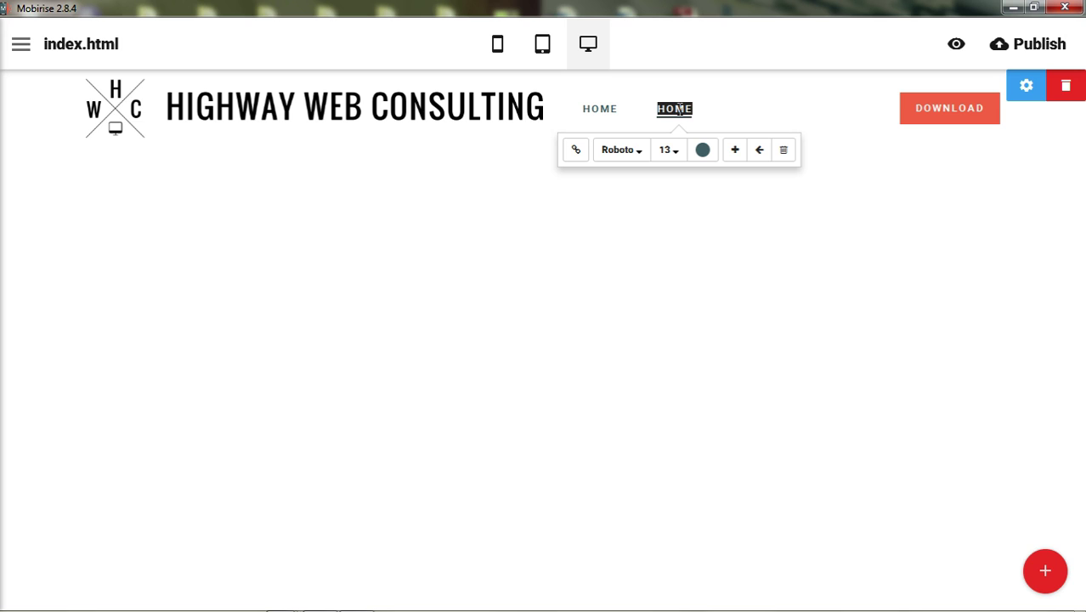
pyautogui.write('Services')
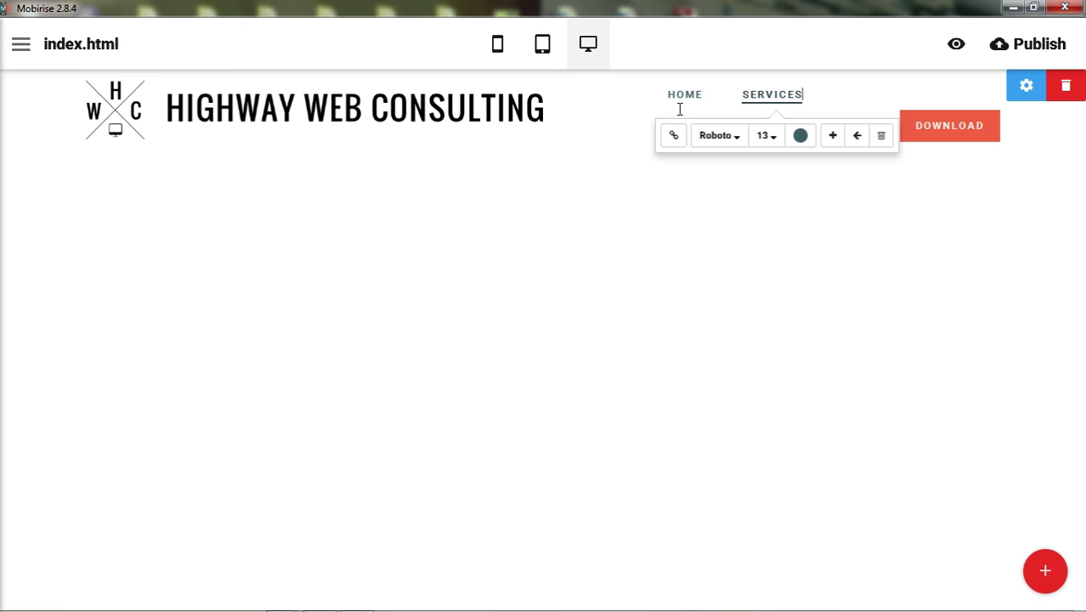
pyautogui.click(816, 66)
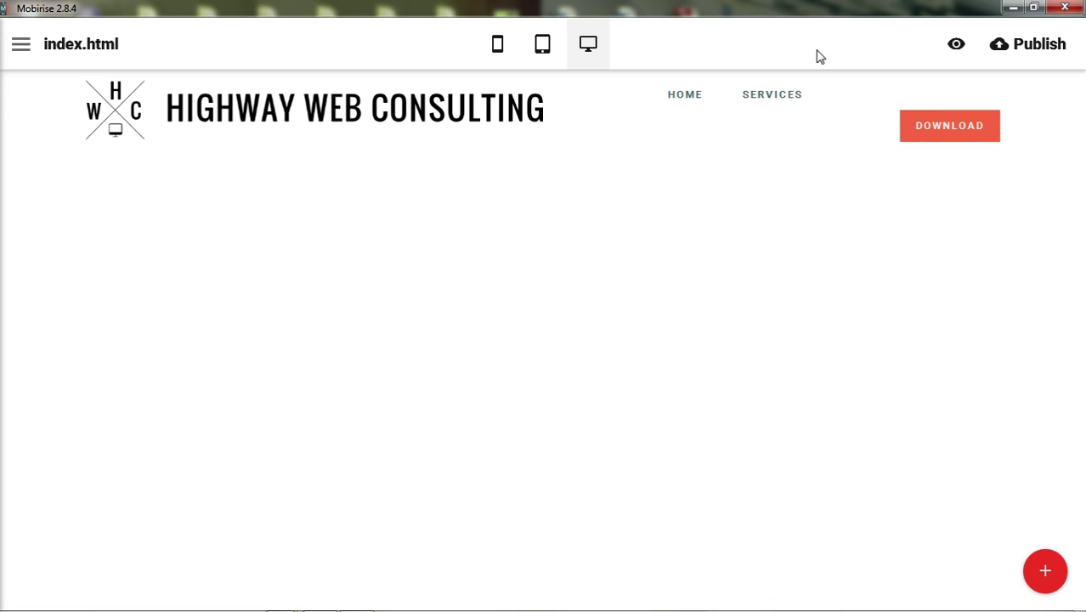
# - Move the Services menu item ahead of HOME and restore HOME to first place
pyautogui.click(788, 92)
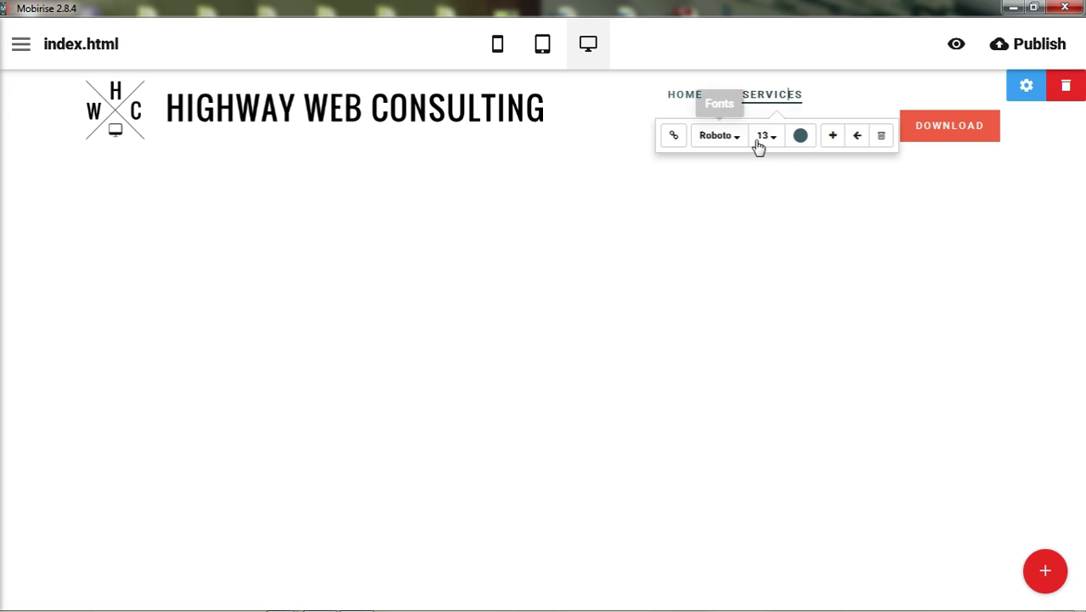
pyautogui.click(857, 136)
pyautogui.click(785, 94)
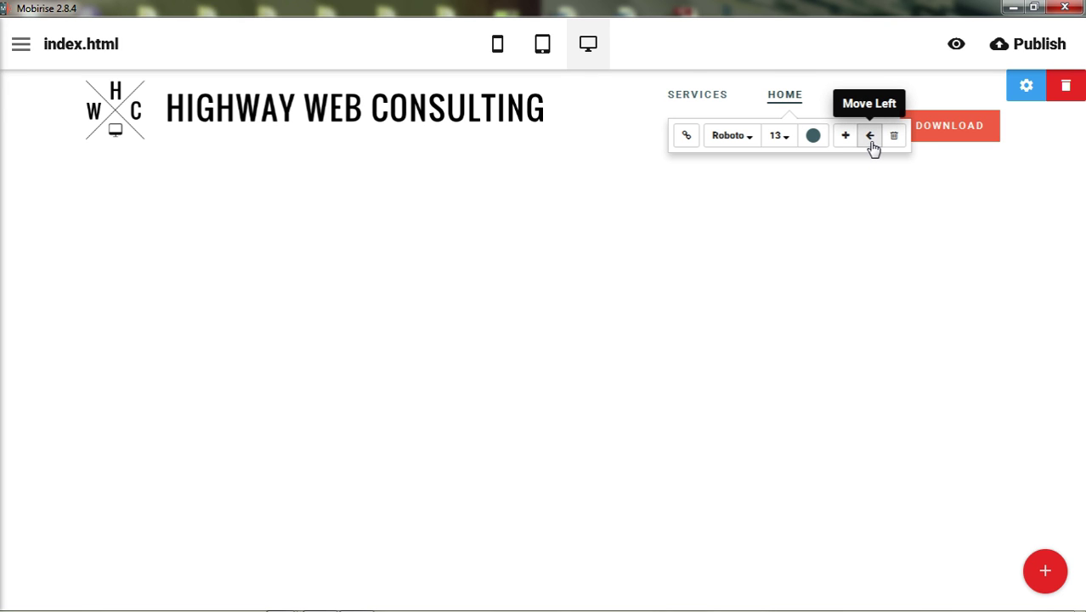
pyautogui.click(870, 136)
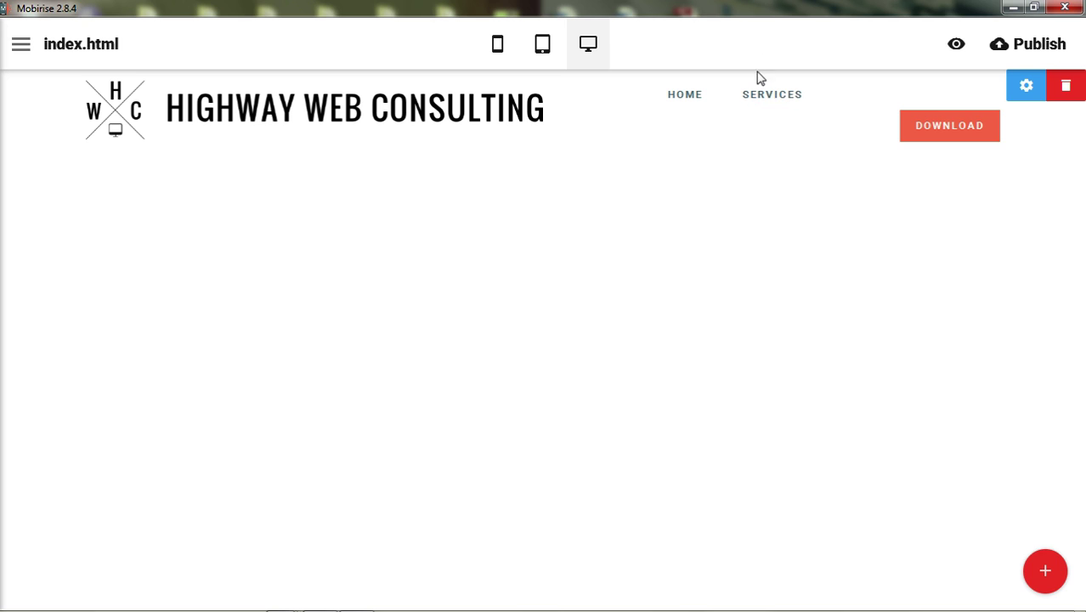
# - Delete the Services item from the navigation menu
pyautogui.click(771, 95)
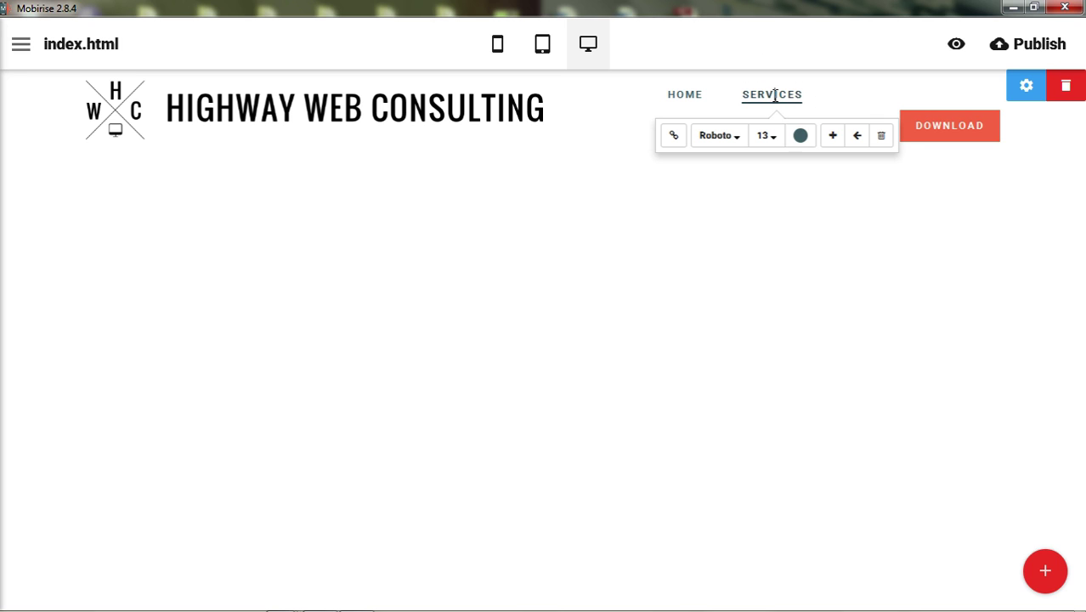
pyautogui.click(883, 137)
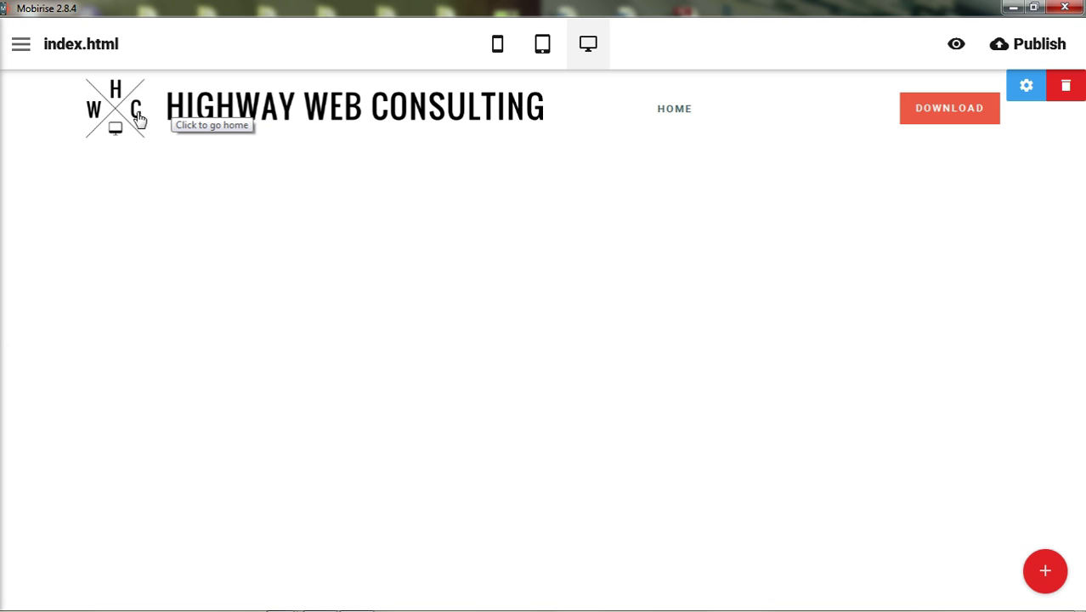
pyautogui.click(22, 43)
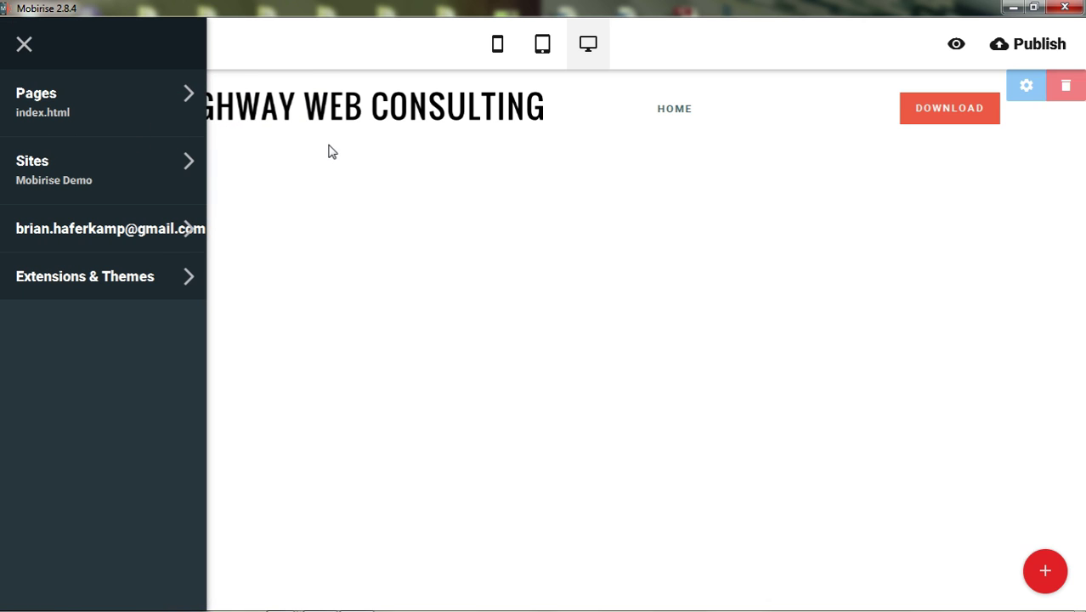
pyautogui.click(403, 44)
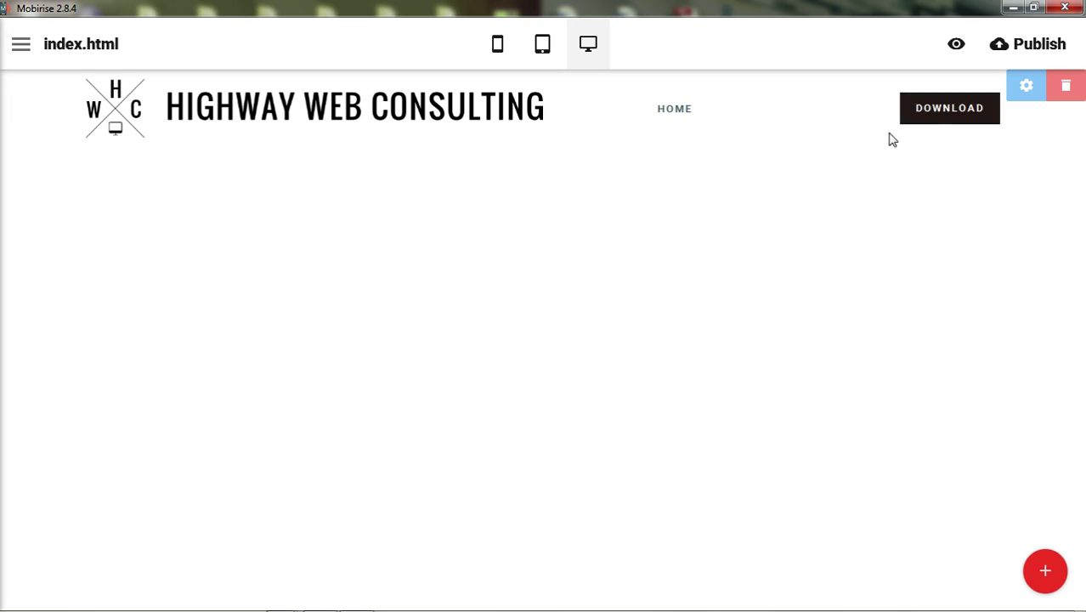
# - Set the navigation menu text's font size to 9 from the HOME item
pyautogui.click(674, 110)
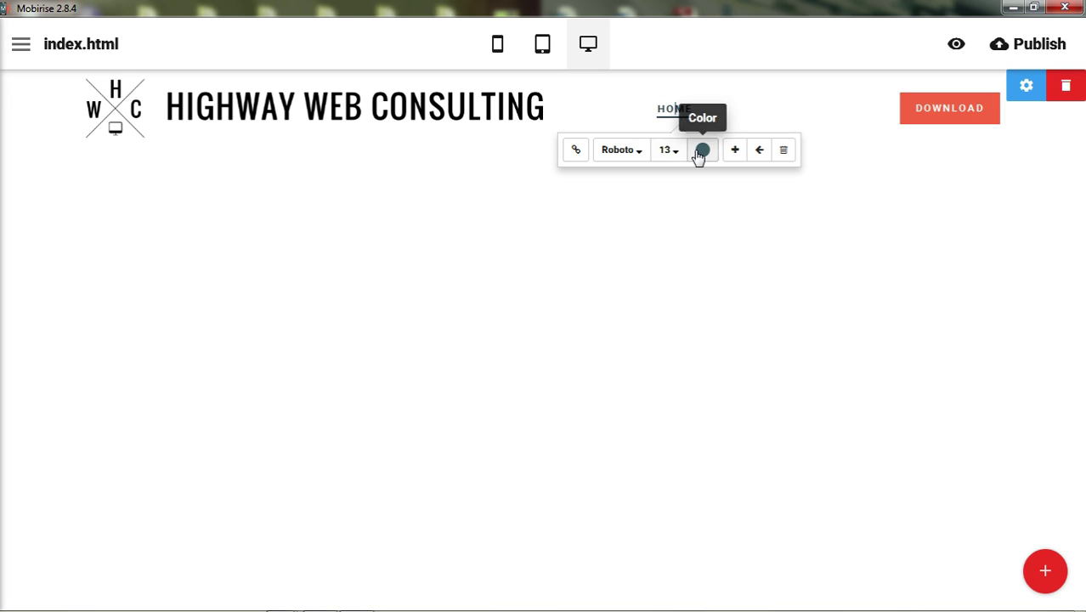
pyautogui.click(669, 149)
pyautogui.click(686, 260)
pyautogui.click(751, 41)
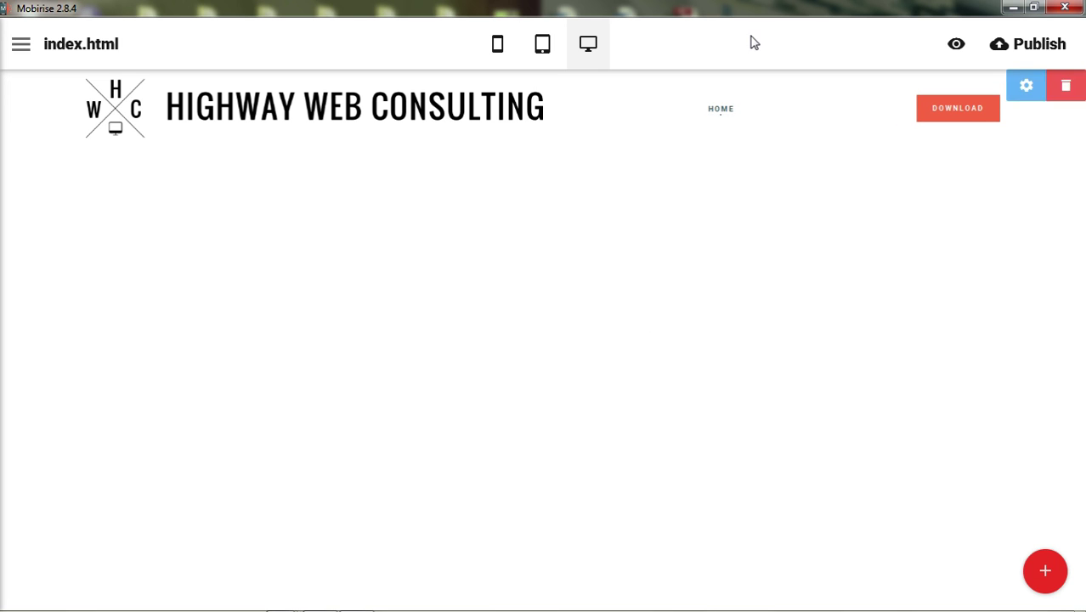
# - Set the navigation menu text to font size 14 and the Oswald typeface from the HOME item
pyautogui.click(723, 113)
pyautogui.click(717, 148)
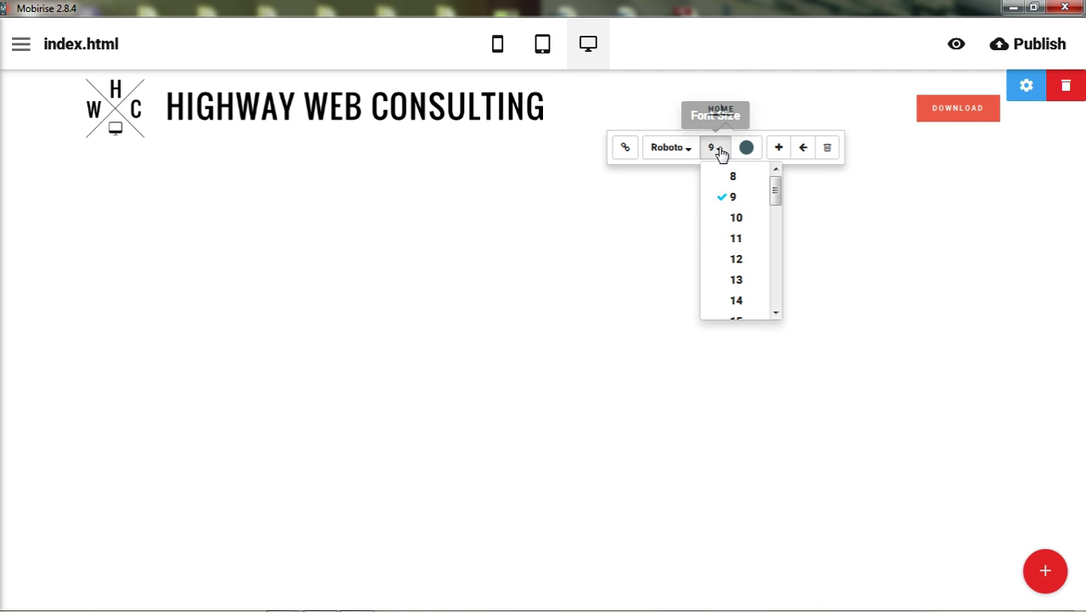
pyautogui.click(735, 297)
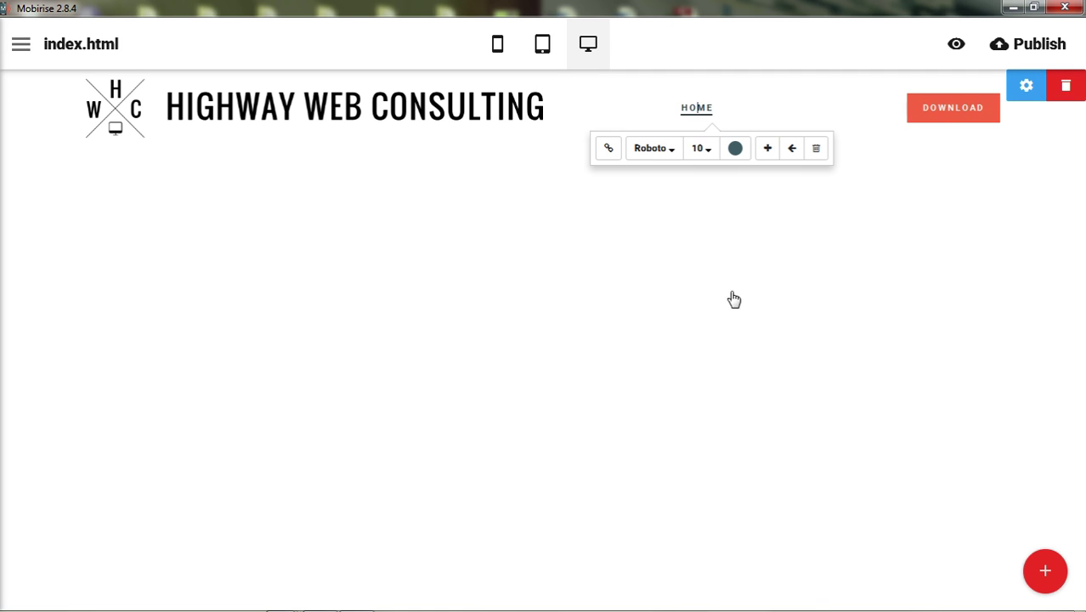
pyautogui.click(660, 153)
pyautogui.scroll(-5, 652, 262)
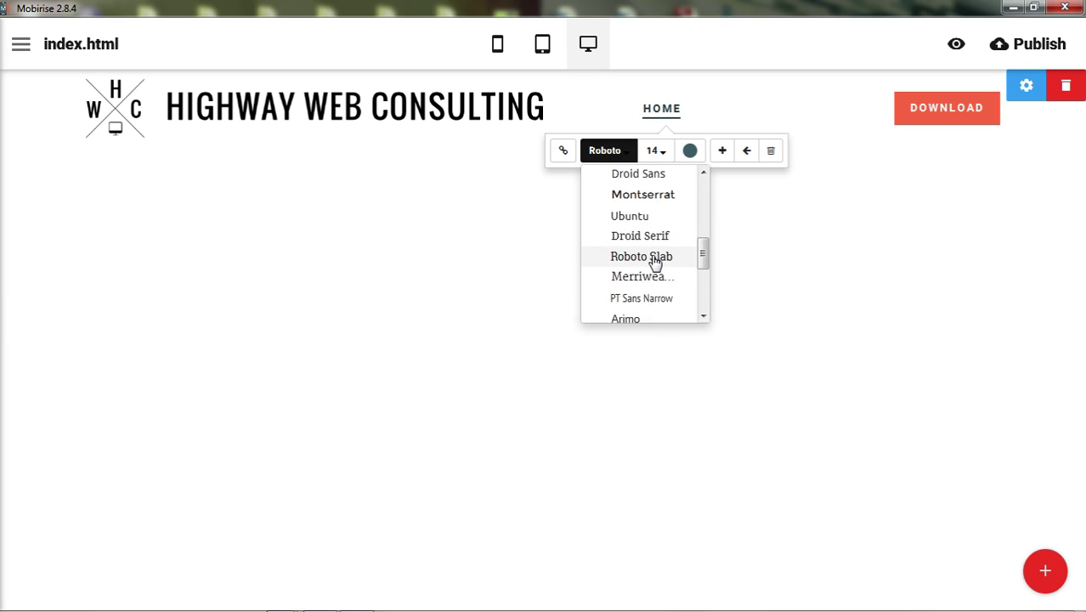
pyautogui.scroll(8, 652, 262)
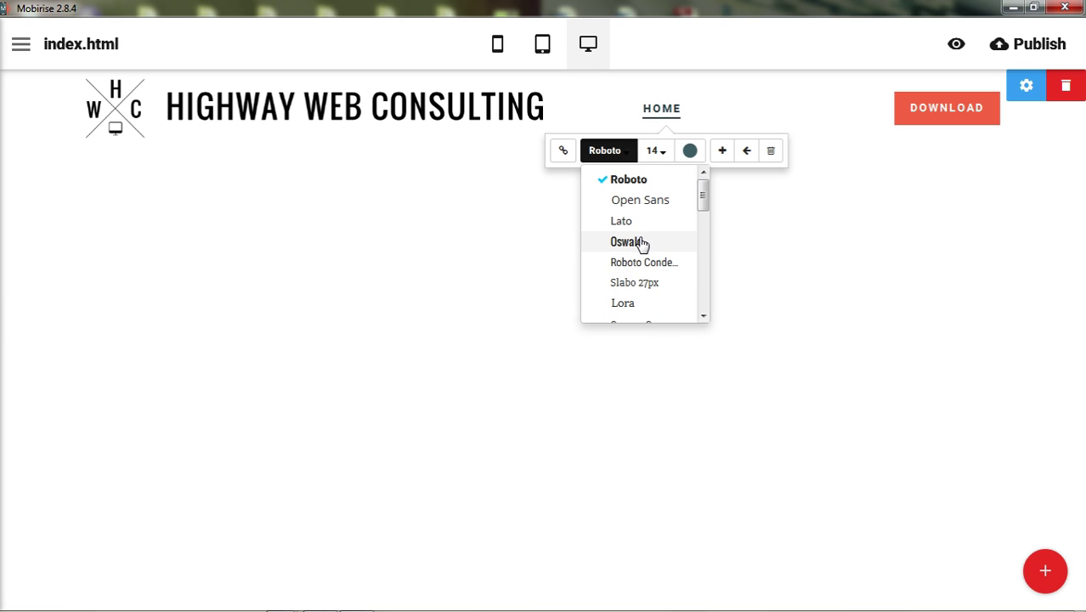
pyautogui.click(643, 244)
pyautogui.click(679, 44)
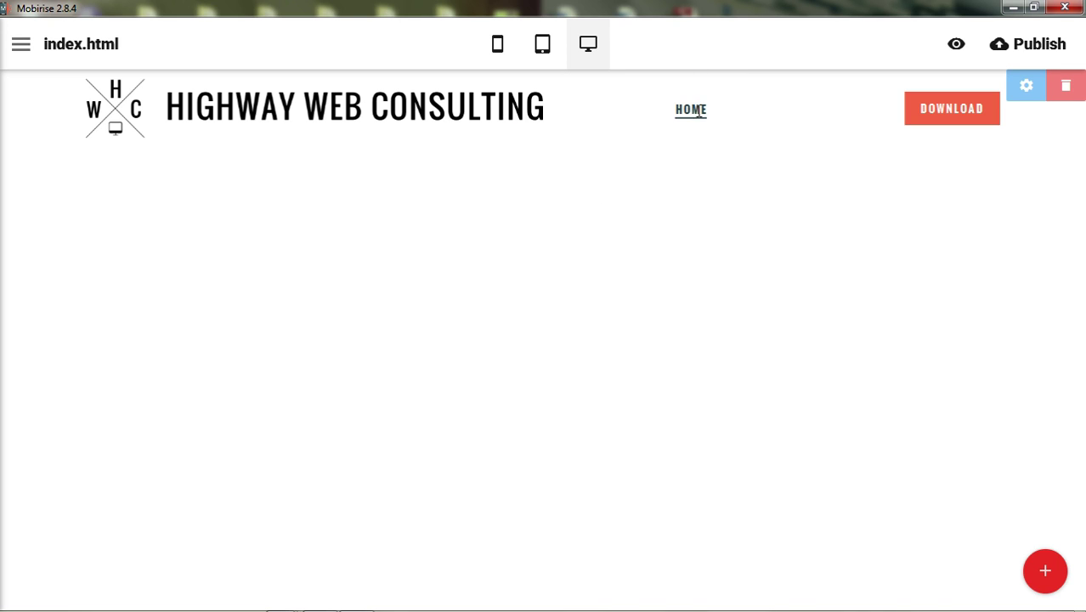
# - Change the white menu item after HOME, ABOUT, to the dark slate text color
pyautogui.click(750, 109)
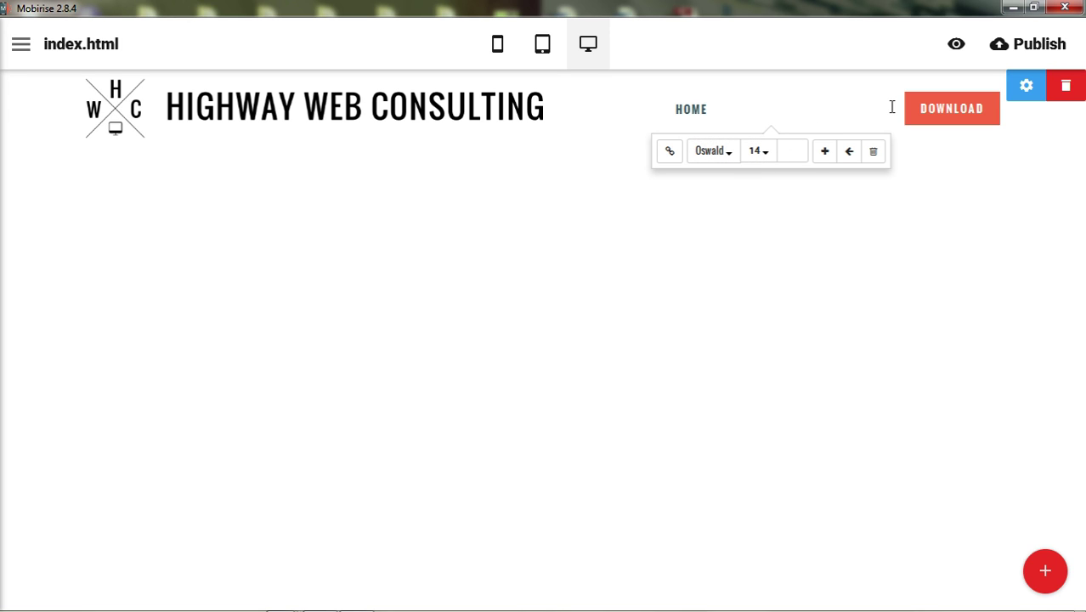
pyautogui.click(795, 158)
pyautogui.click(810, 180)
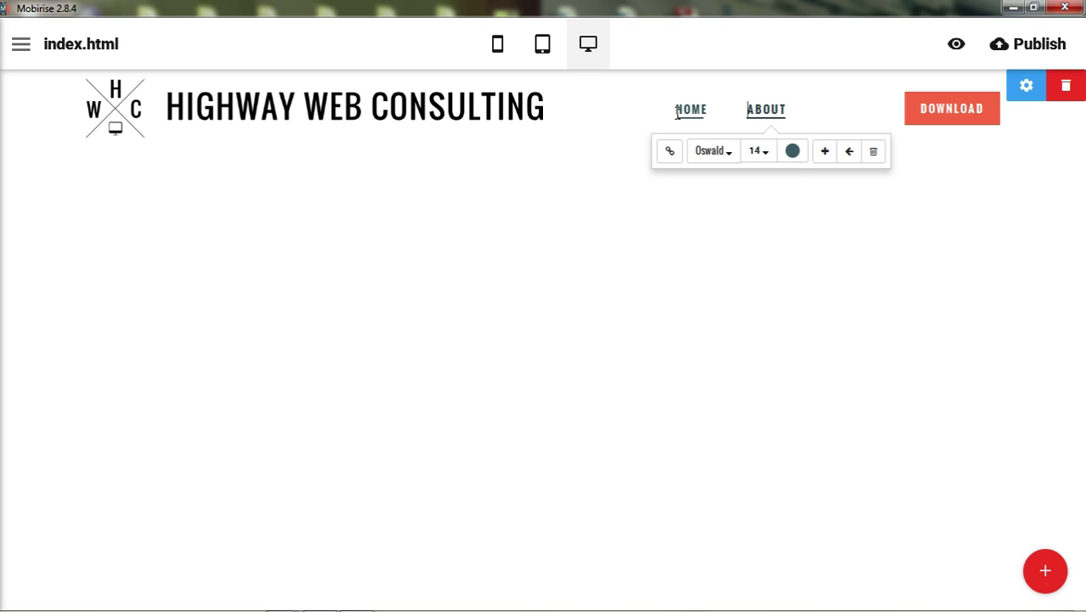
# - Change the ABOUT menu item's text color to green
pyautogui.click(794, 153)
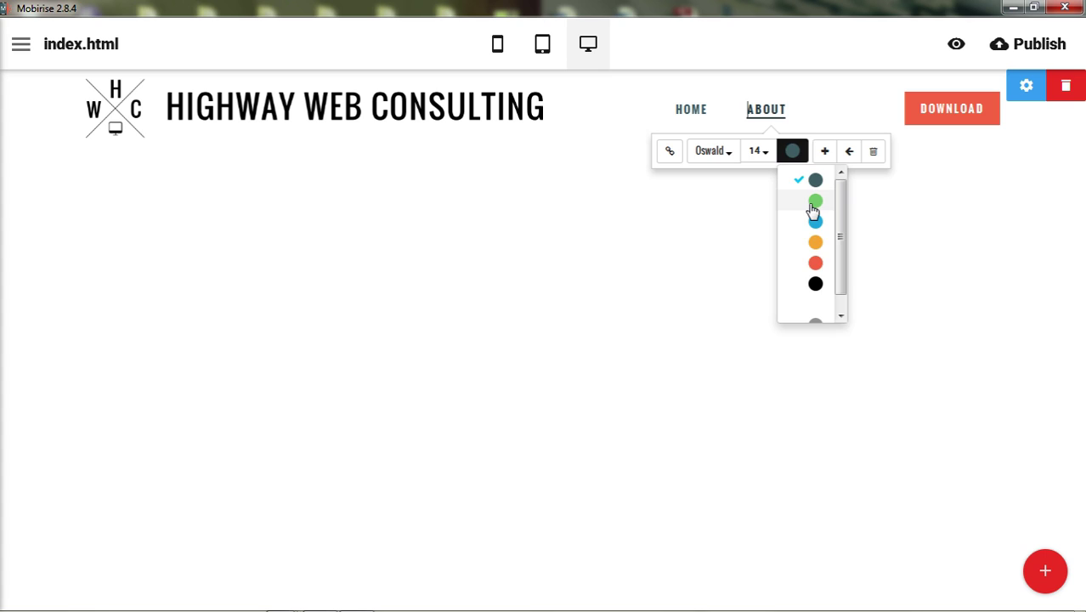
pyautogui.click(816, 201)
pyautogui.click(781, 44)
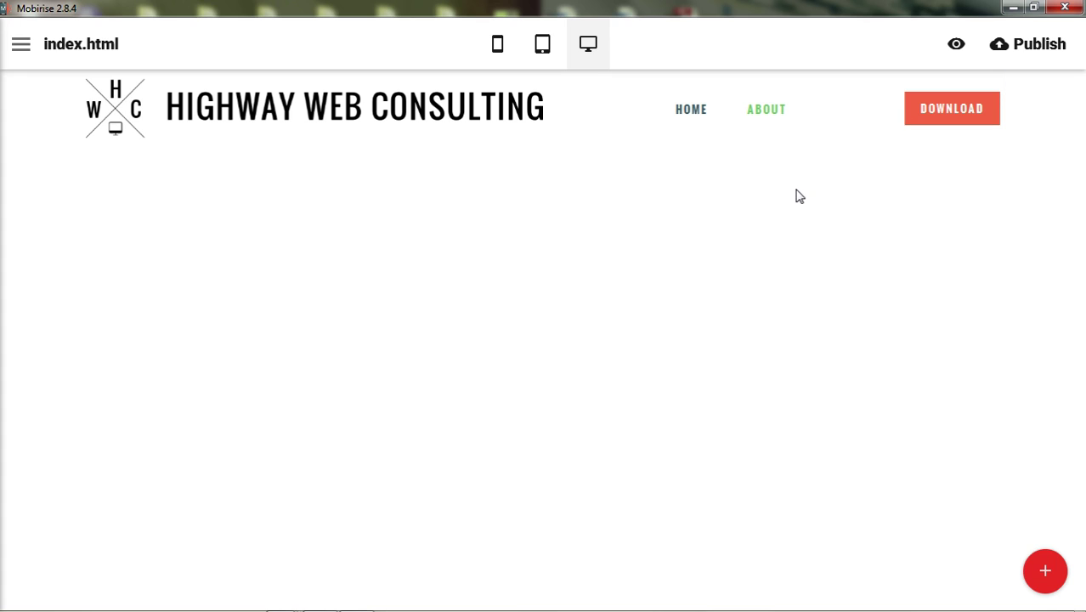
# - Change the white CONTACT menu item's text color to dark slate
pyautogui.click(843, 108)
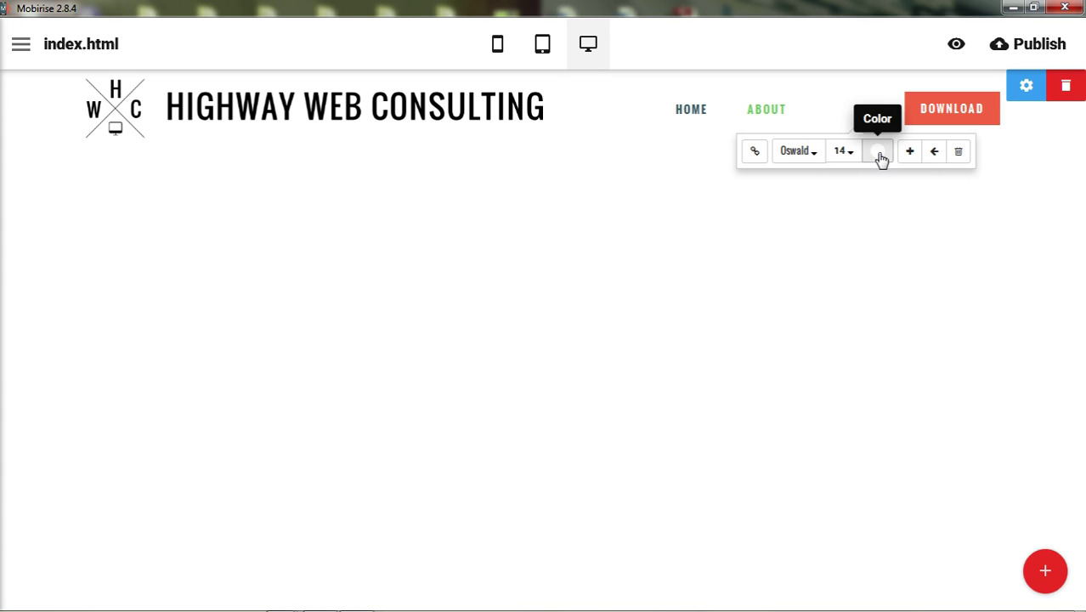
pyautogui.click(879, 157)
pyautogui.click(890, 179)
pyautogui.click(840, 60)
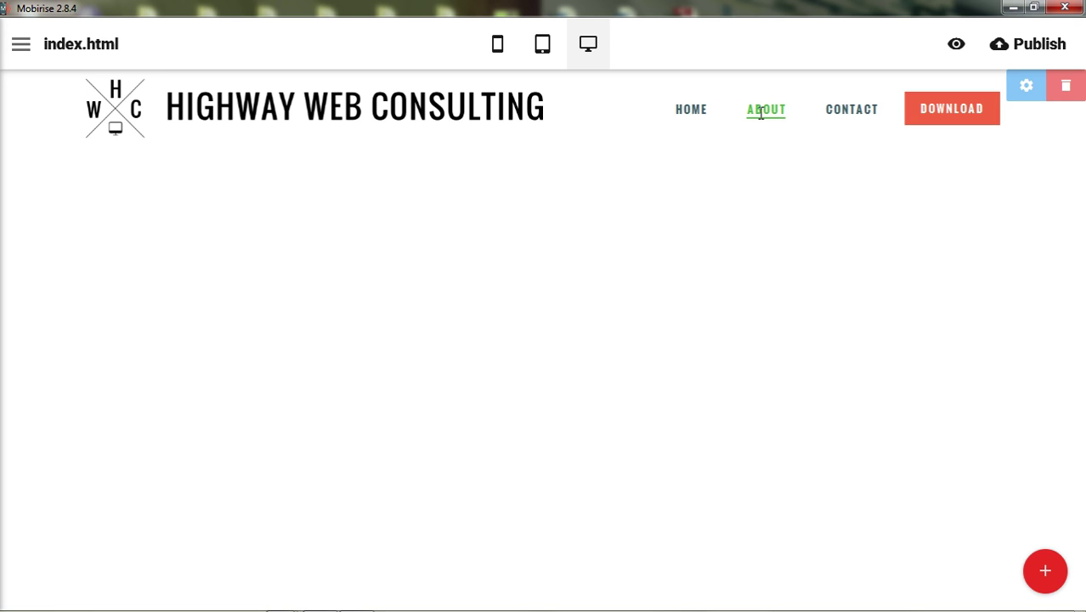
# - Change the HOME menu item's text color to green
pyautogui.click(690, 111)
pyautogui.click(718, 153)
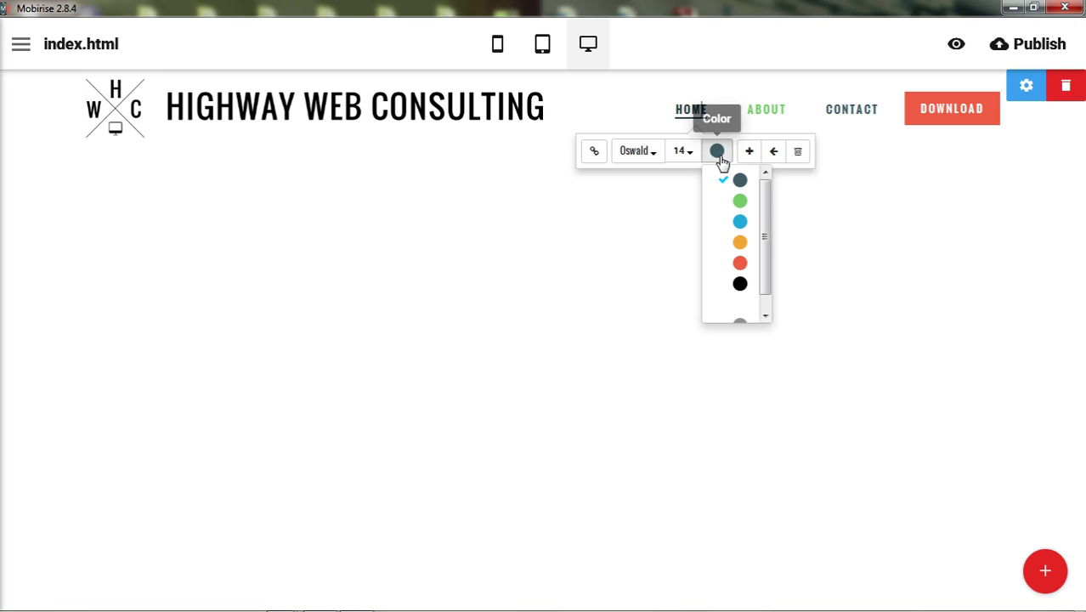
pyautogui.click(738, 202)
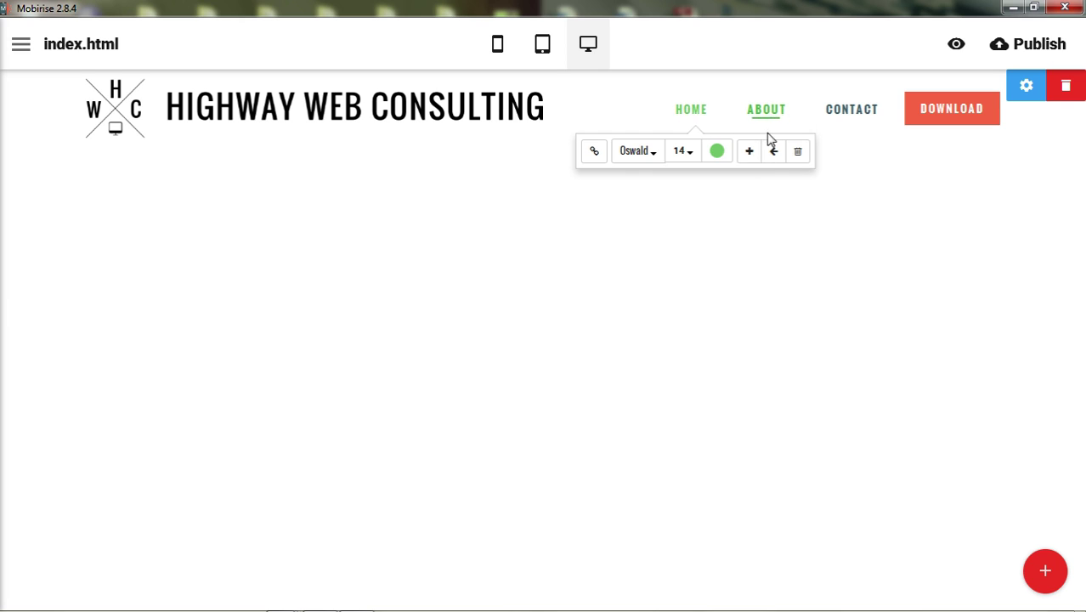
pyautogui.click(742, 208)
# - Set the ABOUT menu item's text color back to dark slate
pyautogui.click(765, 110)
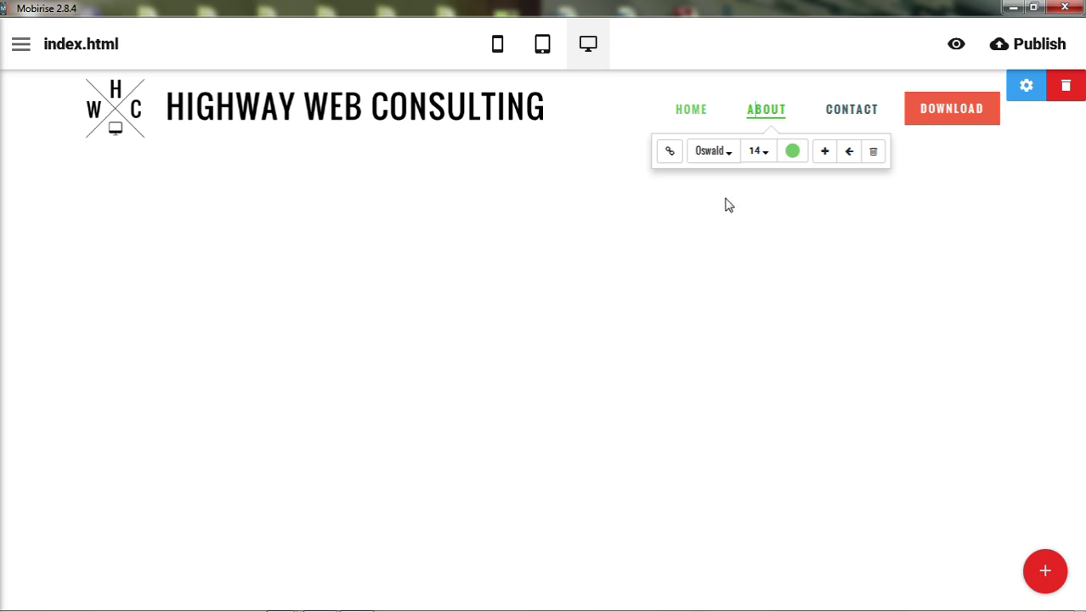
pyautogui.click(802, 161)
pyautogui.click(814, 177)
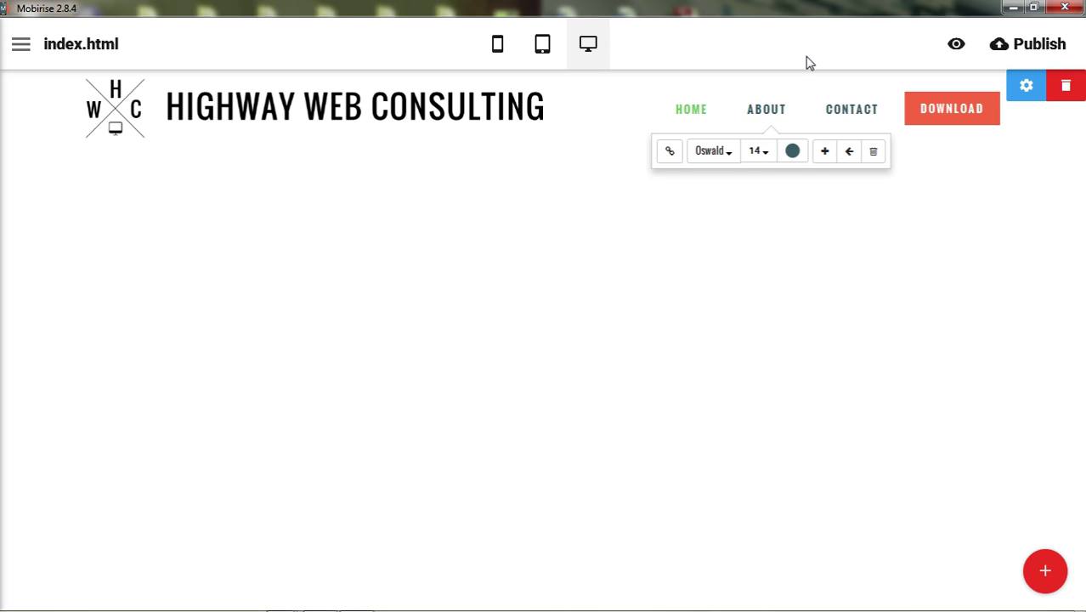
pyautogui.click(690, 176)
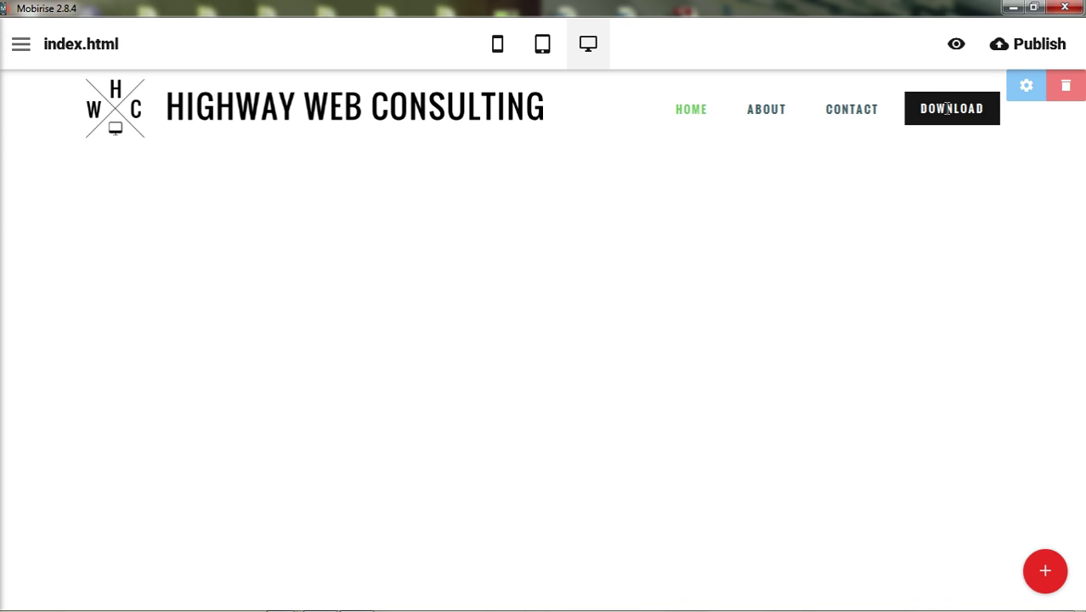
# - Switch off the menu block's Show Button(s) option and switch it on again
pyautogui.click(1024, 94)
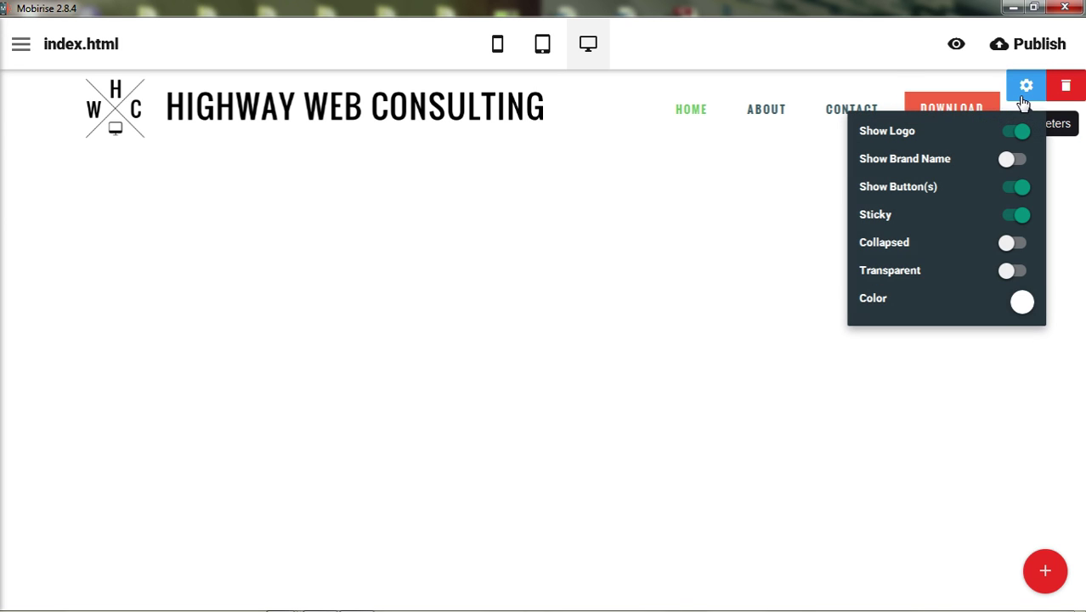
pyautogui.click(910, 188)
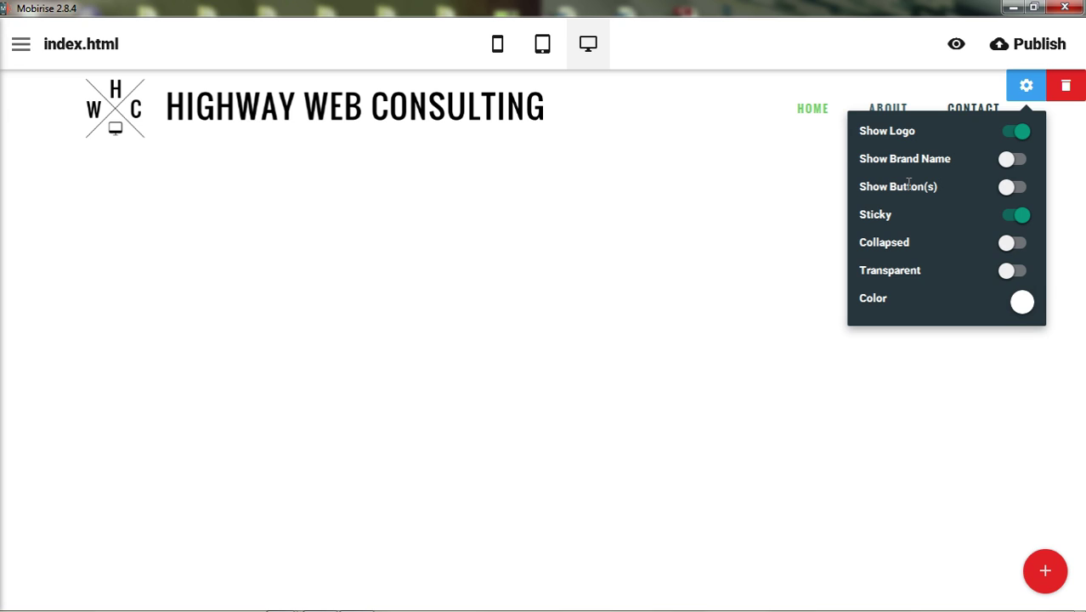
pyautogui.click(909, 189)
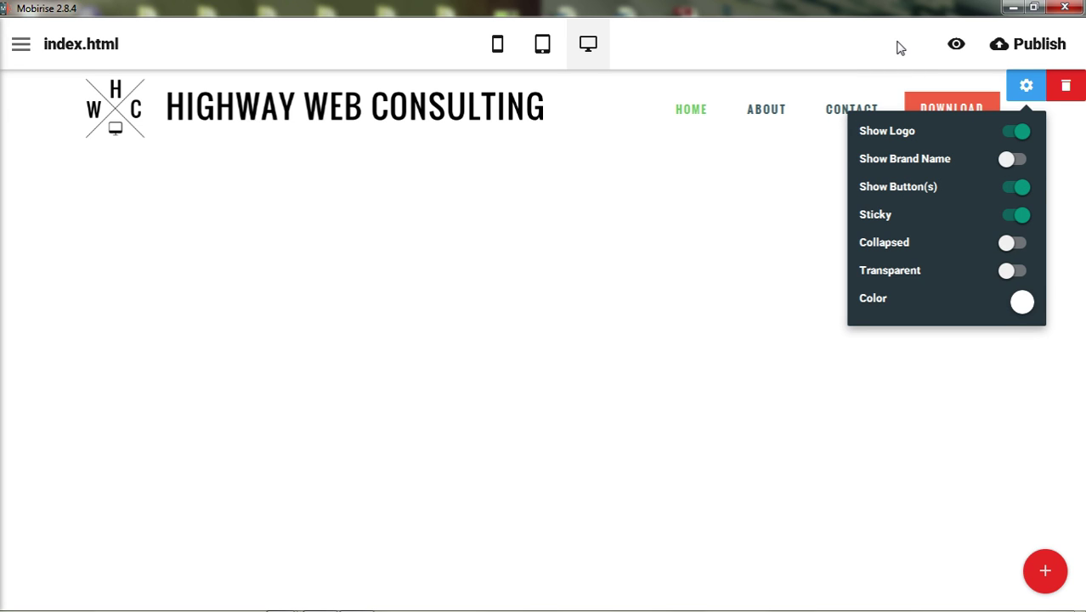
# - View the DOWNLOAD button's link settings and close them without making changes
pyautogui.click(959, 111)
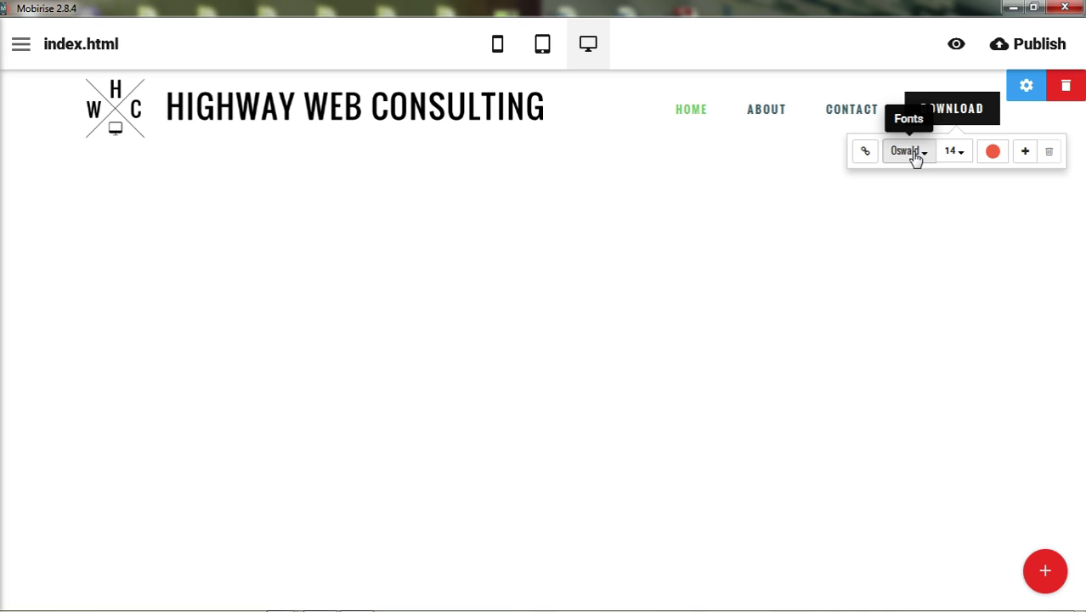
pyautogui.click(866, 152)
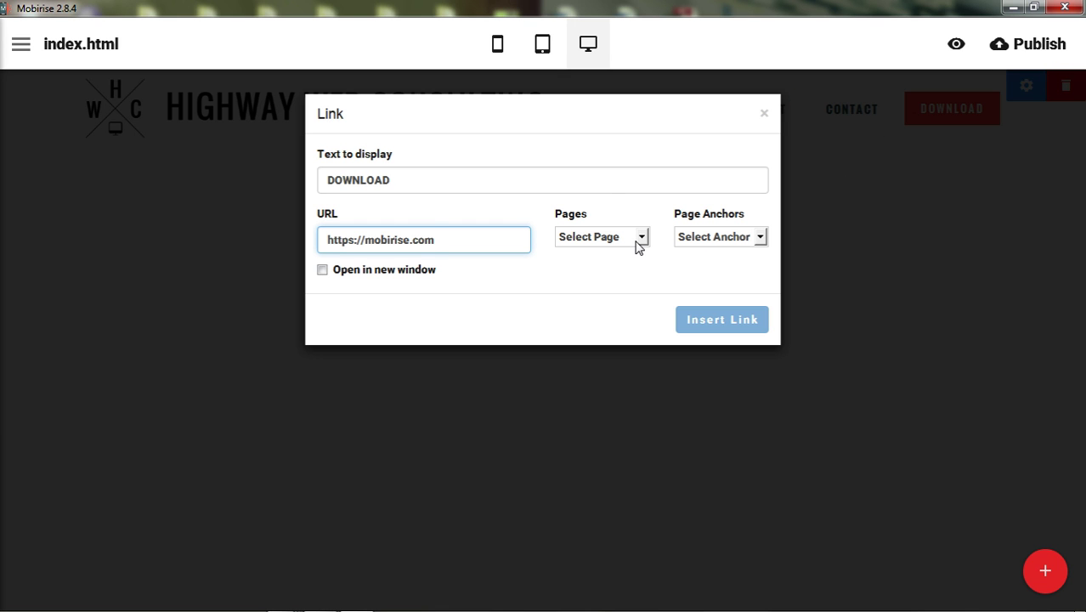
pyautogui.click(764, 113)
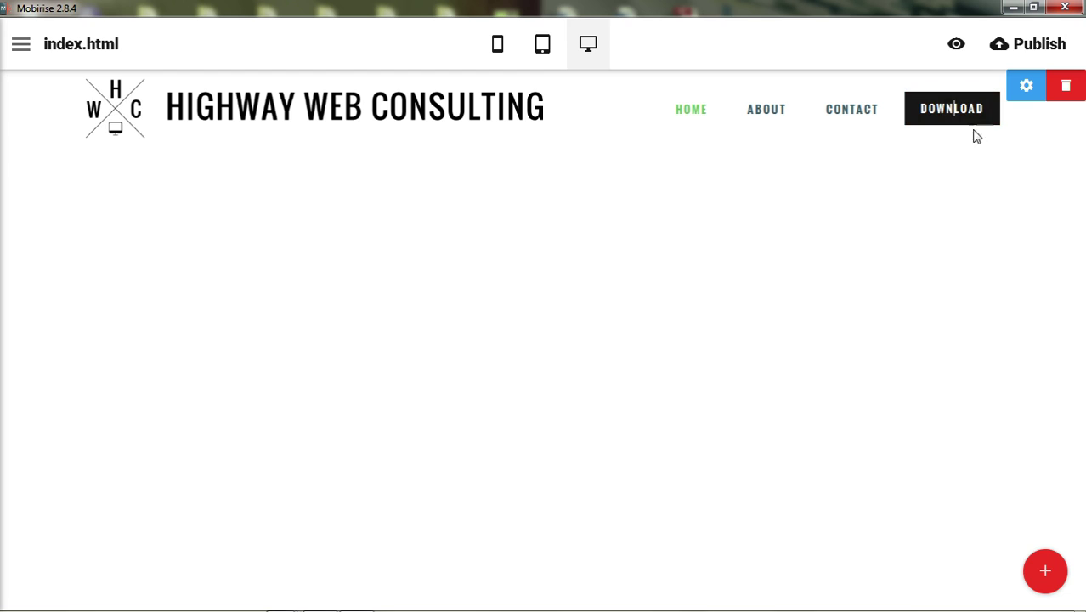
# - Change the DOWNLOAD button's color to the light grey option
pyautogui.click(973, 113)
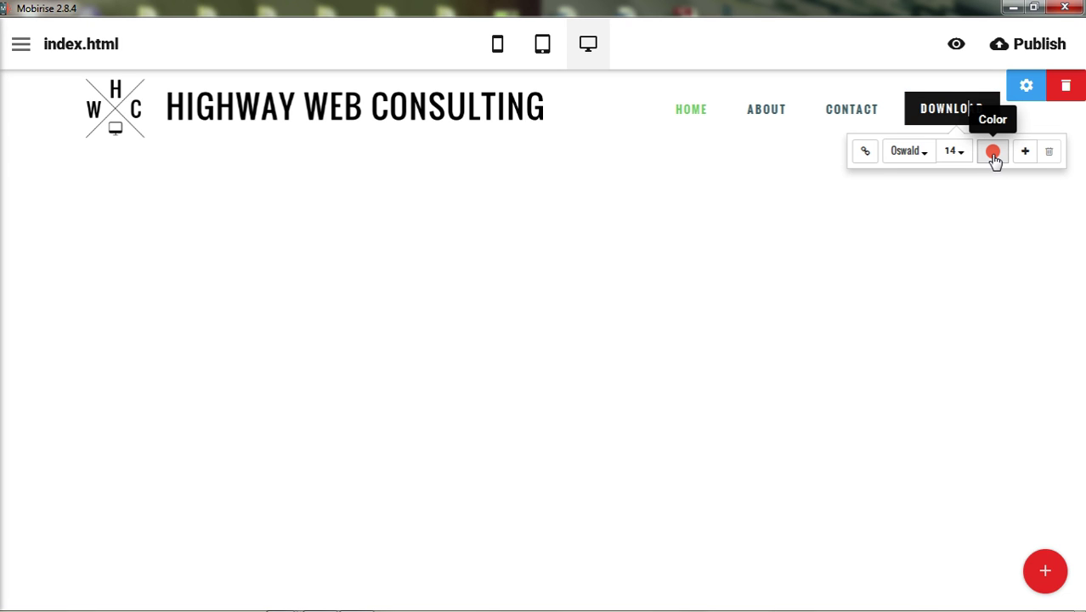
pyautogui.click(993, 151)
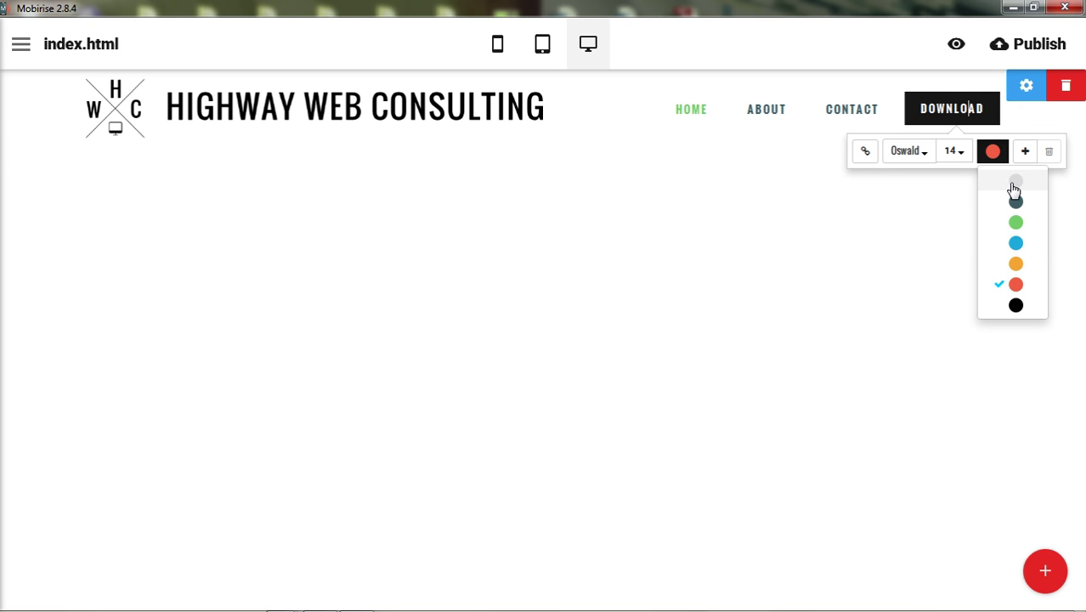
pyautogui.click(1015, 186)
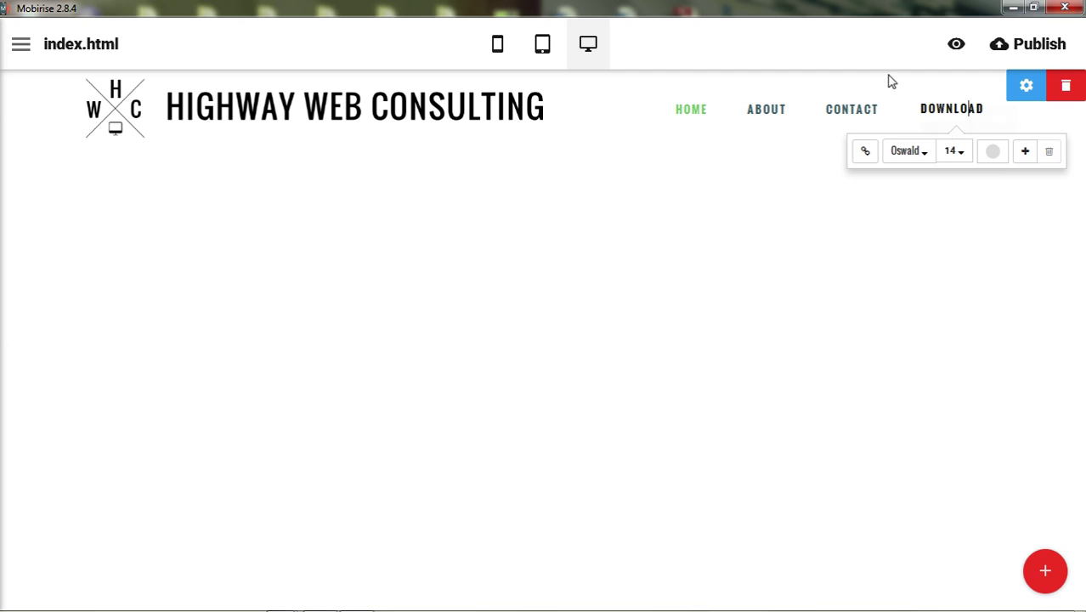
# - Change the DOWNLOAD button's color to blue
pyautogui.click(947, 111)
pyautogui.click(994, 154)
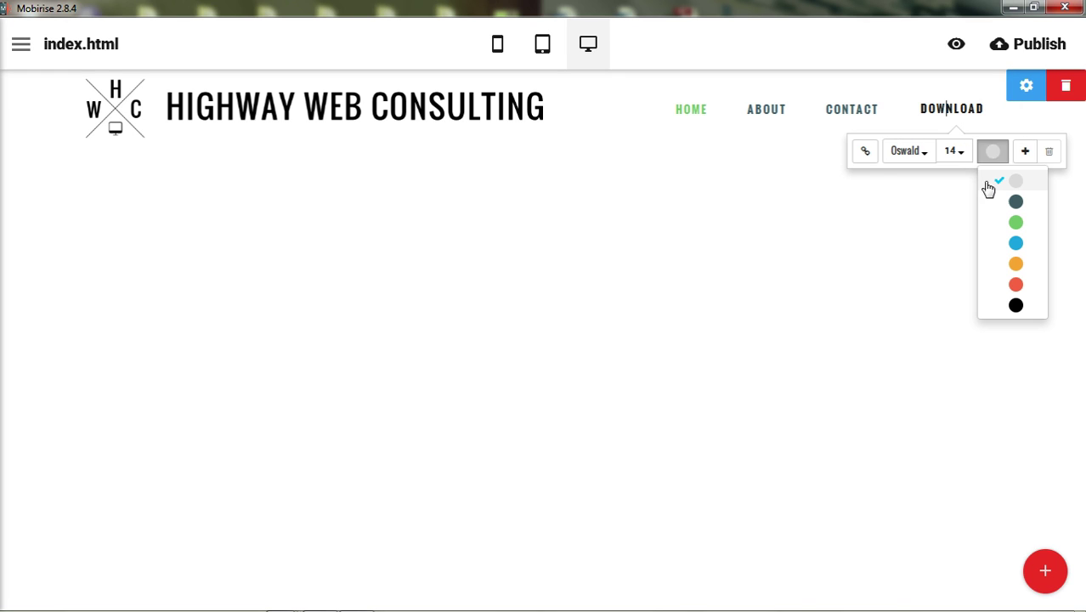
pyautogui.click(1010, 247)
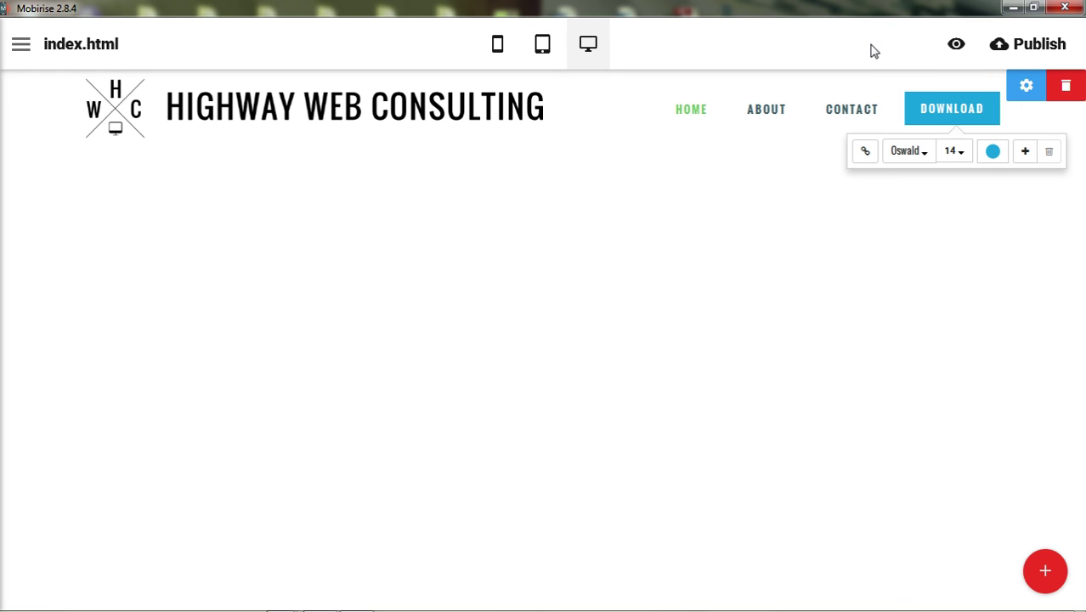
pyautogui.click(893, 280)
# - Set the DOWNLOAD button's color back to red
pyautogui.click(954, 124)
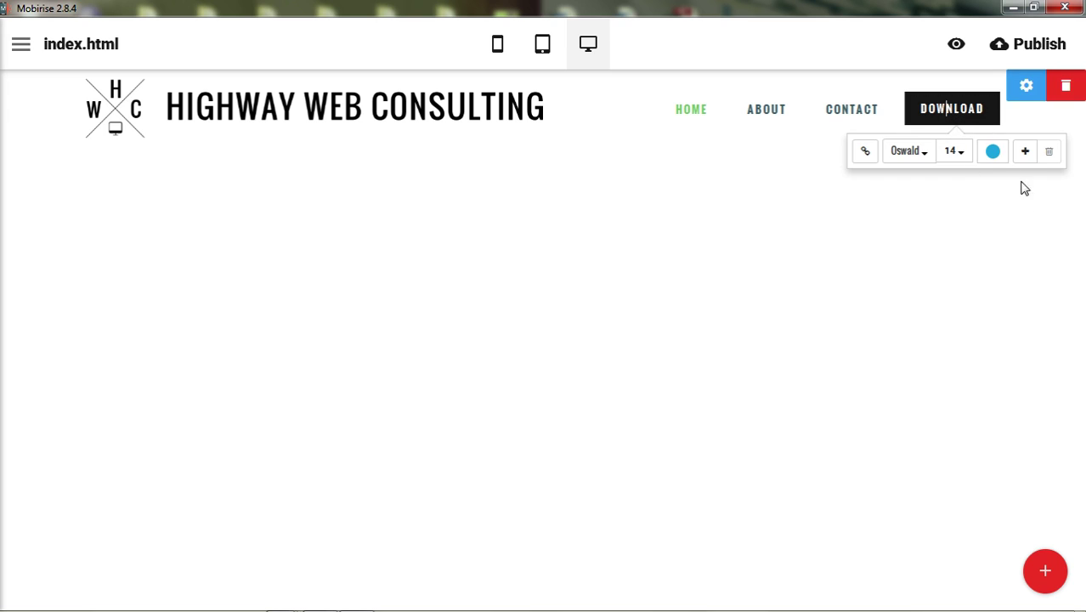
pyautogui.click(993, 151)
pyautogui.click(1016, 283)
pyautogui.click(866, 52)
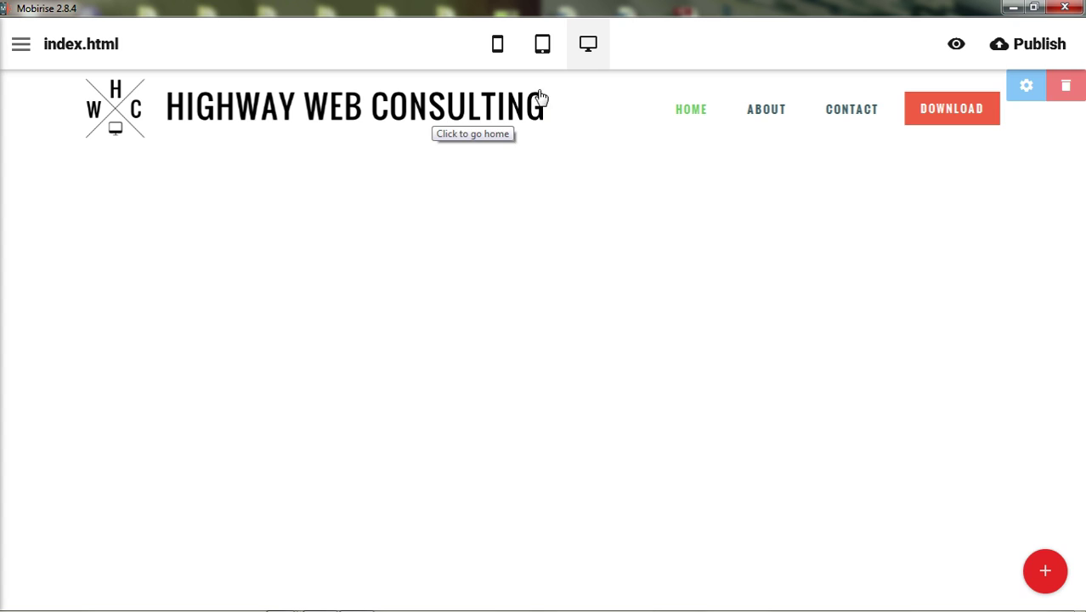
# - Preview the page in tablet view, expanding and collapsing its navigation menu
pyautogui.click(542, 44)
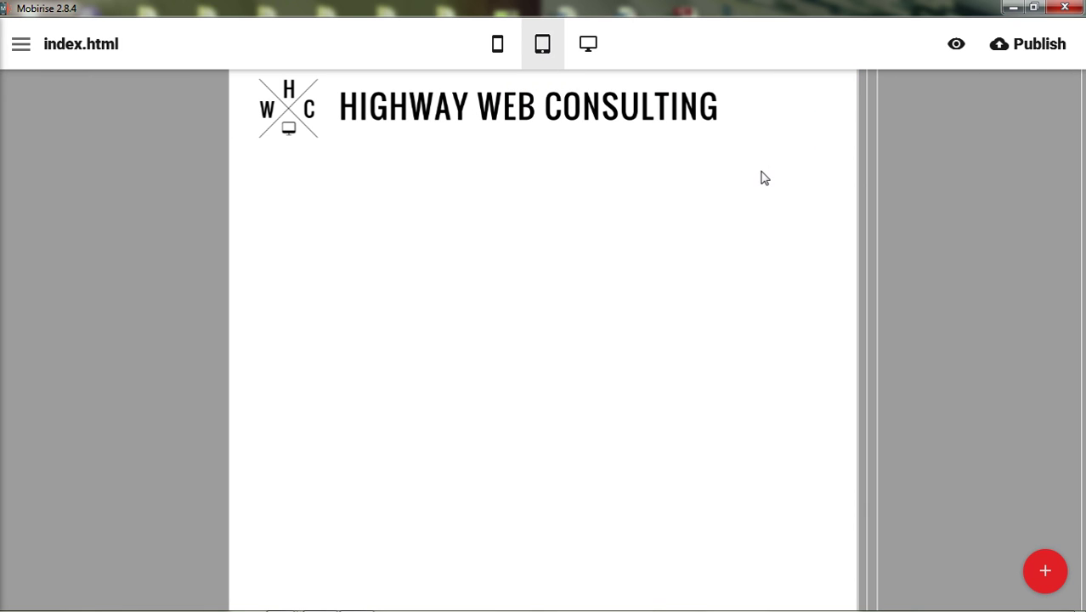
pyautogui.click(817, 123)
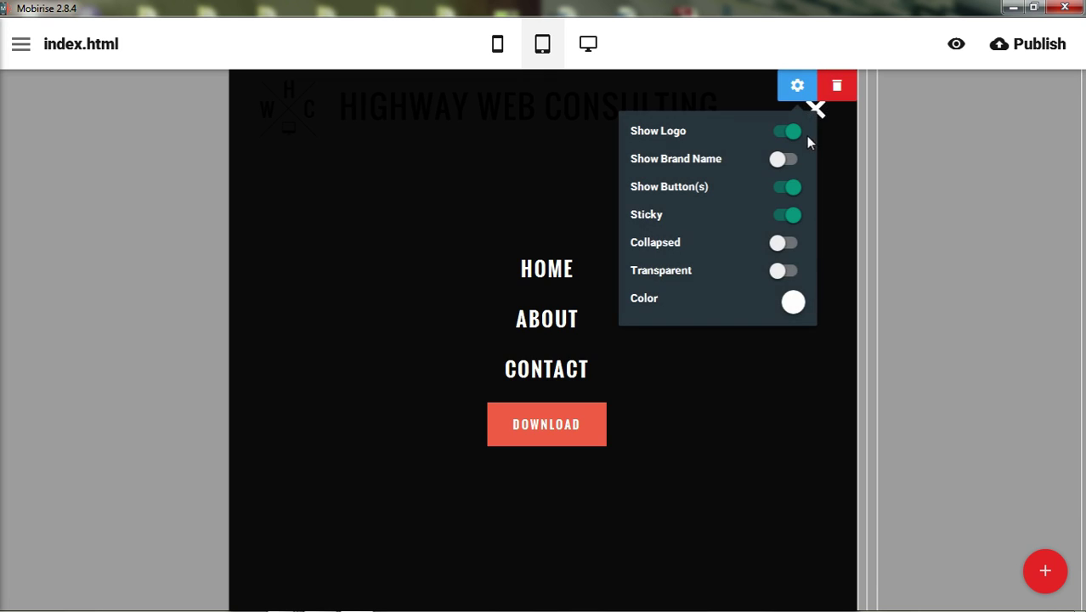
pyautogui.click(817, 112)
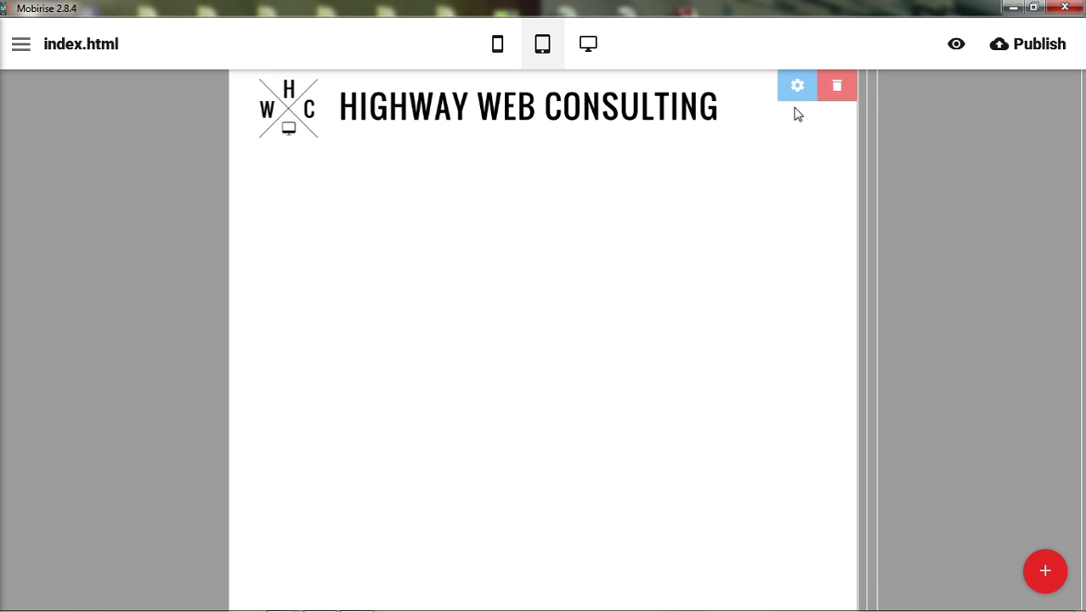
# - Preview the page in mobile view and return to desktop view
pyautogui.click(499, 47)
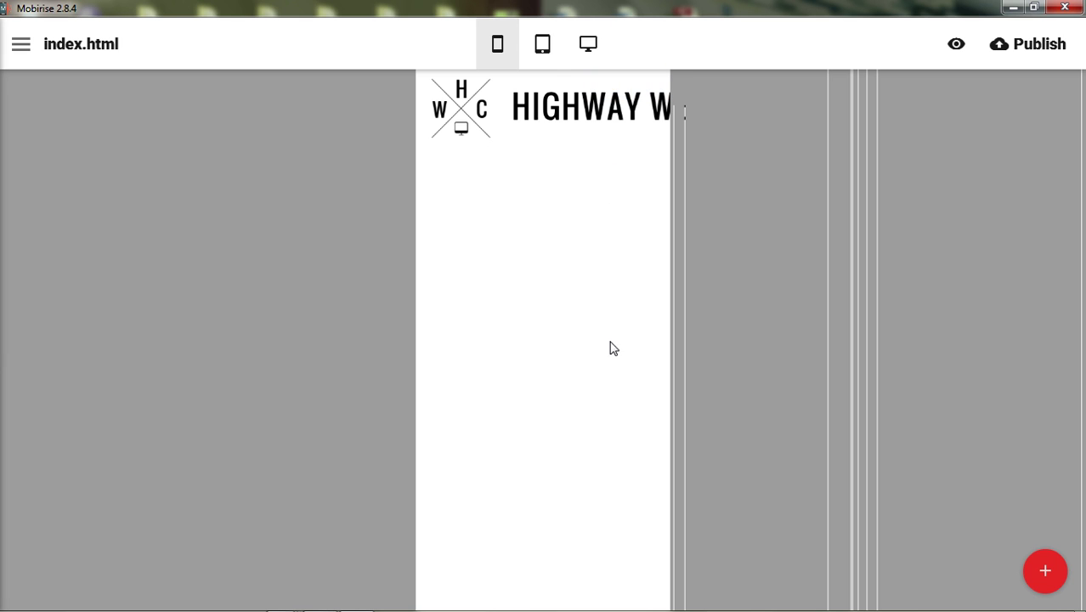
pyautogui.click(542, 51)
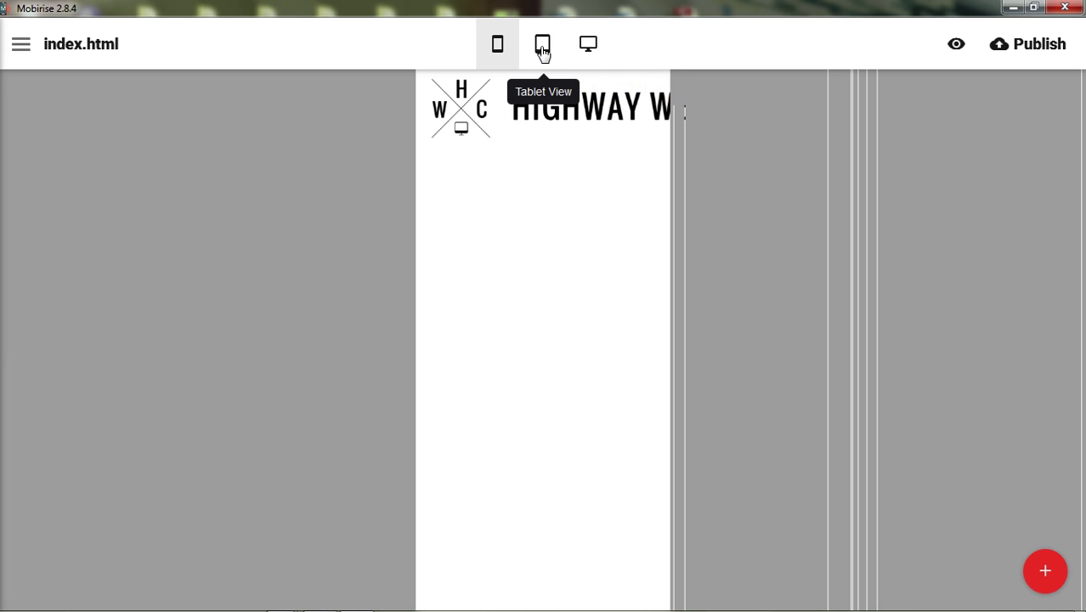
pyautogui.click(590, 49)
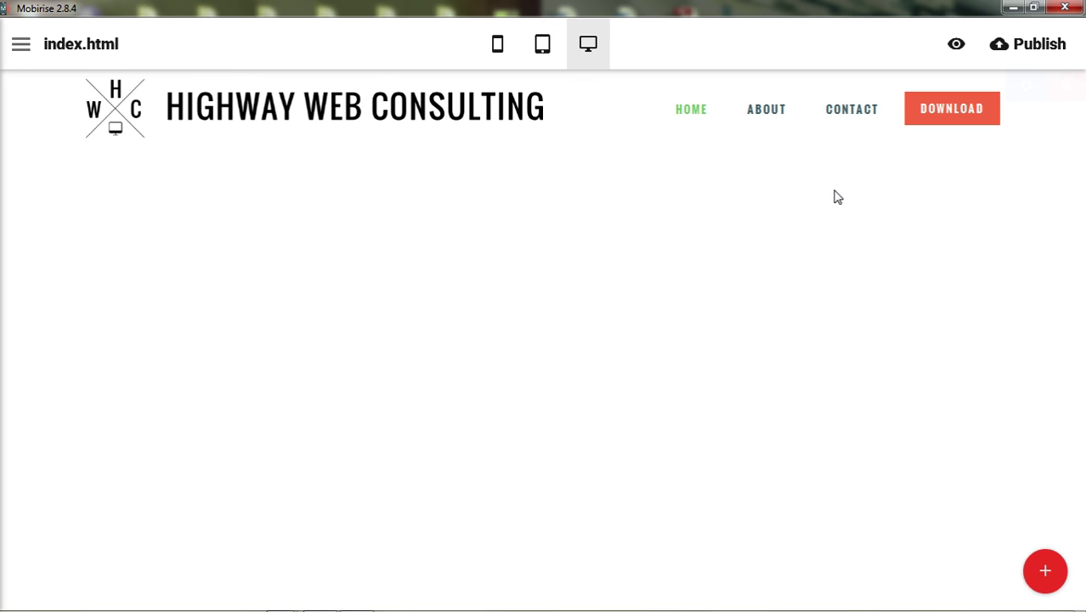